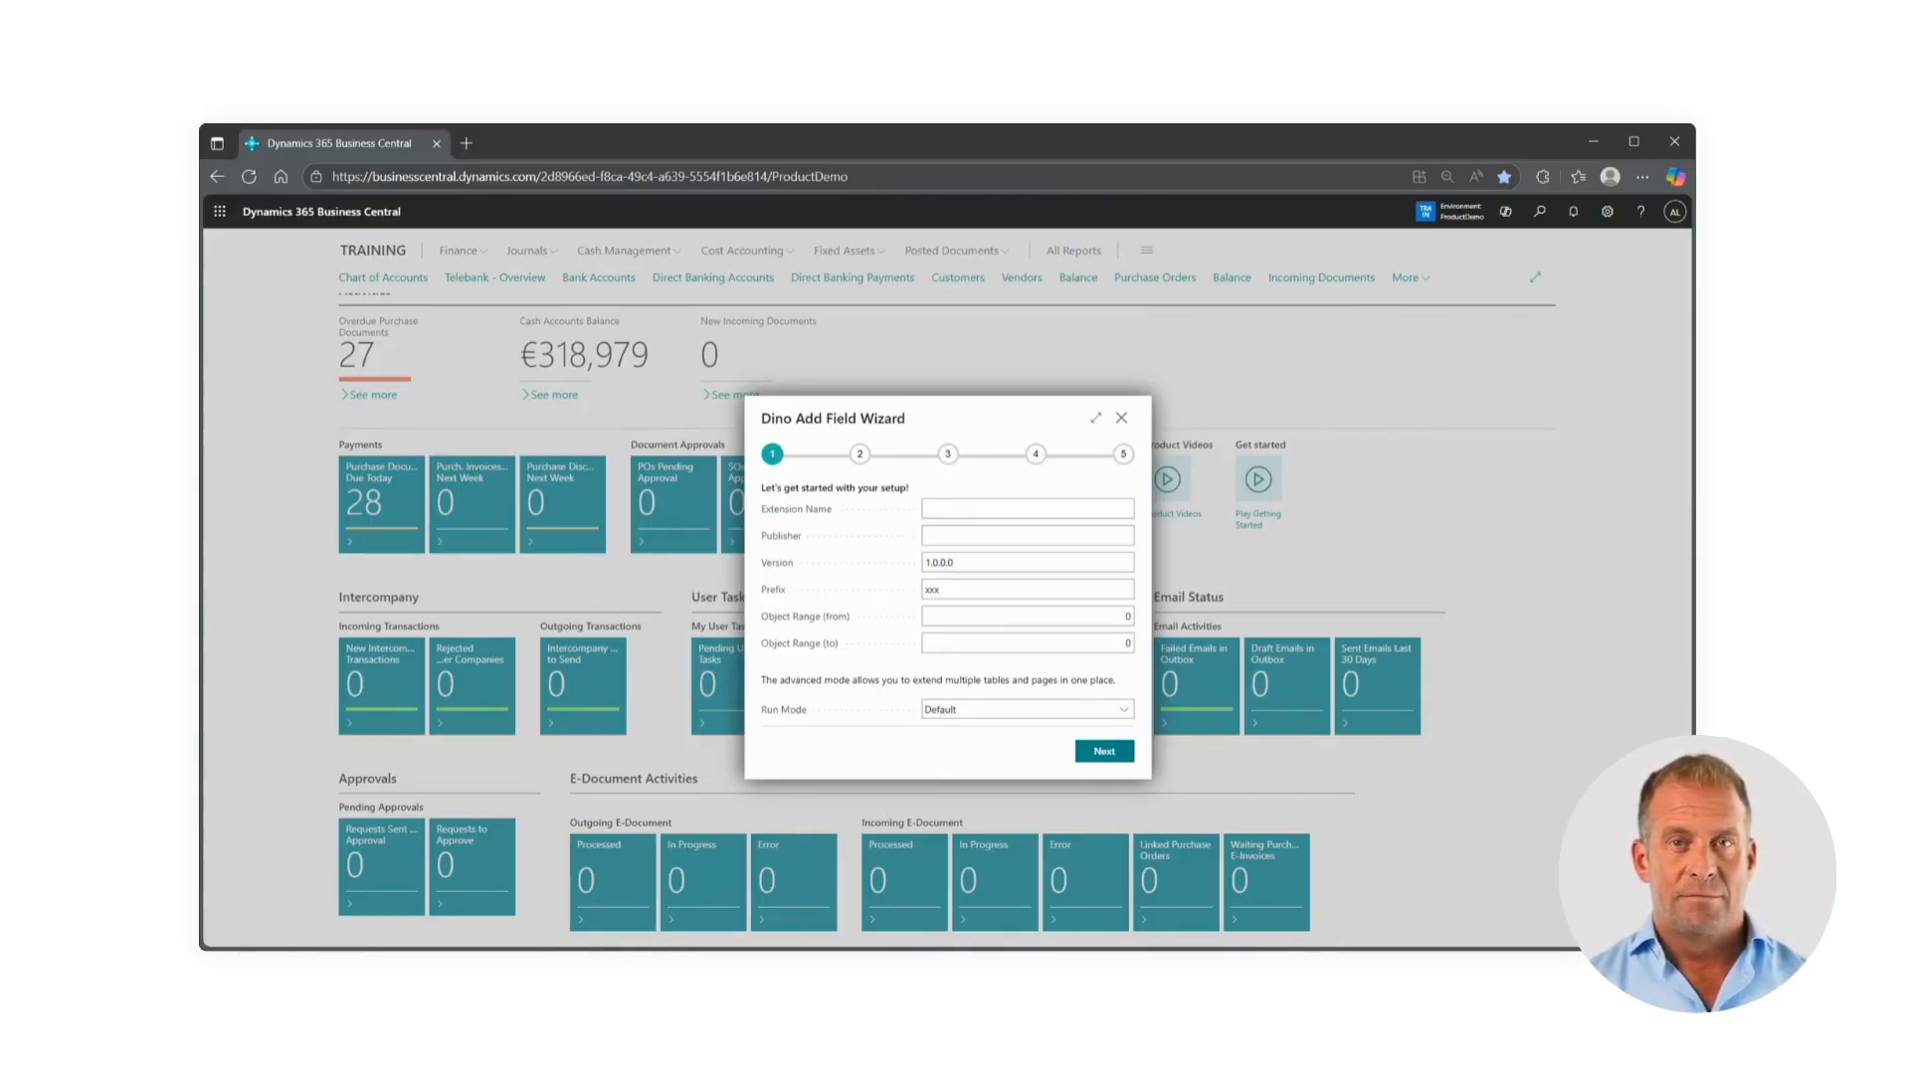
Name the extension WebOrder and enter AGL as its publisher
{"action": "left_click", "coordinate": [983, 508]}
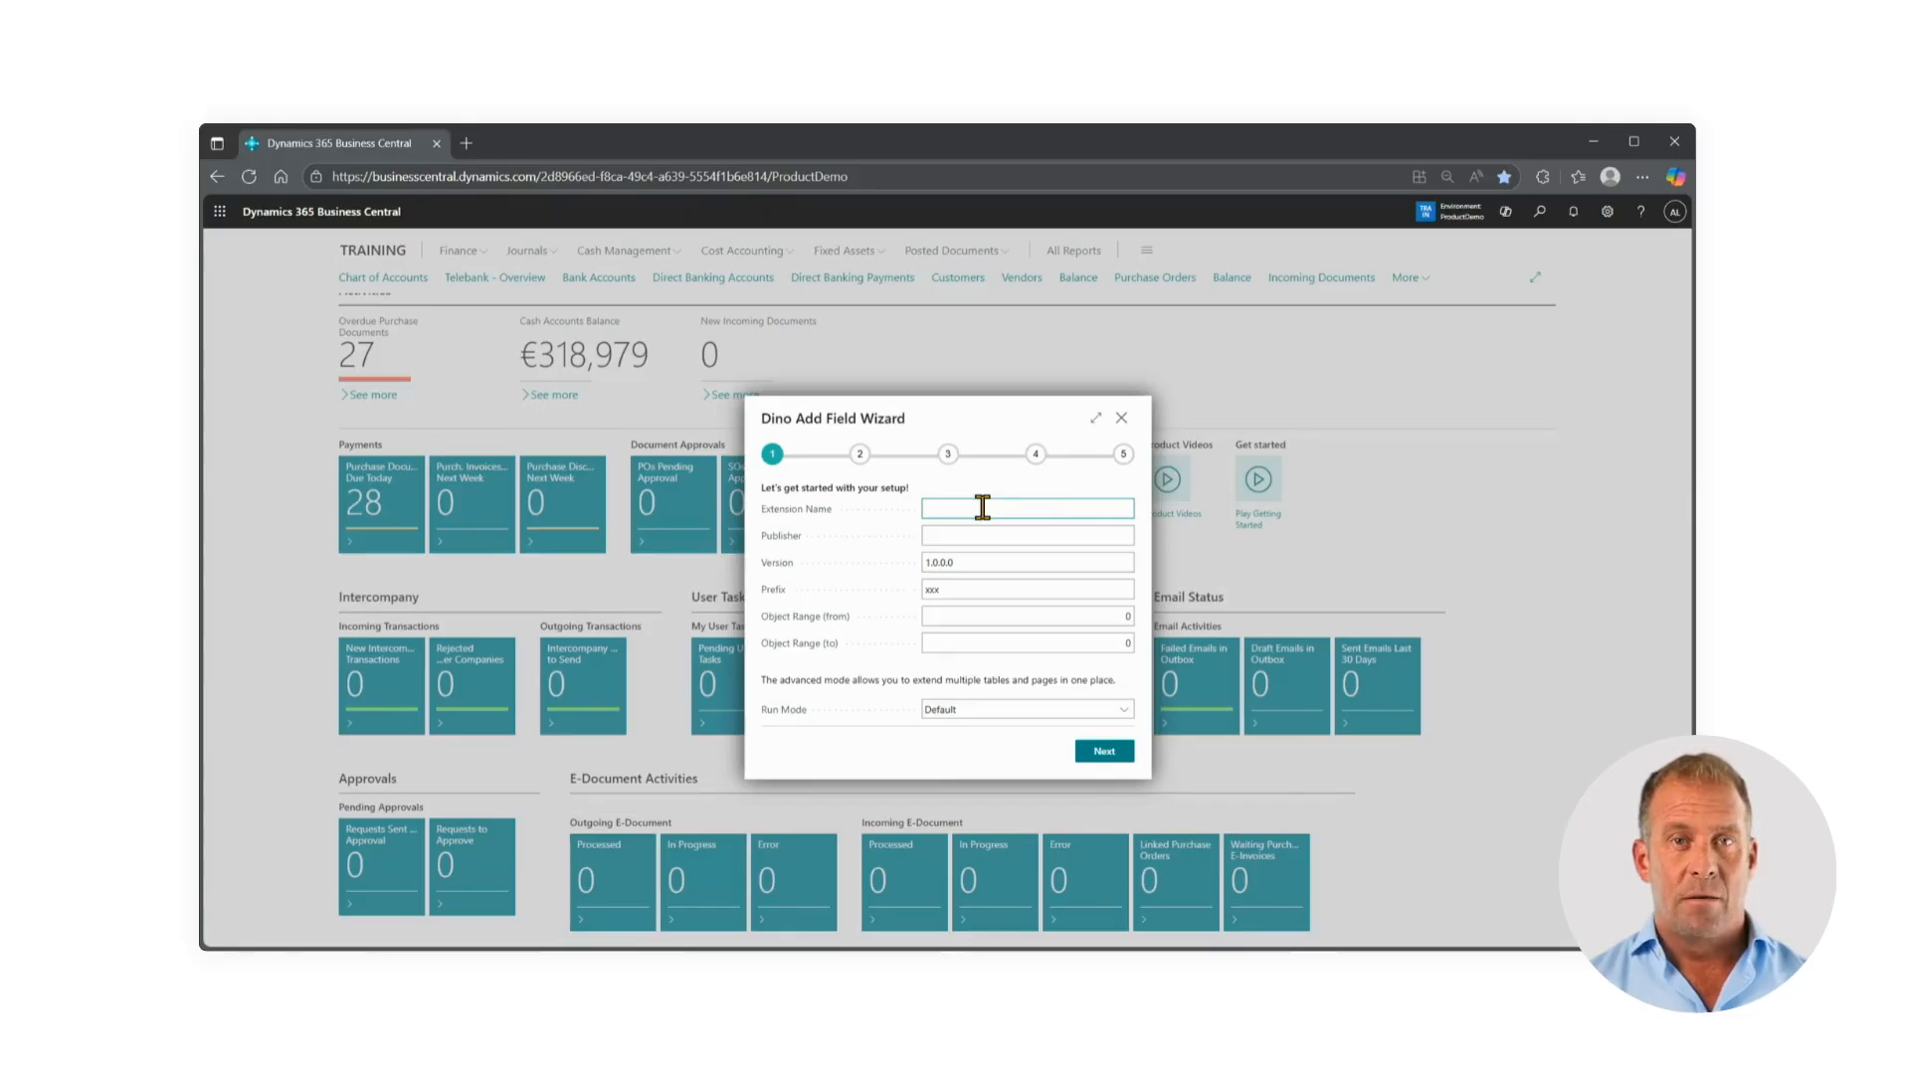
{"action": "type", "text": "Web"}
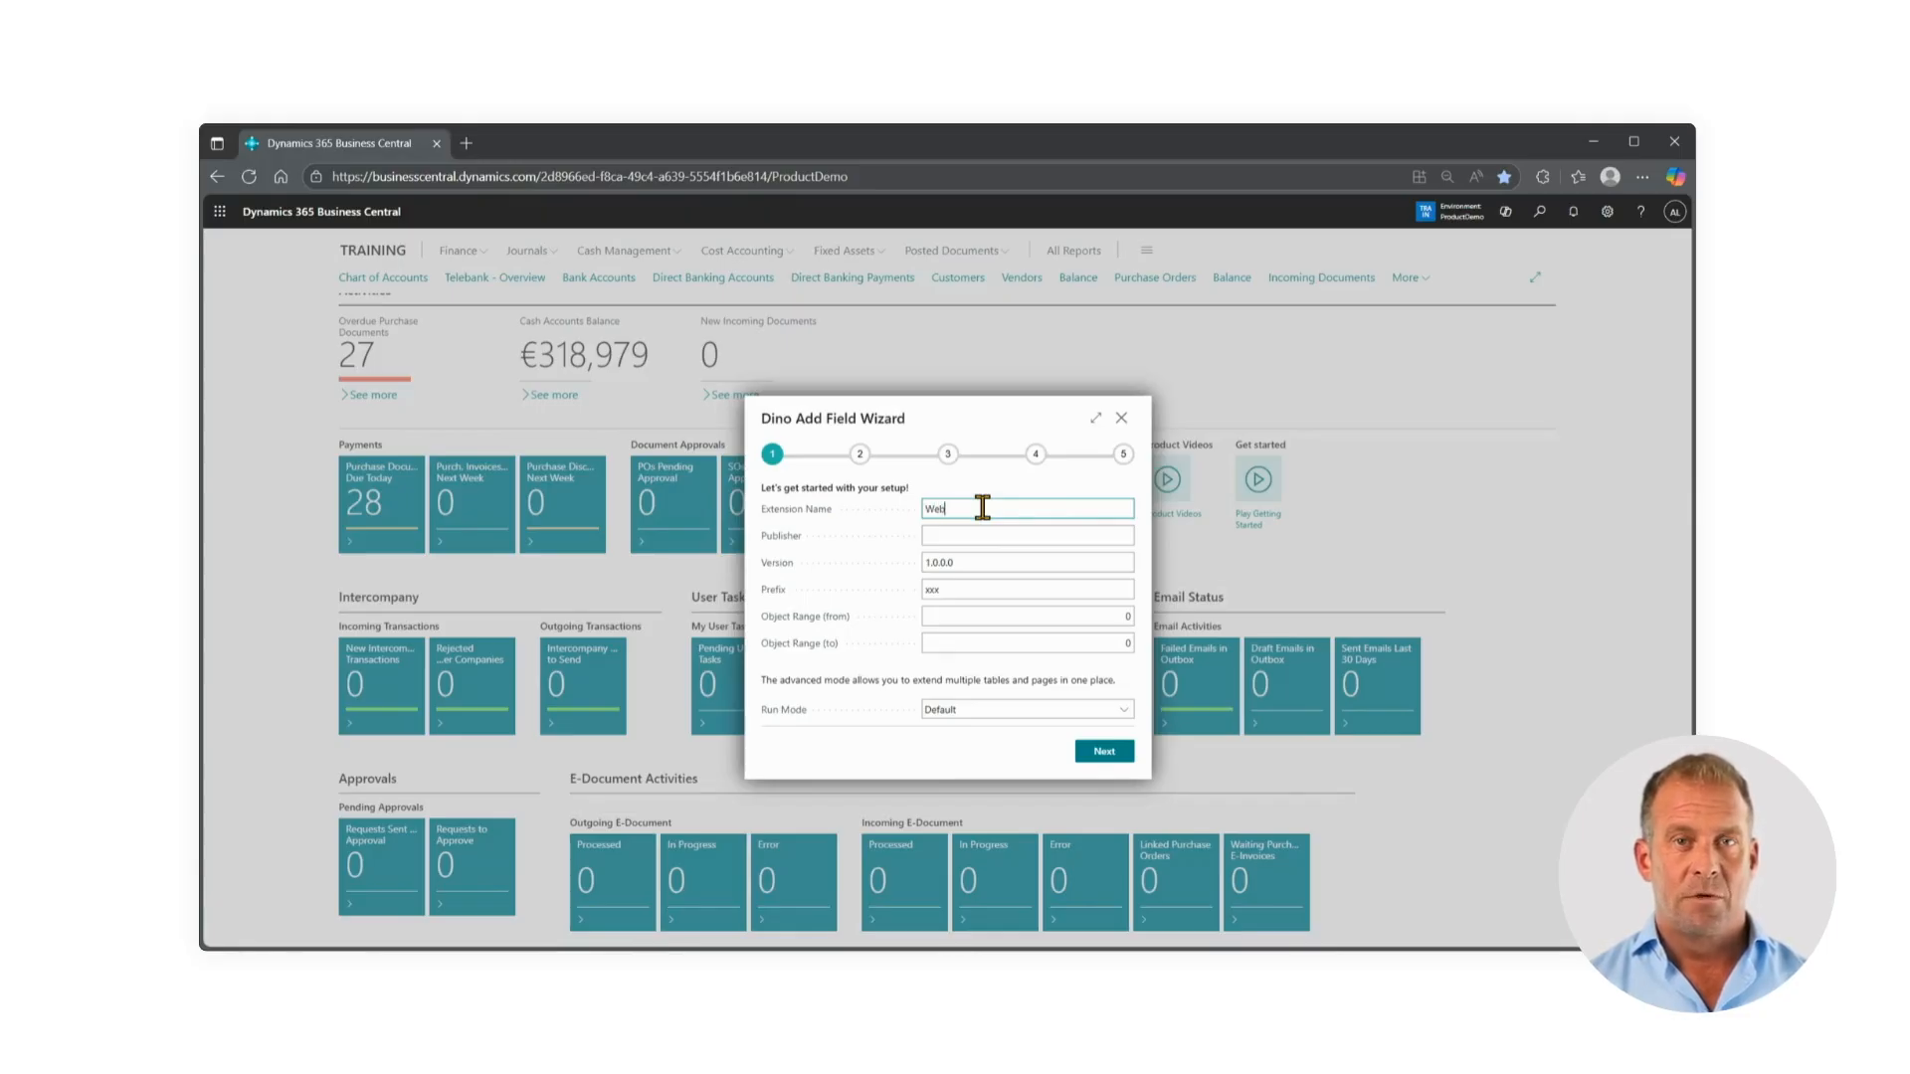
{"action": "type", "text": "Order"}
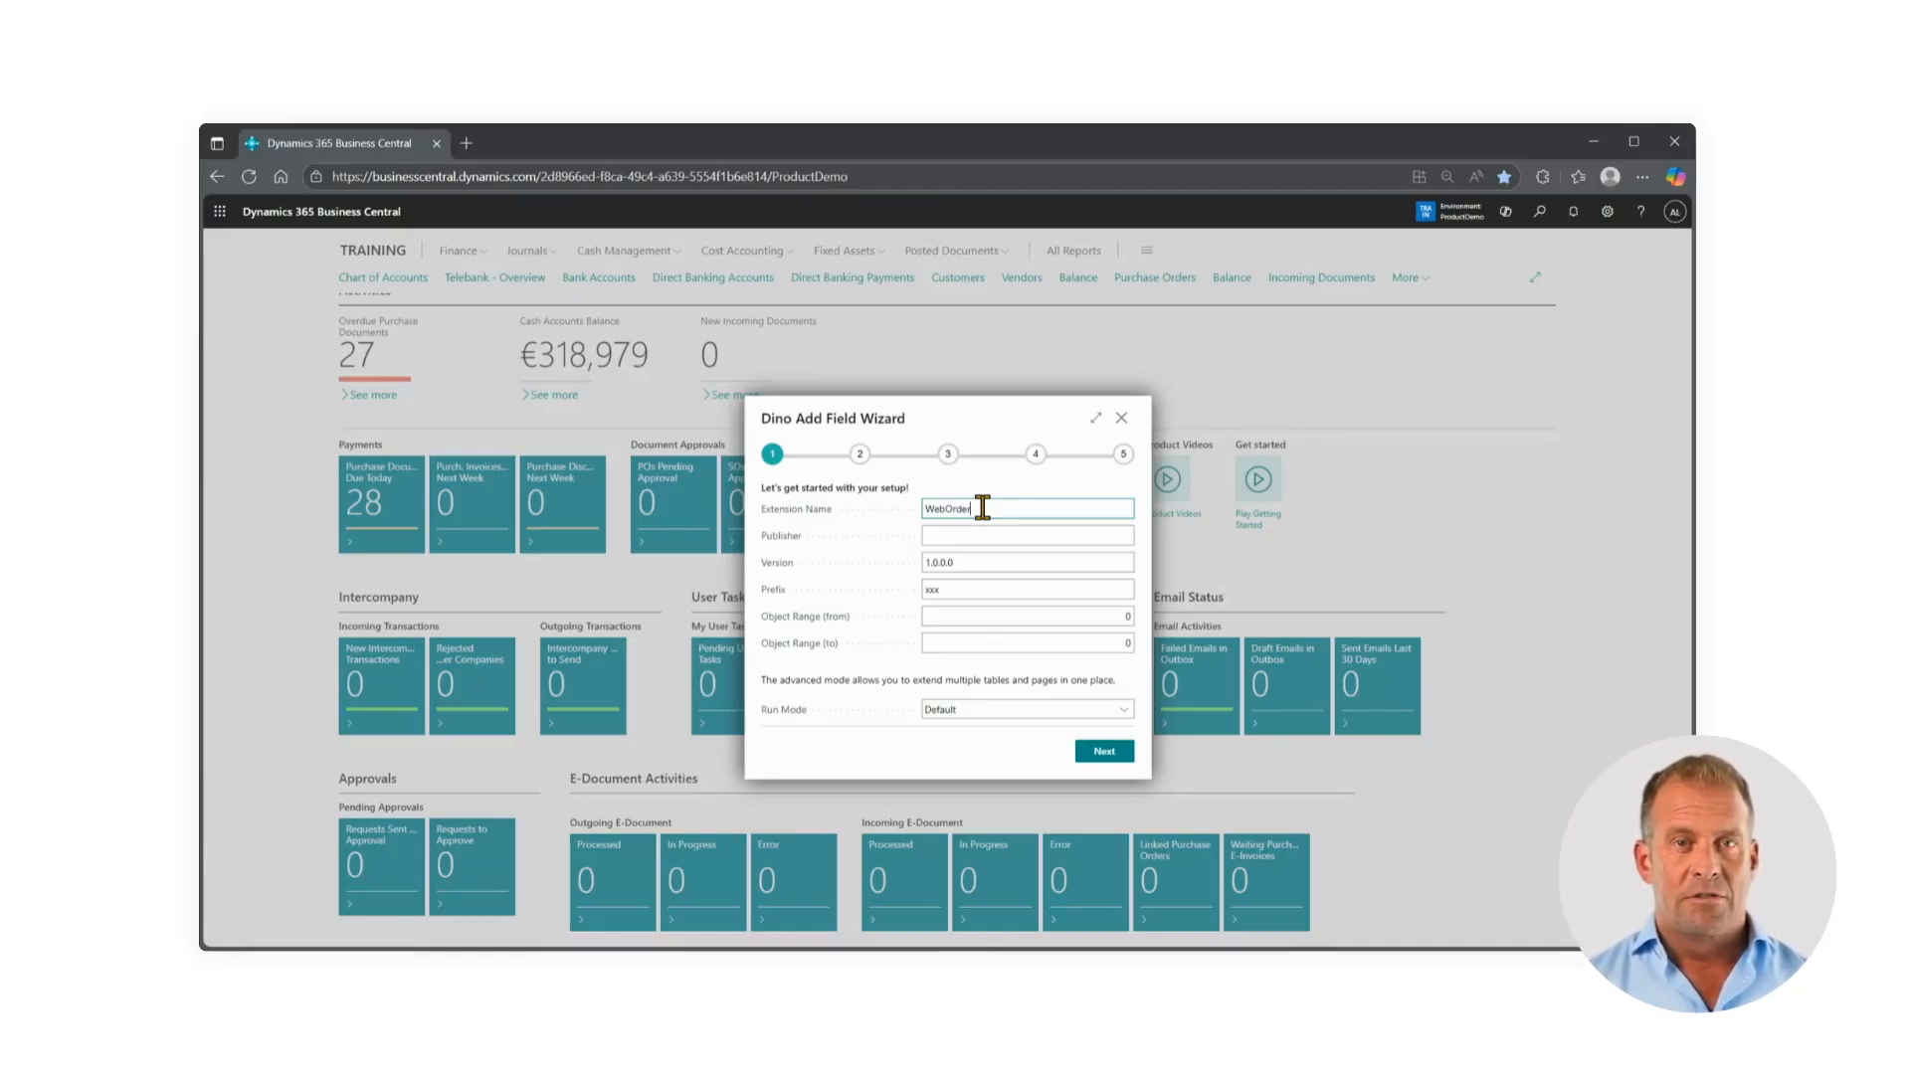
{"action": "left_click", "coordinate": [963, 537]}
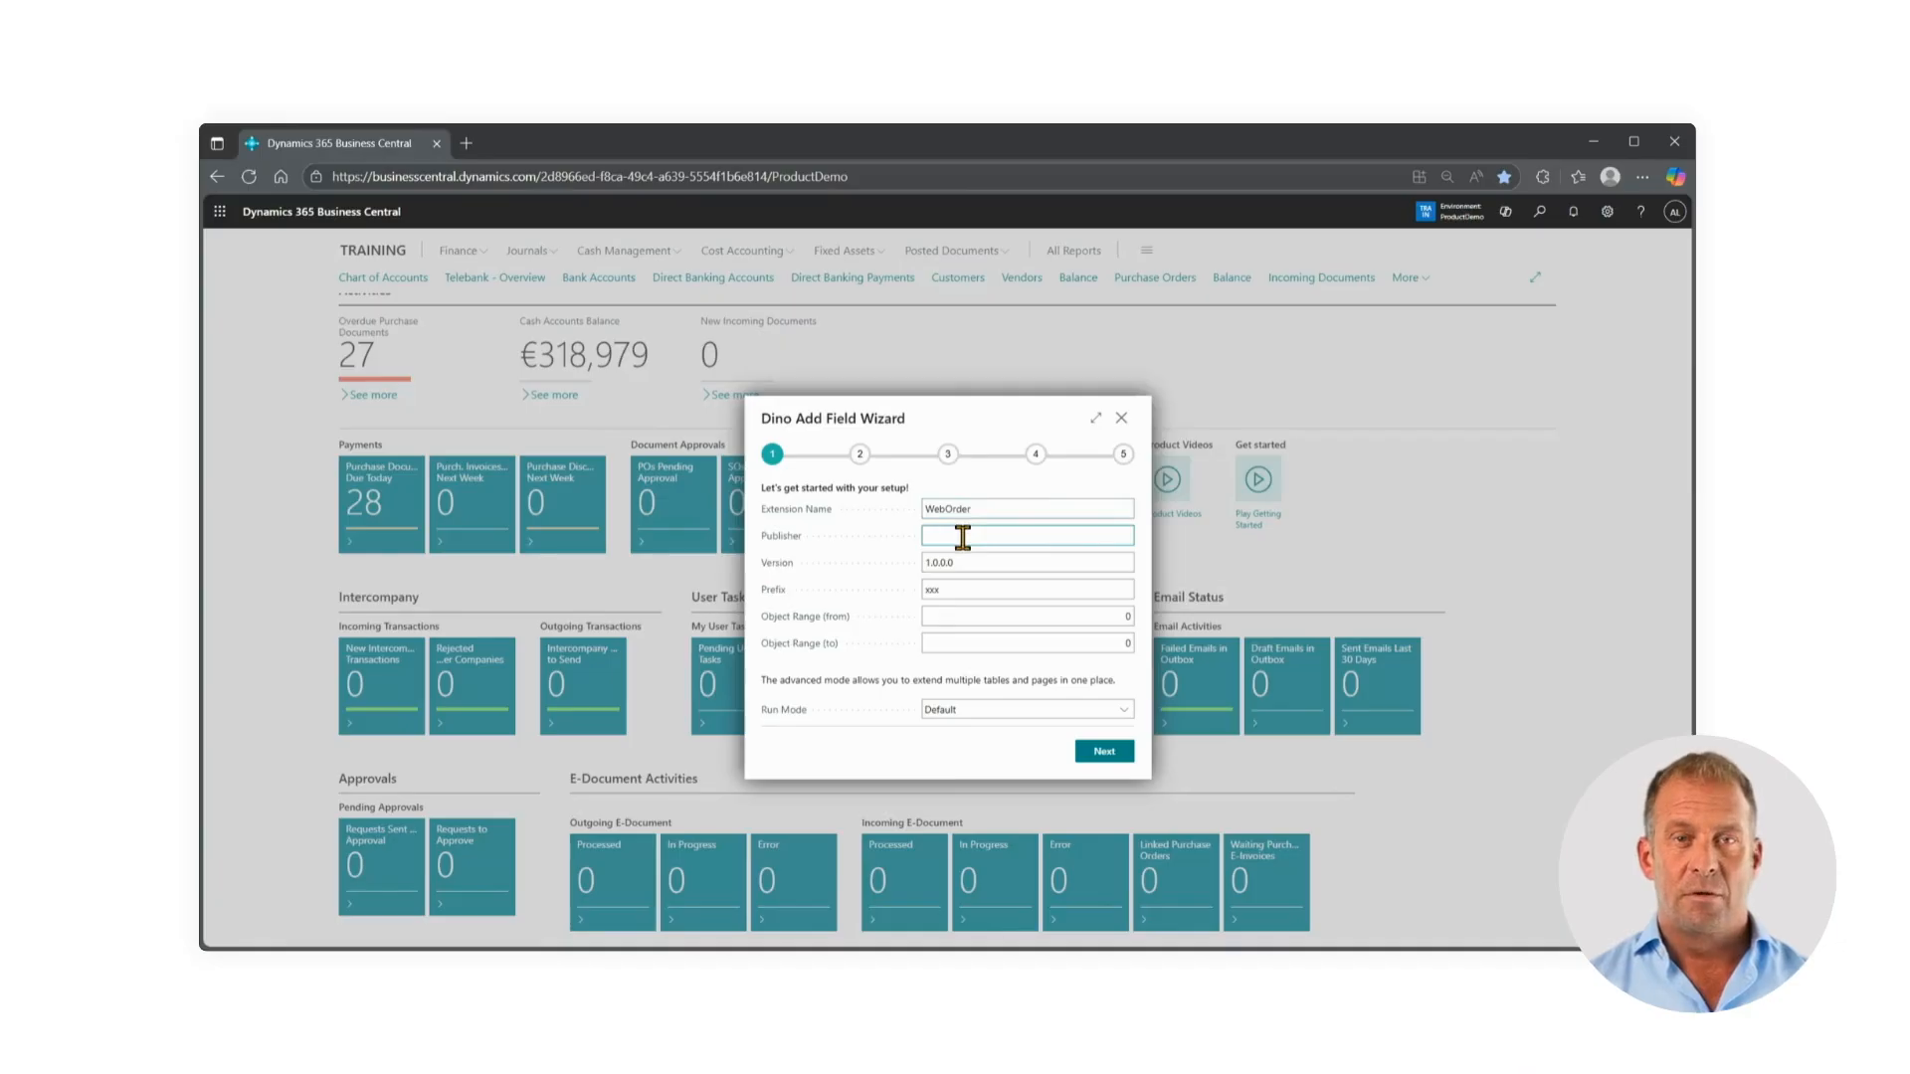
{"action": "type", "text": "AGL"}
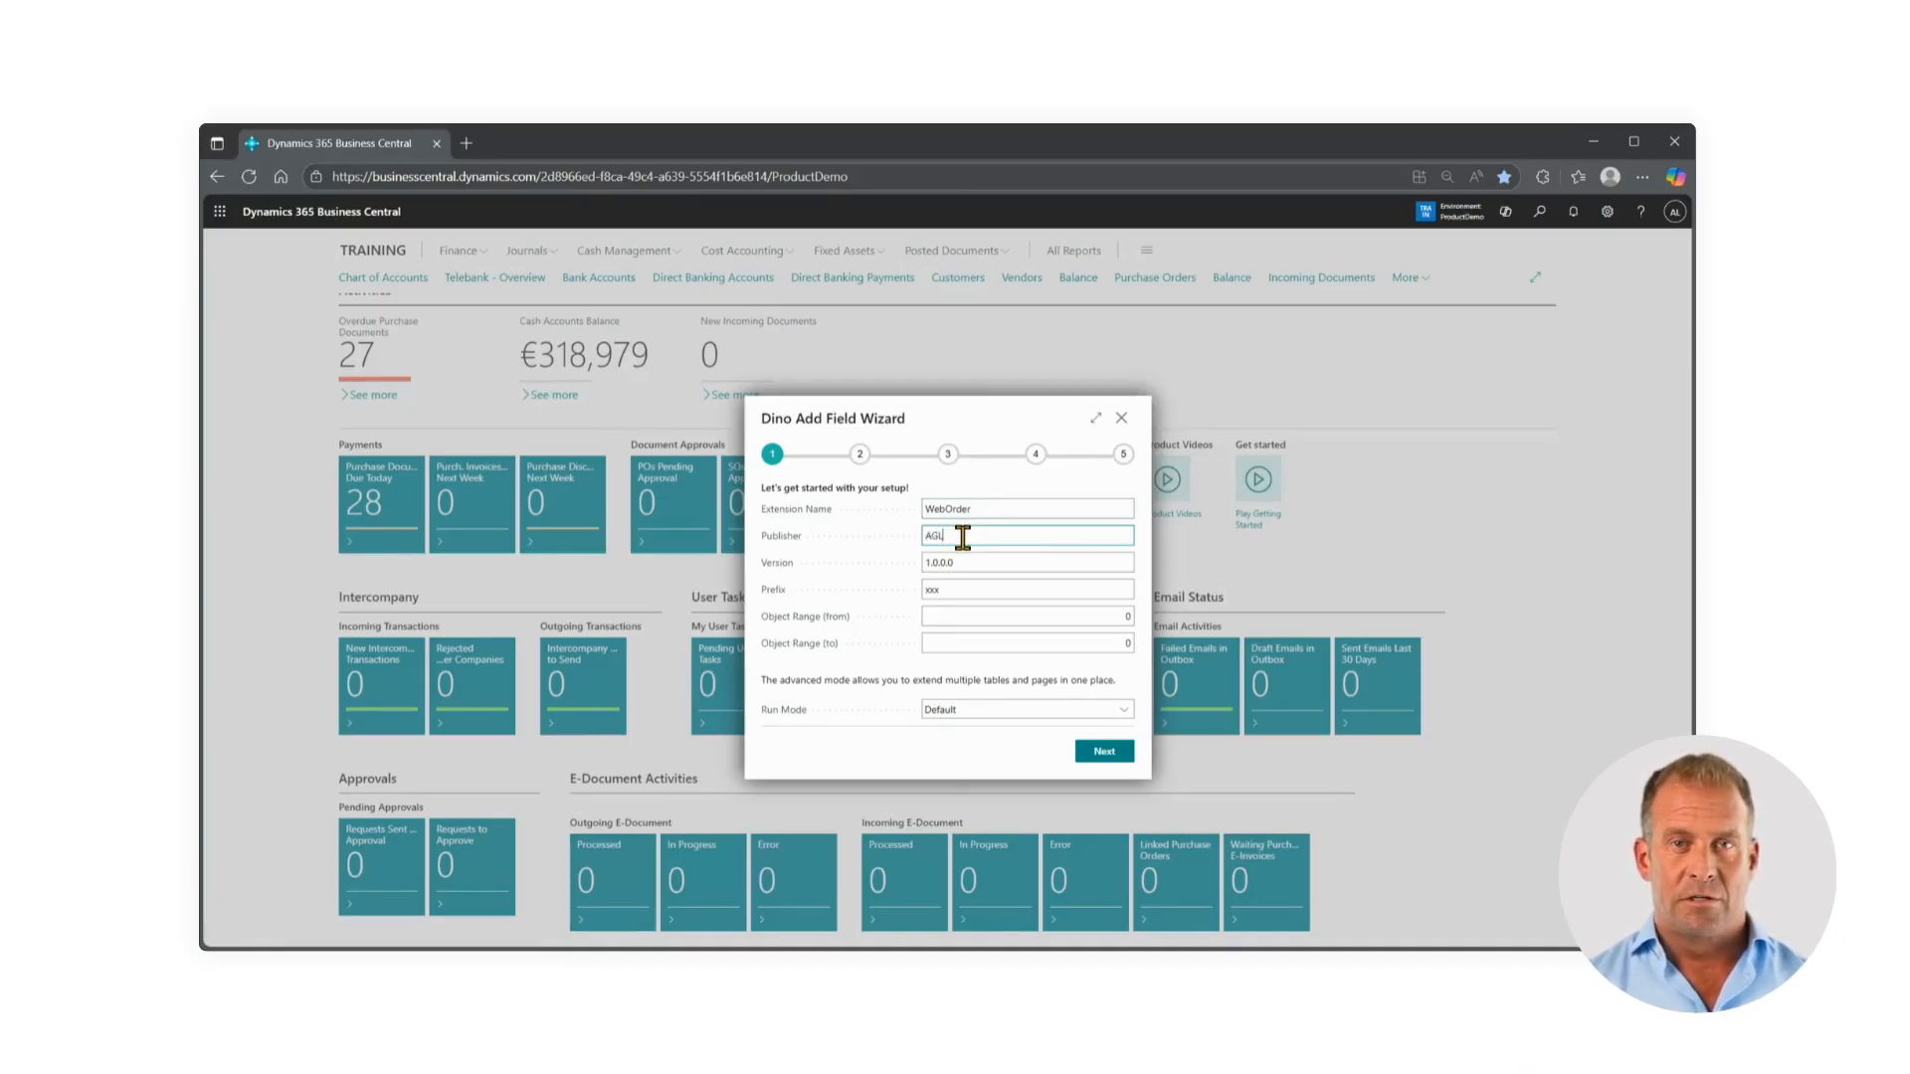
Set the extension's prefix to WEB and its object range from 50000 to 50001, and continue to the table selection
{"action": "left_click", "coordinate": [959, 561]}
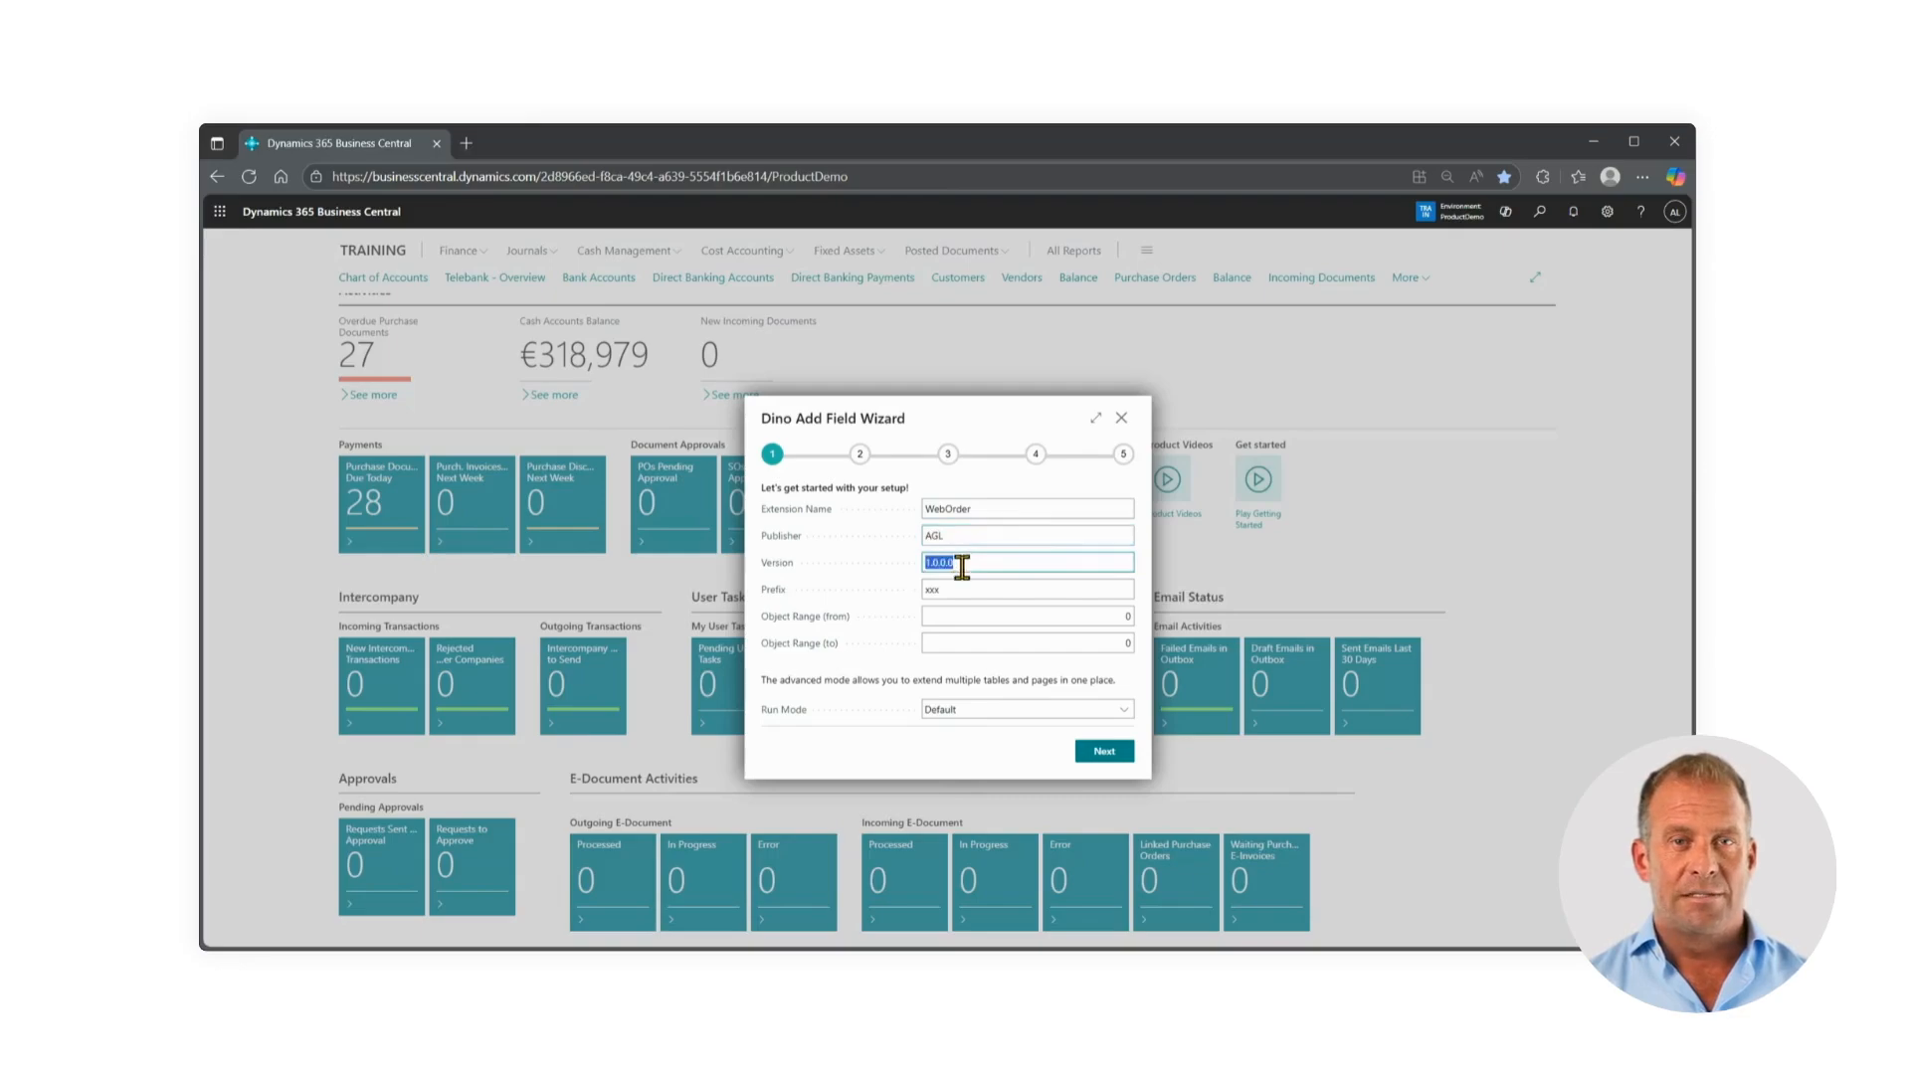
{"action": "left_click", "coordinate": [954, 590]}
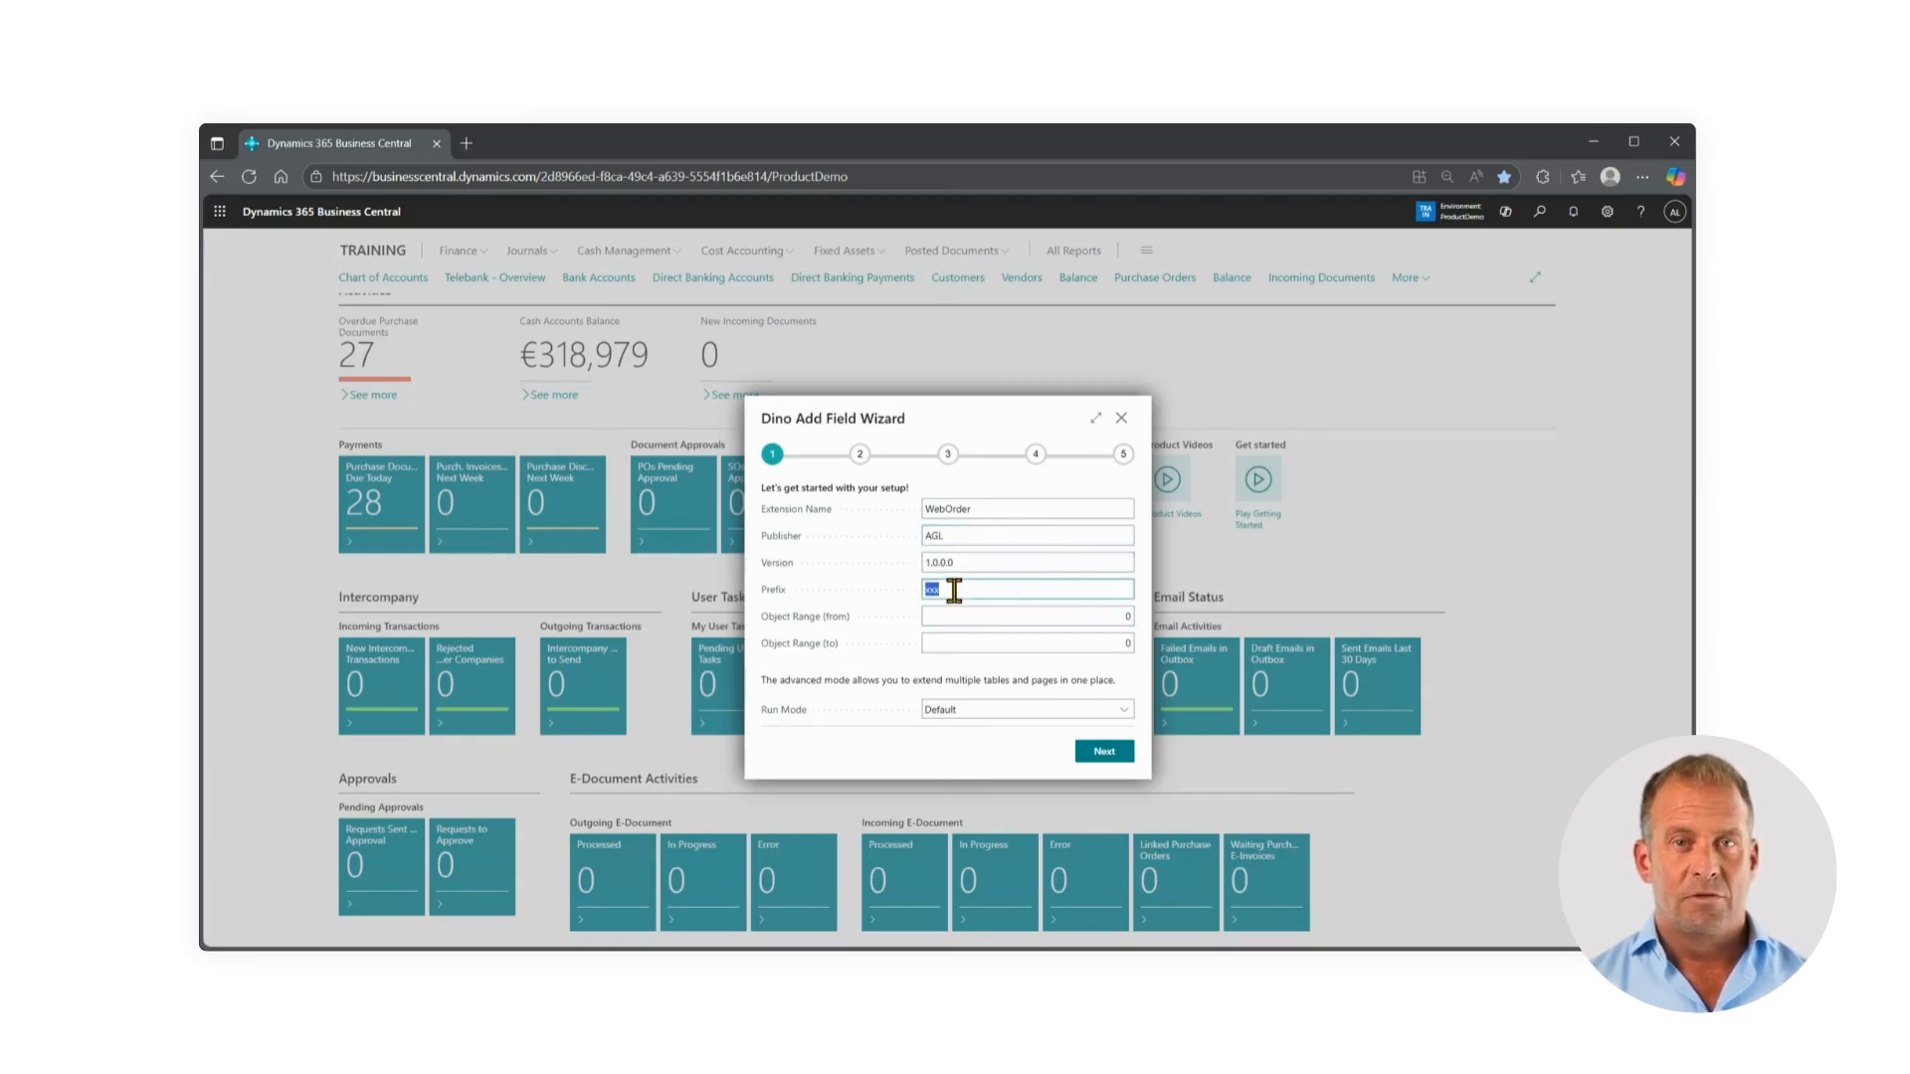
{"action": "type", "text": "WEB"}
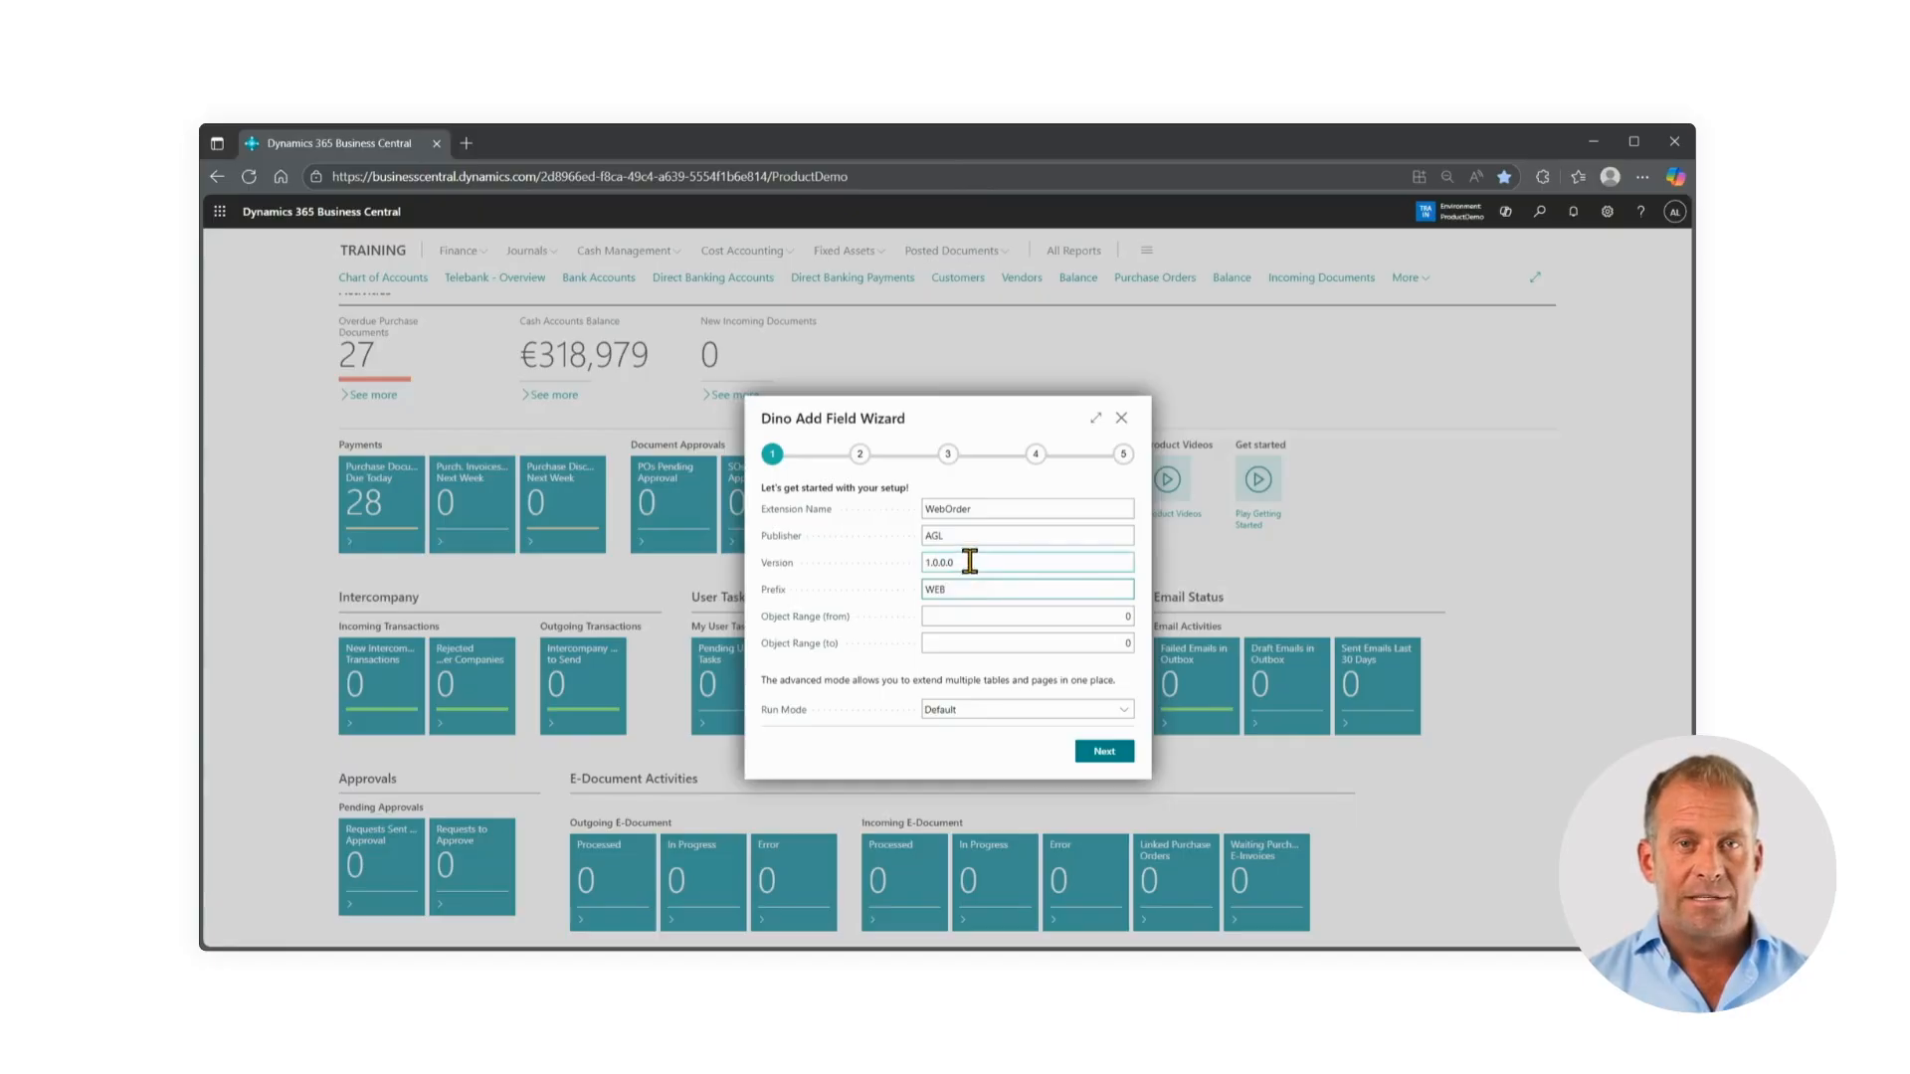
{"action": "left_click", "coordinate": [979, 618]}
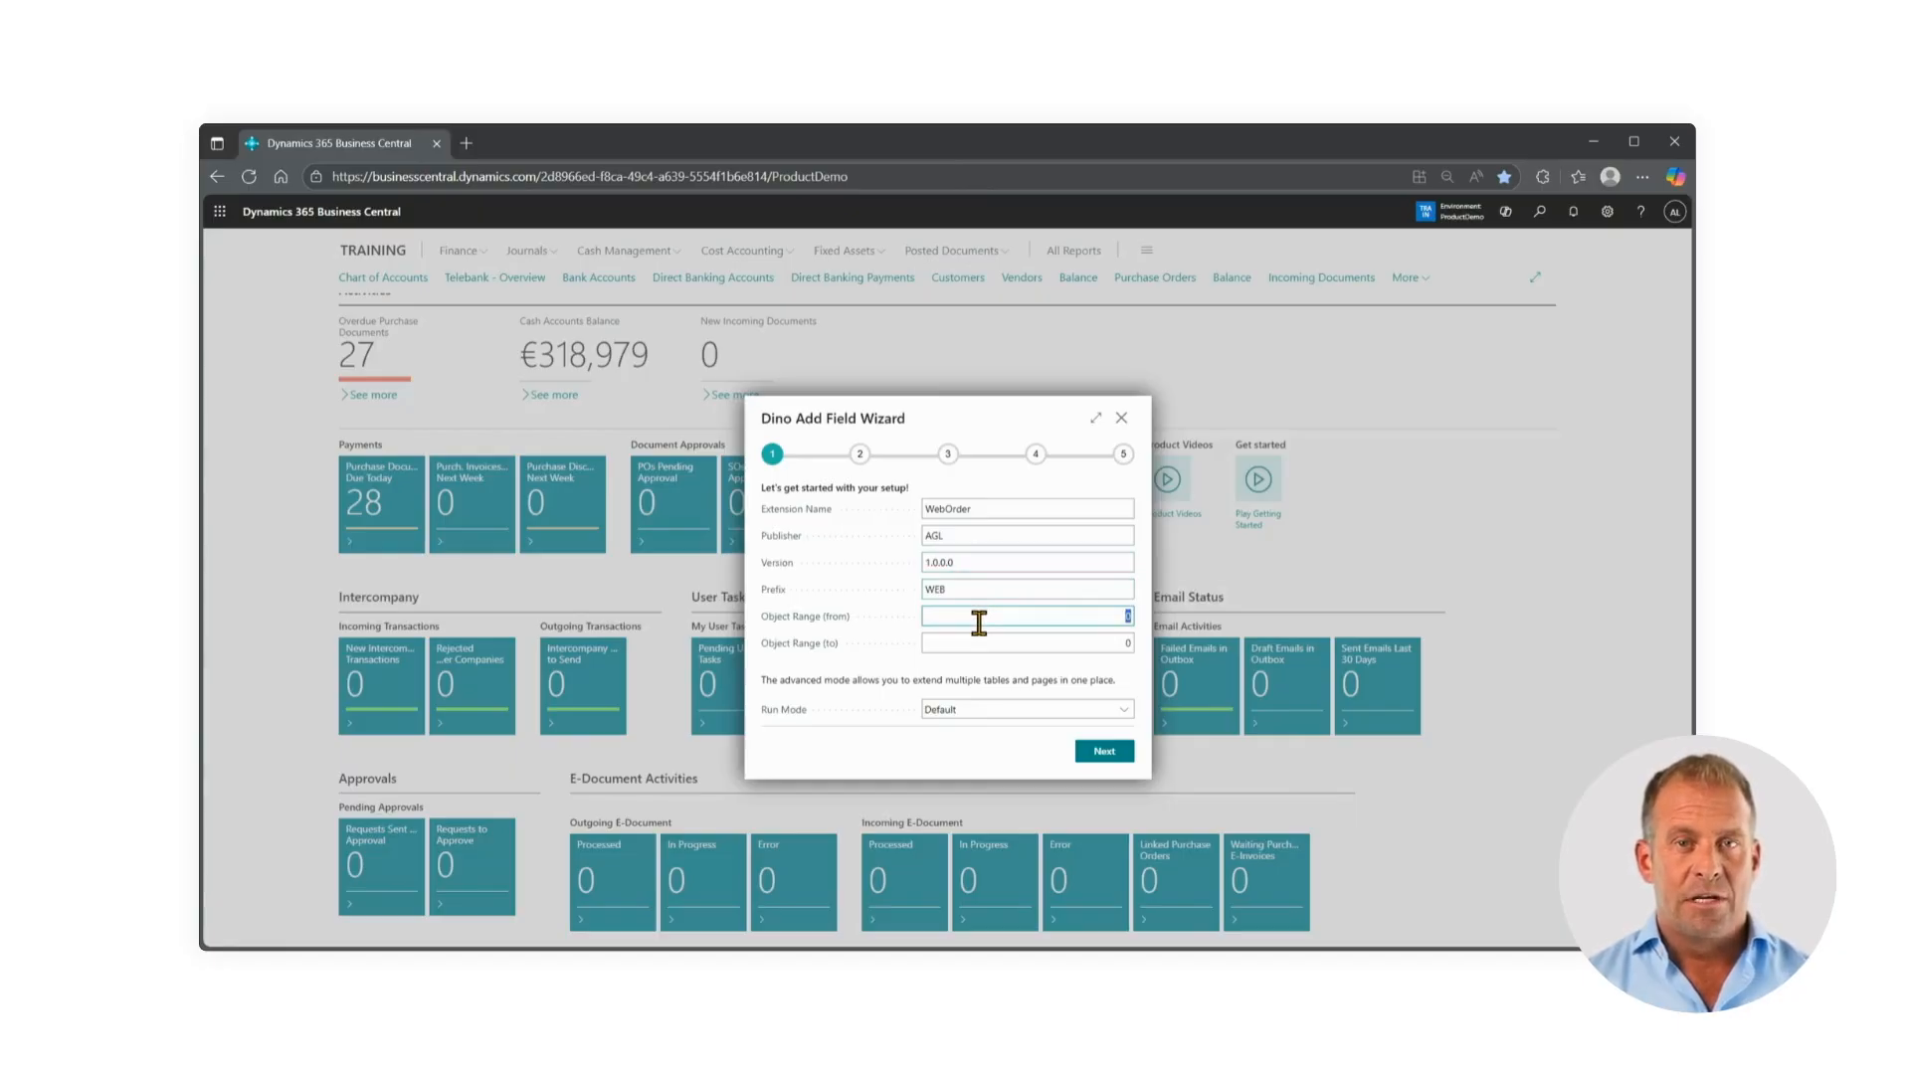
{"action": "left_click", "coordinate": [985, 643]}
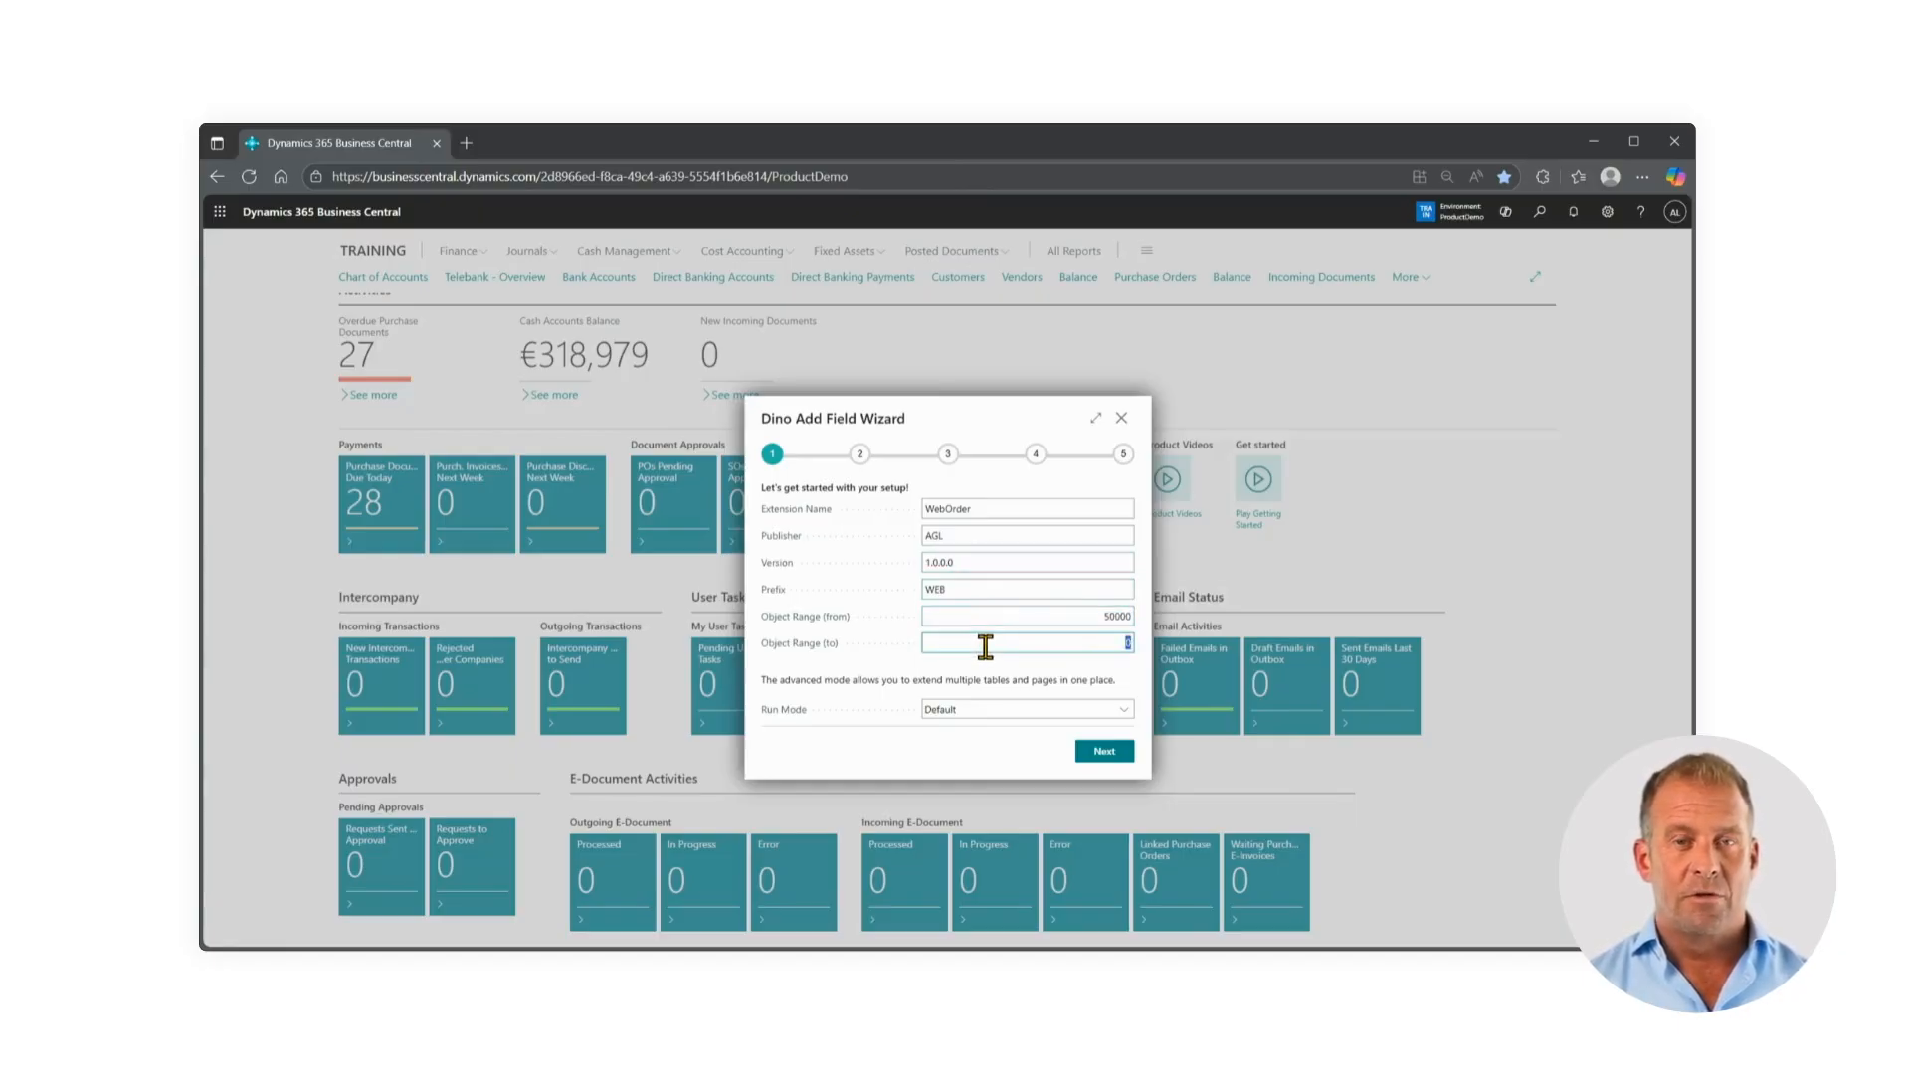
{"action": "type", "text": "50001"}
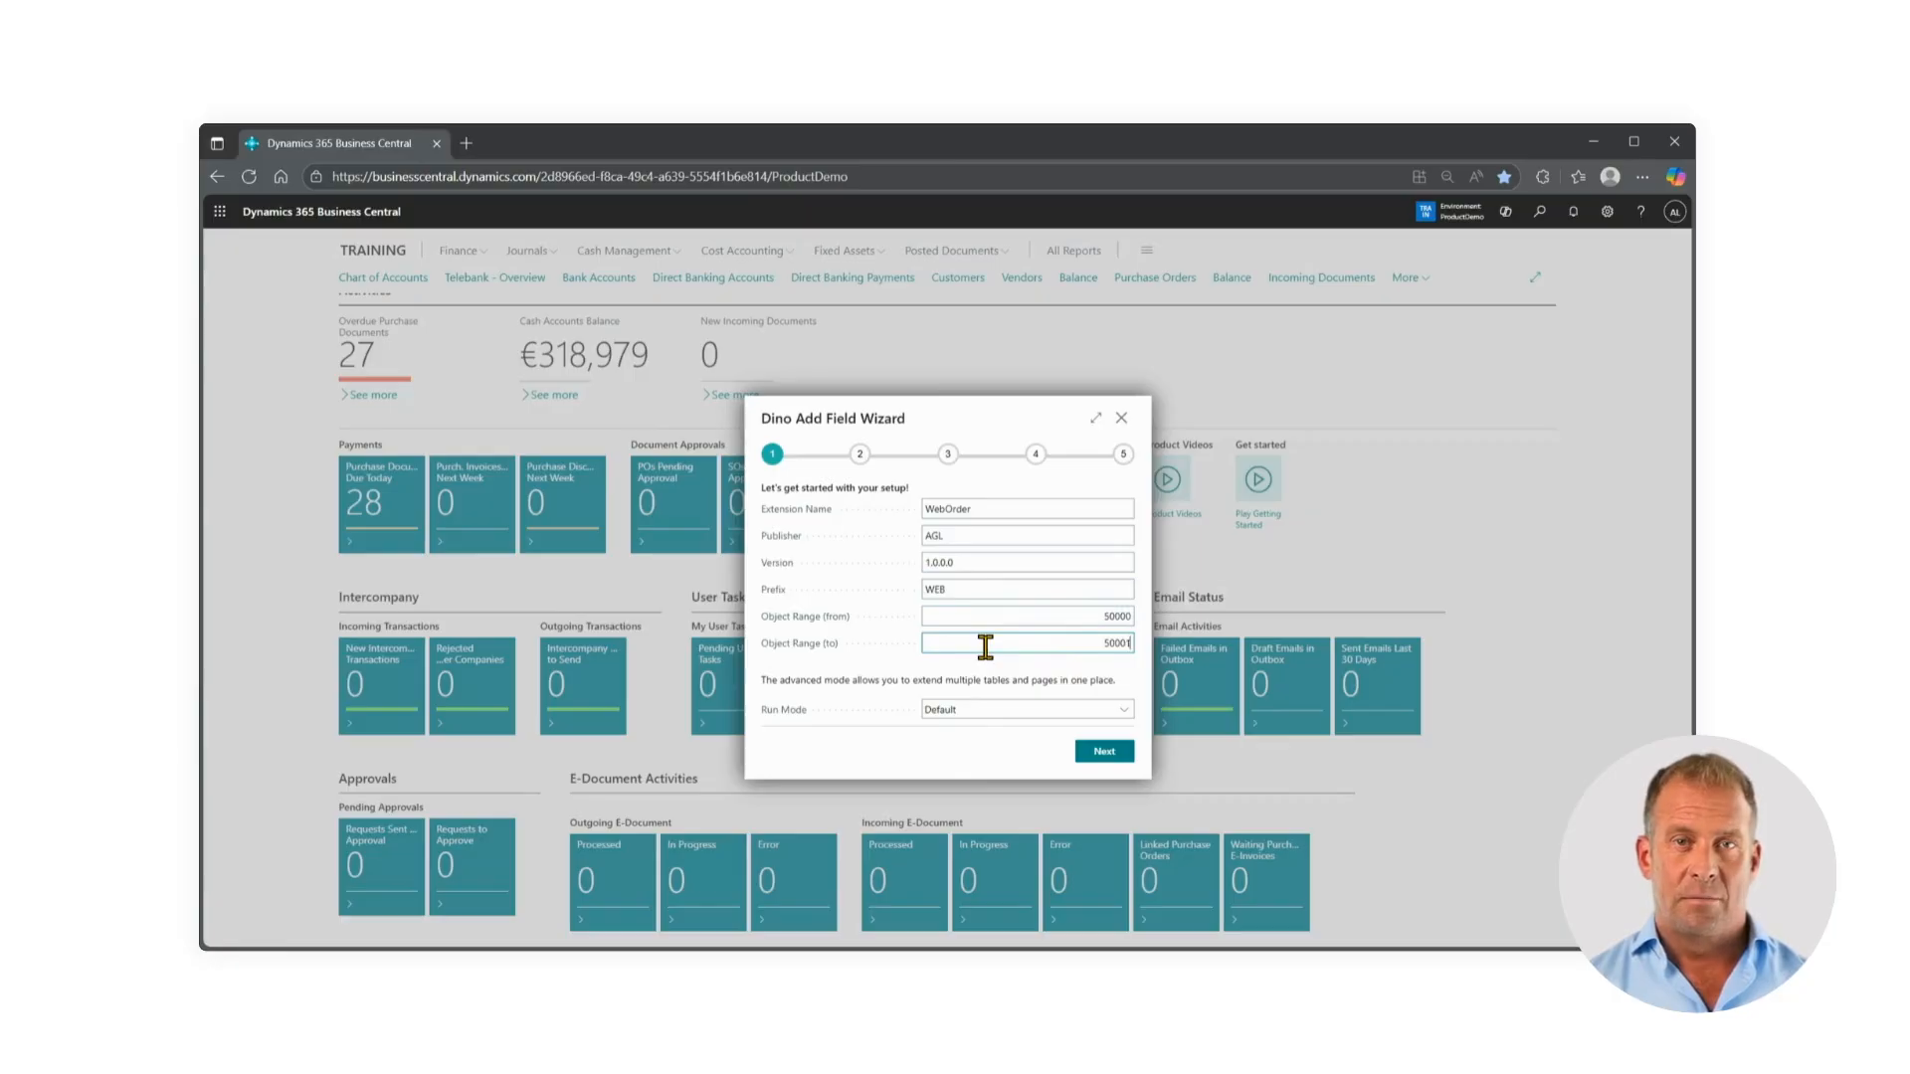
{"action": "left_click", "coordinate": [994, 684]}
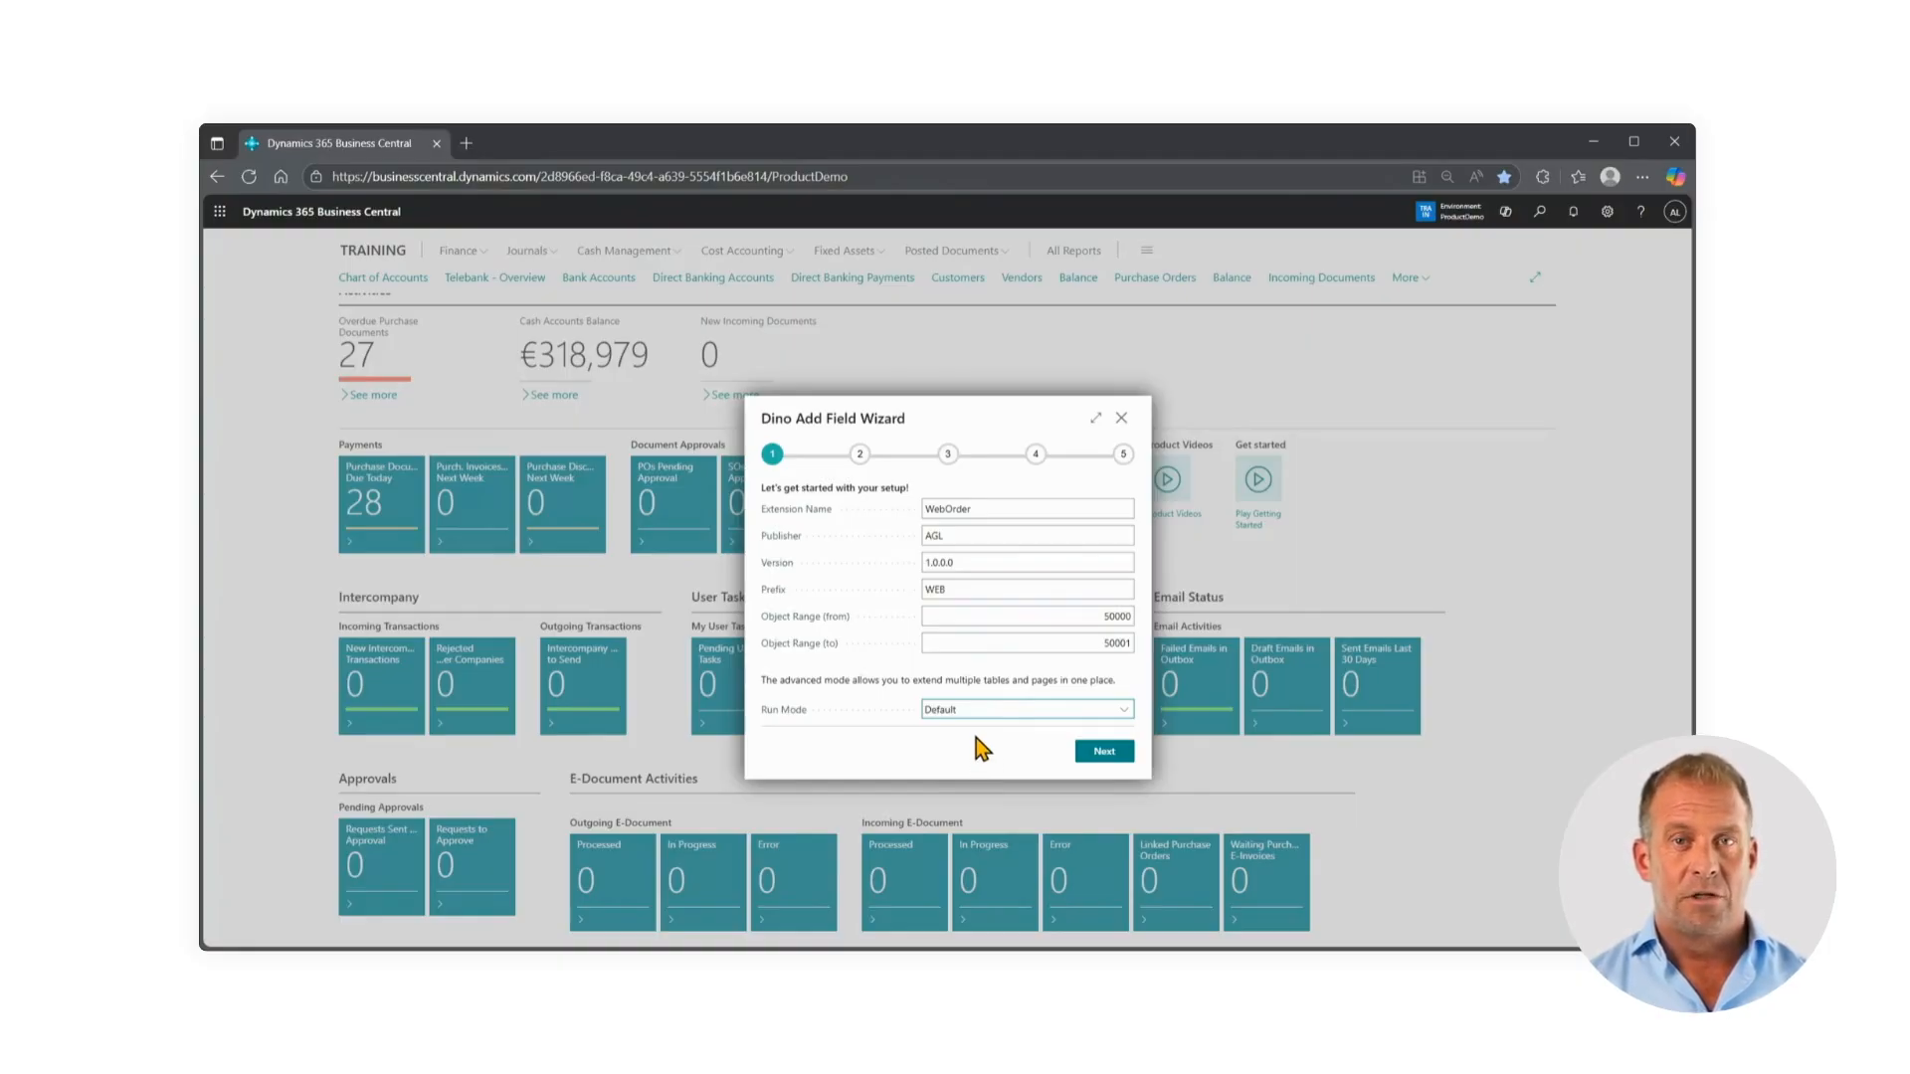
{"action": "left_click", "coordinate": [1104, 752]}
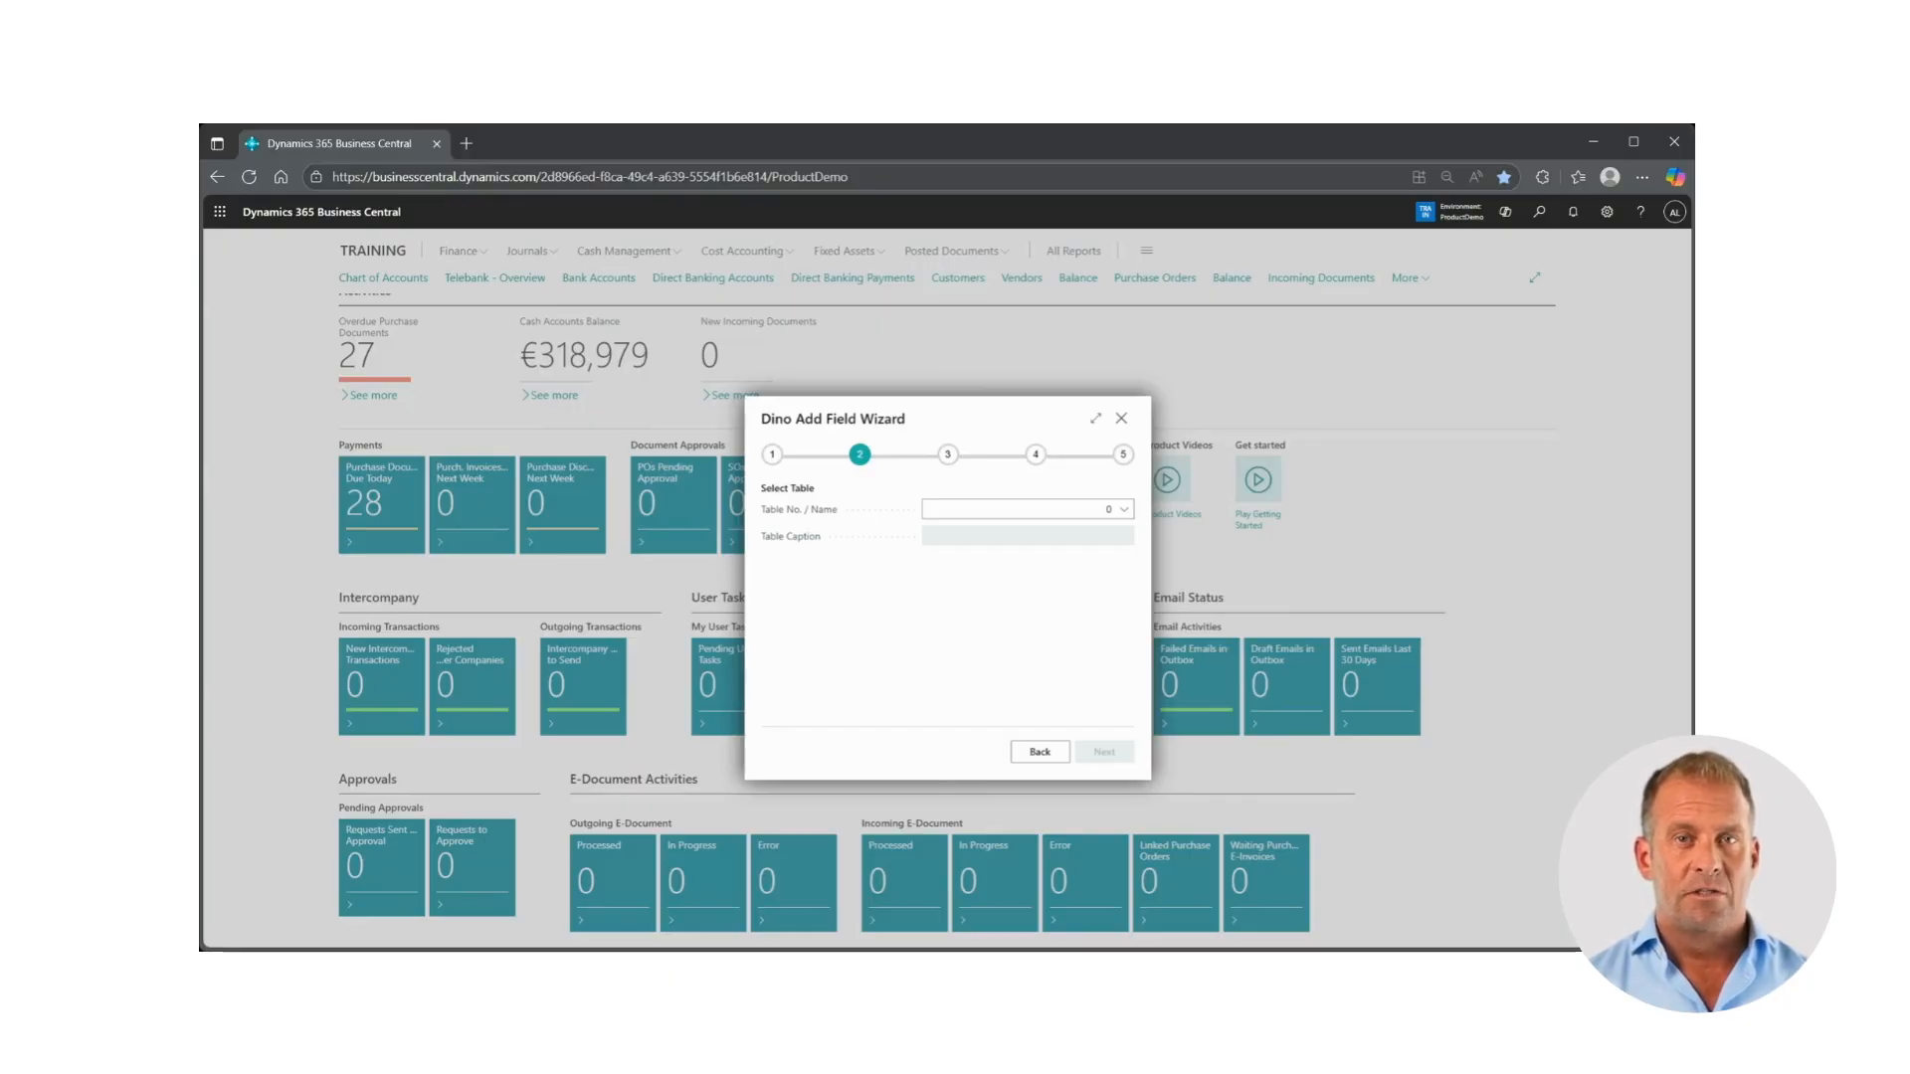
Search the full table list for "sales", choose the Sales Header table as the one to extend, and continue to the field definitions
{"action": "left_click", "coordinate": [1068, 507]}
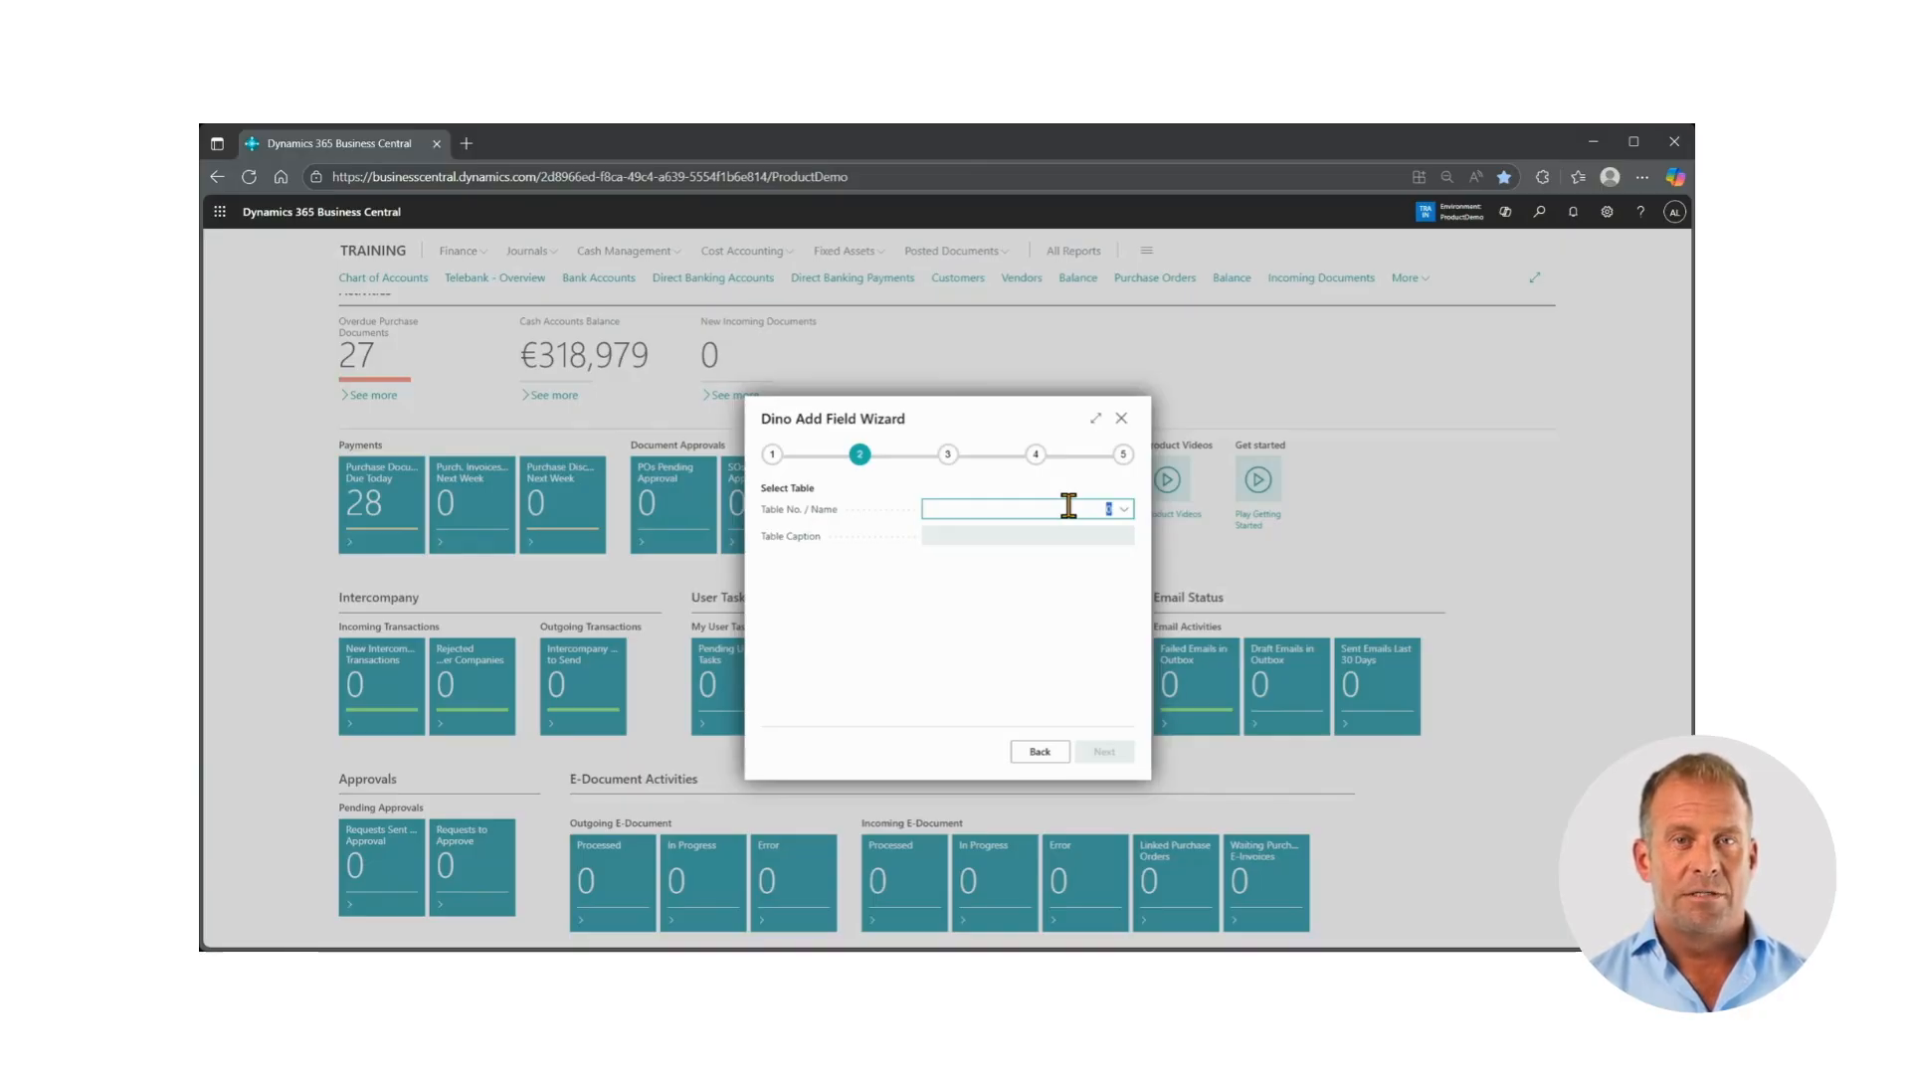
{"action": "left_click", "coordinate": [1121, 509]}
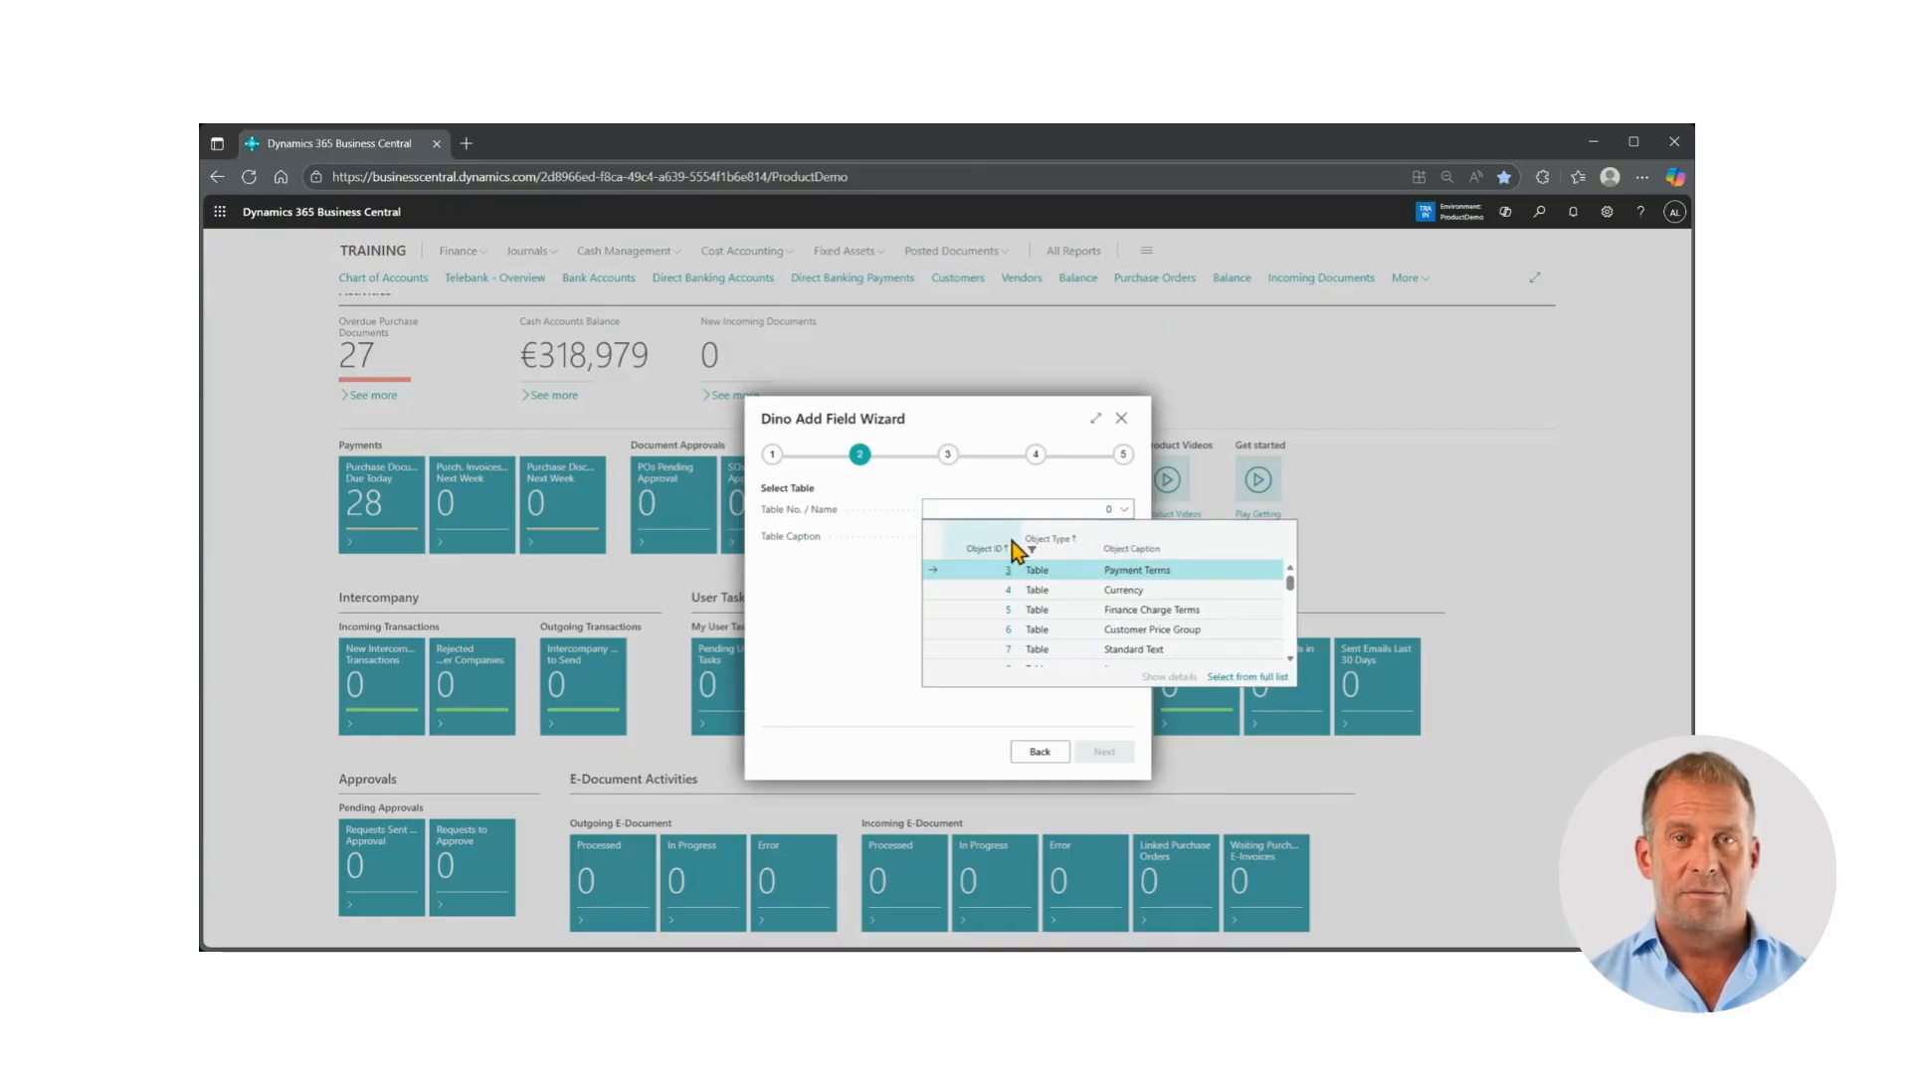
{"action": "left_click", "coordinate": [1243, 678]}
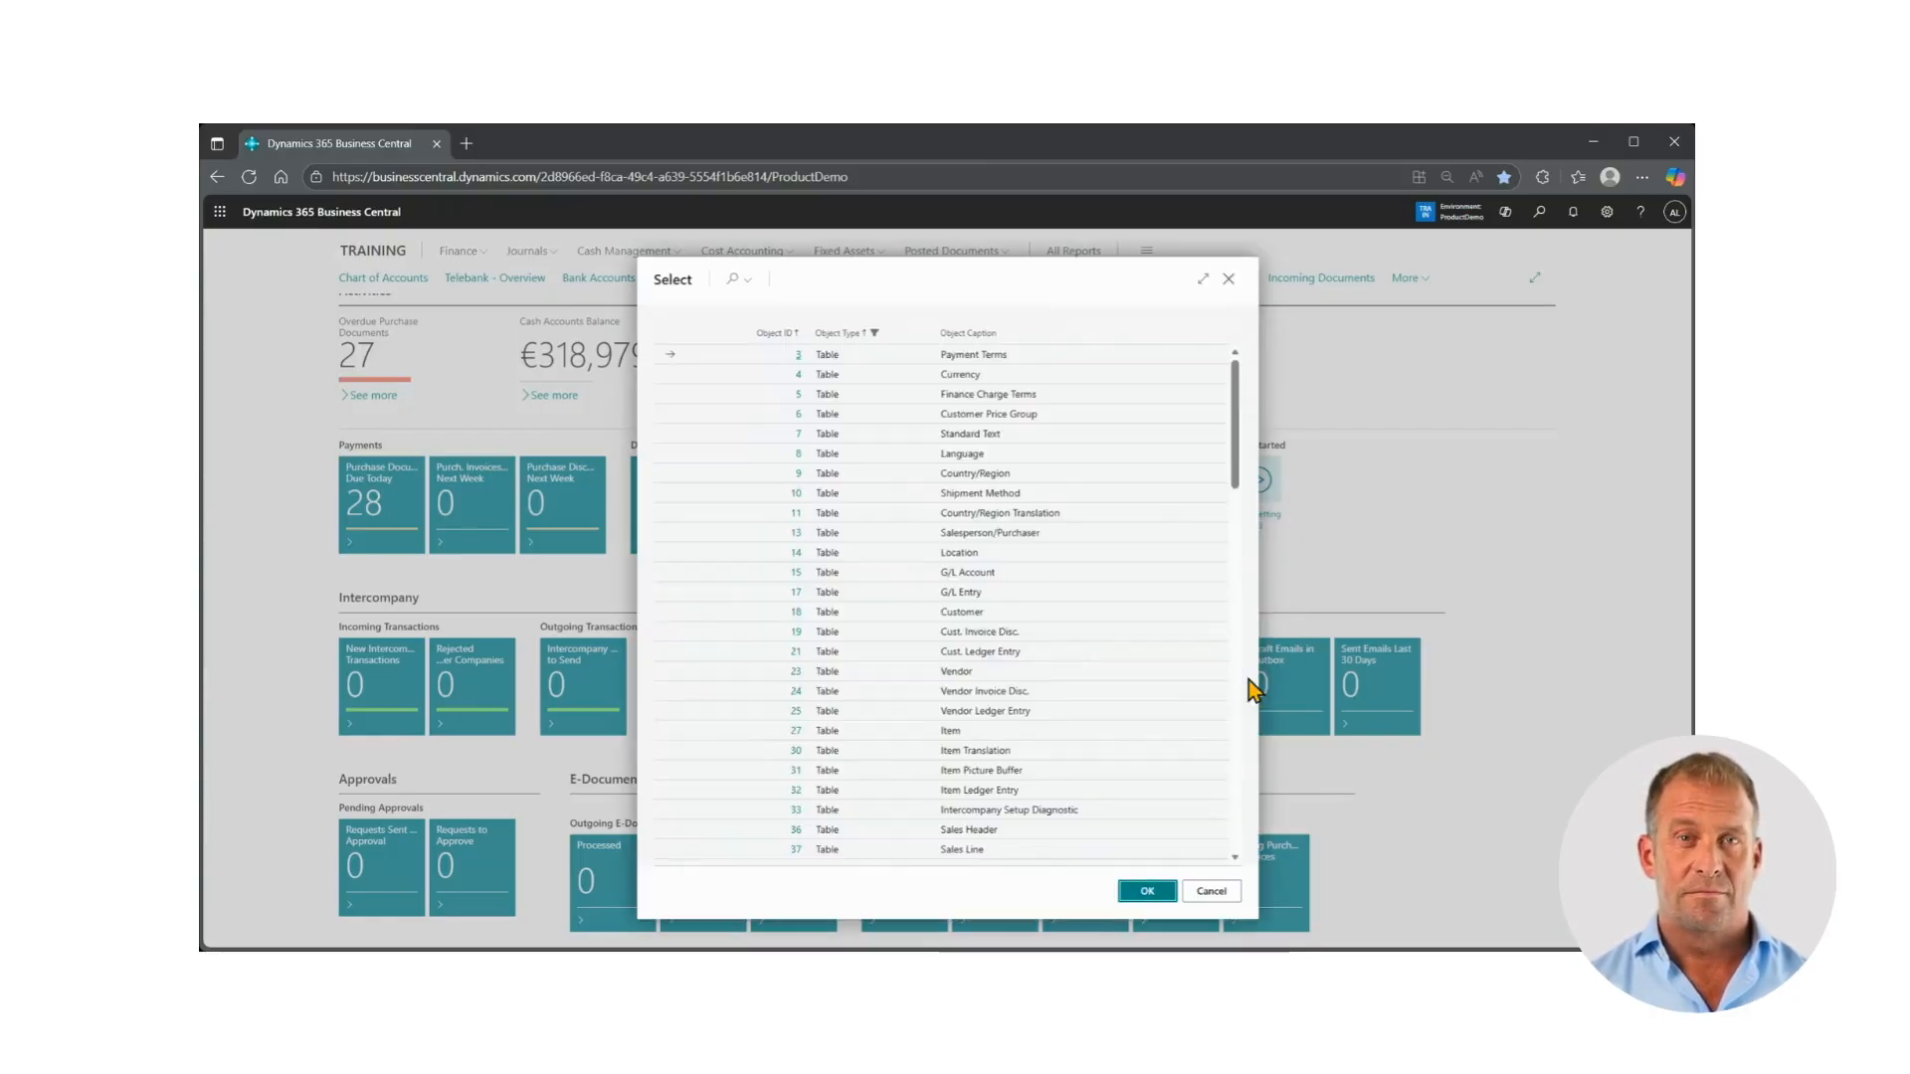
{"action": "left_click", "coordinate": [736, 286]}
{"action": "type", "text": "sa"}
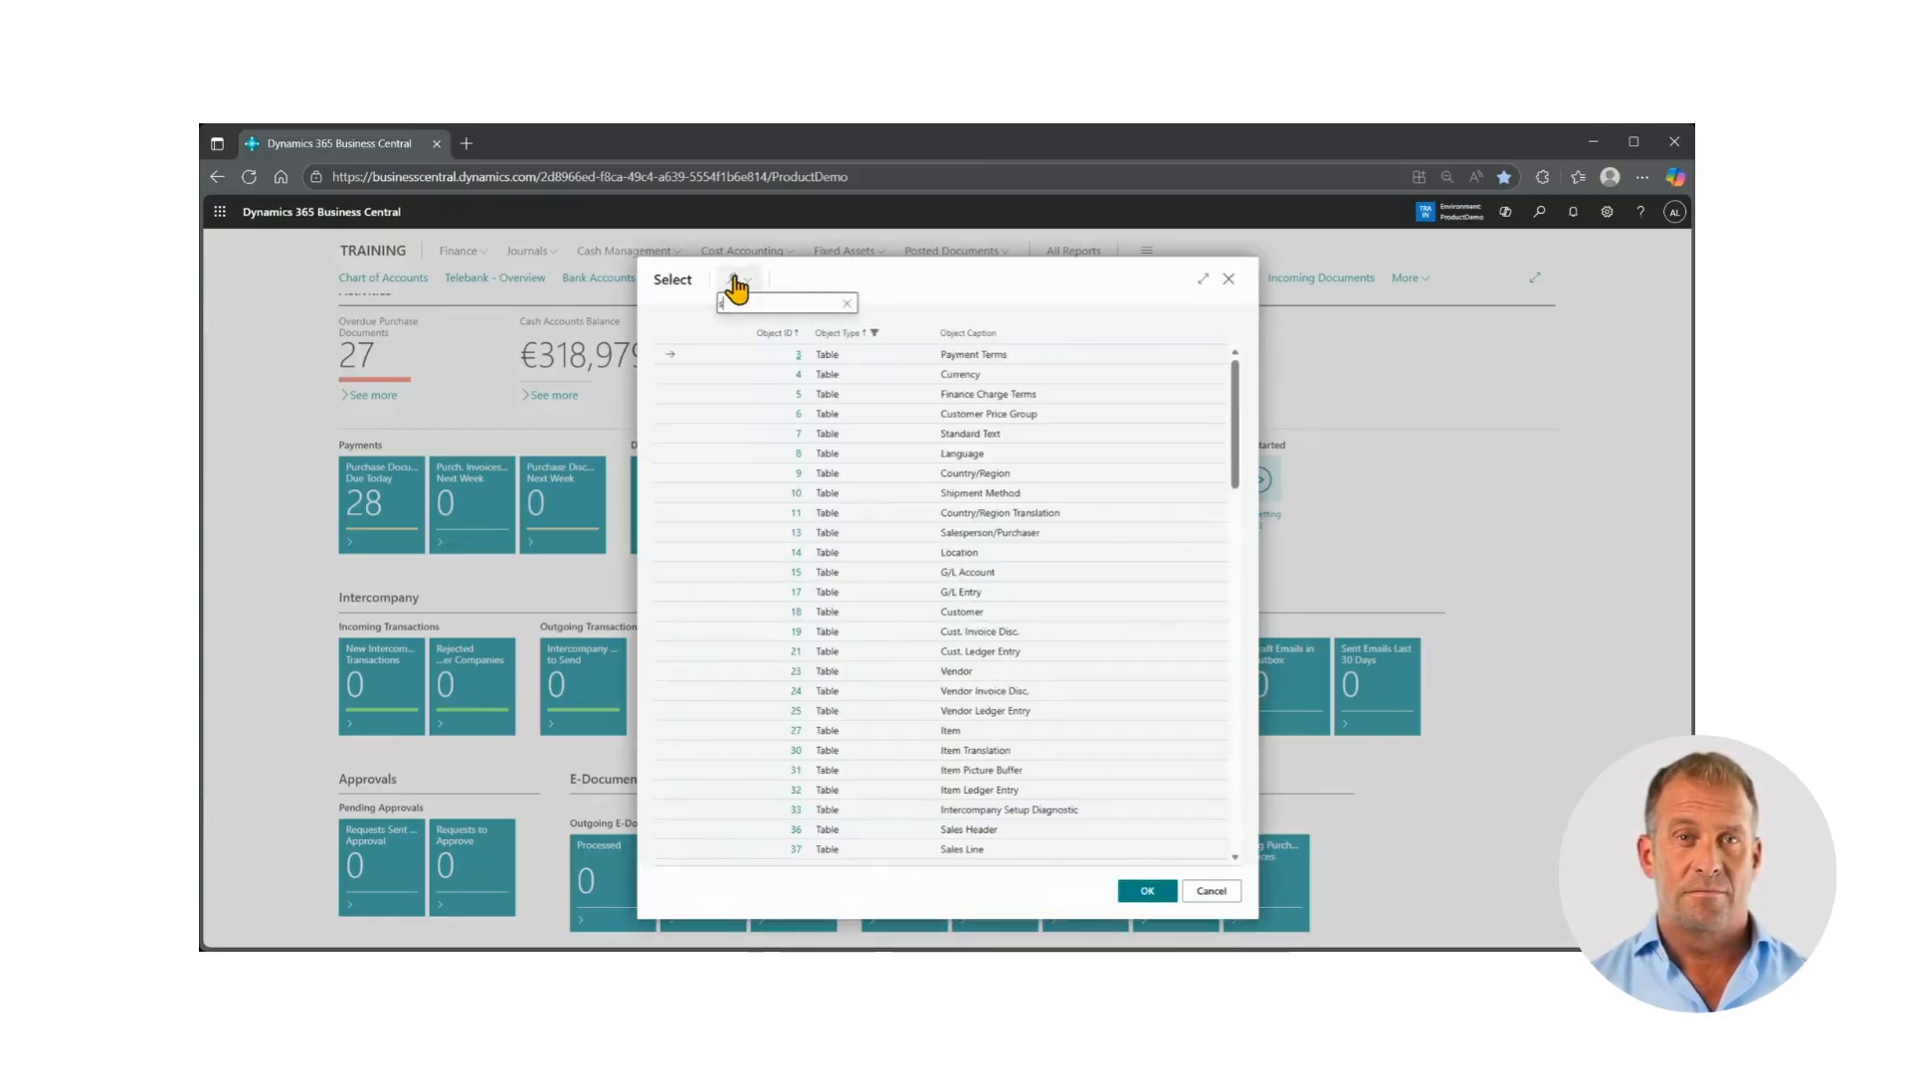
{"action": "type", "text": "les"}
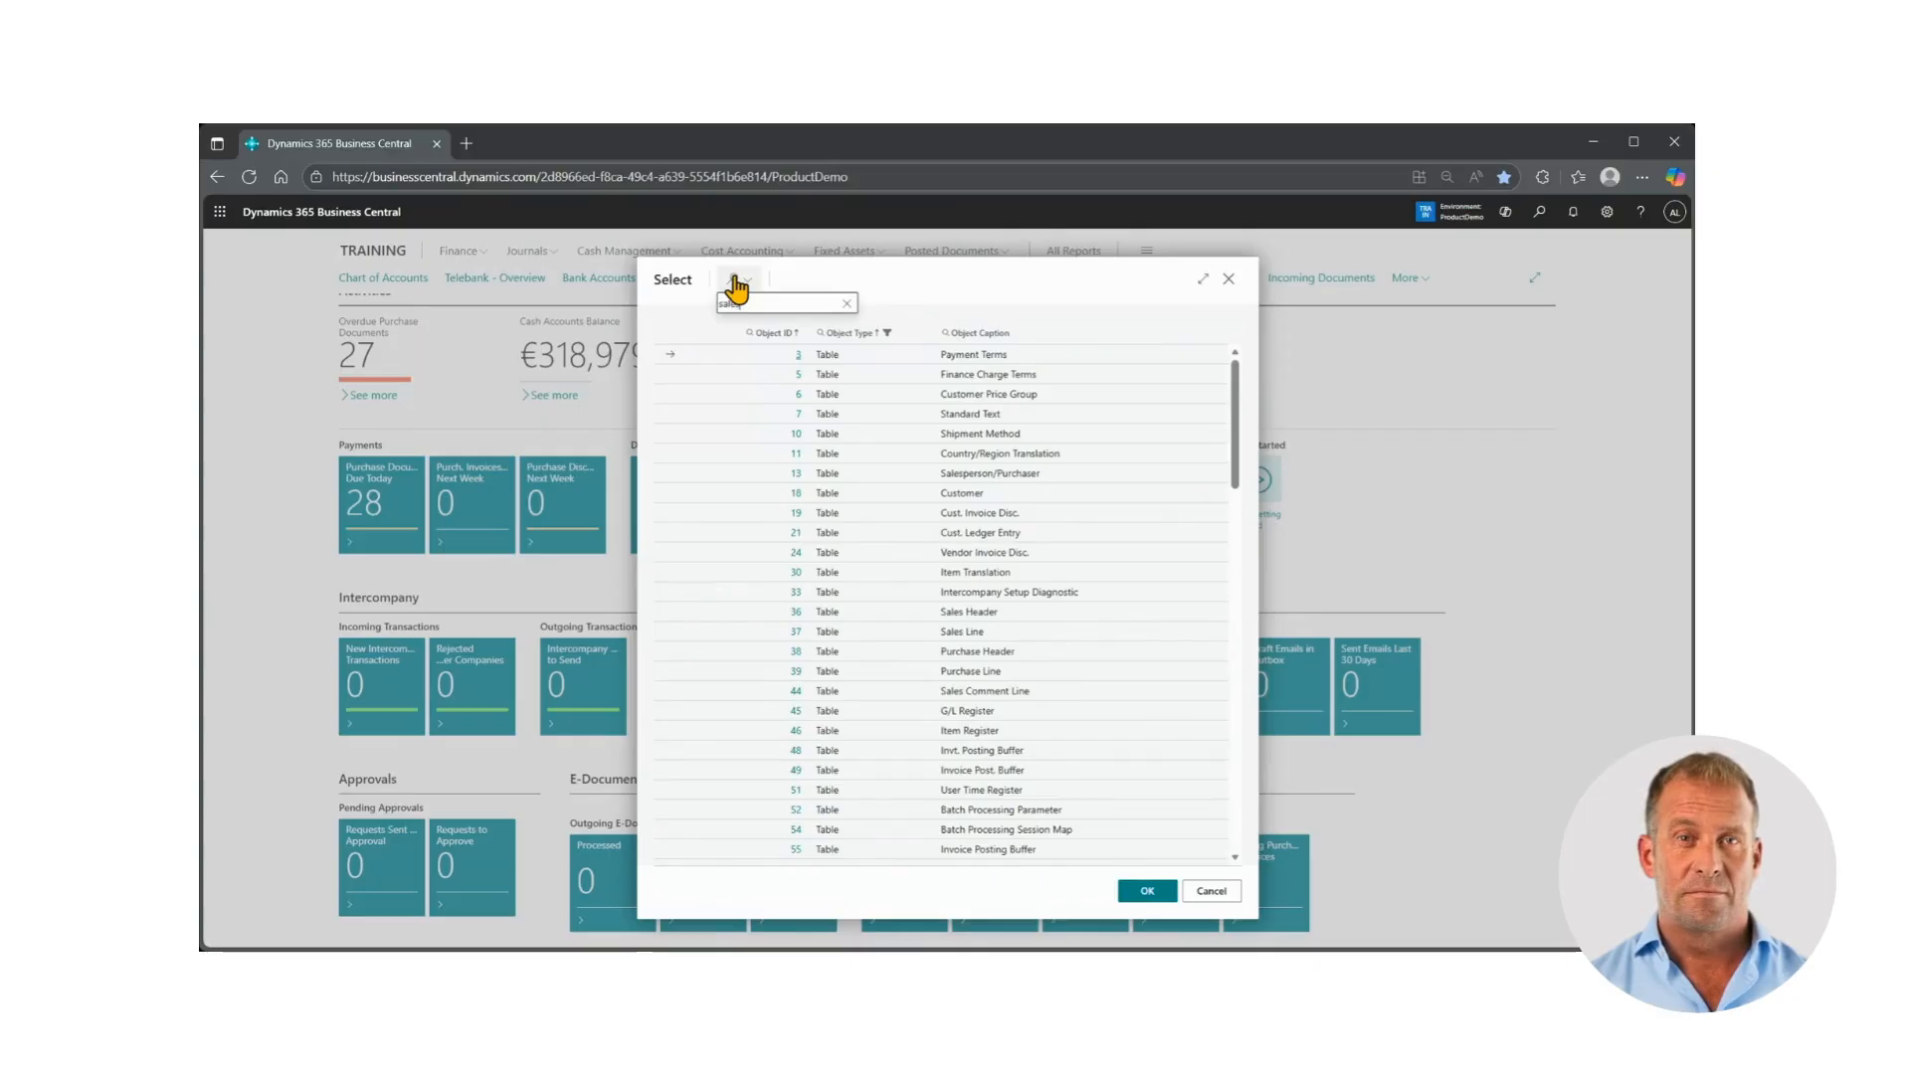
{"action": "left_click", "coordinate": [1000, 374]}
{"action": "left_click", "coordinate": [1147, 891]}
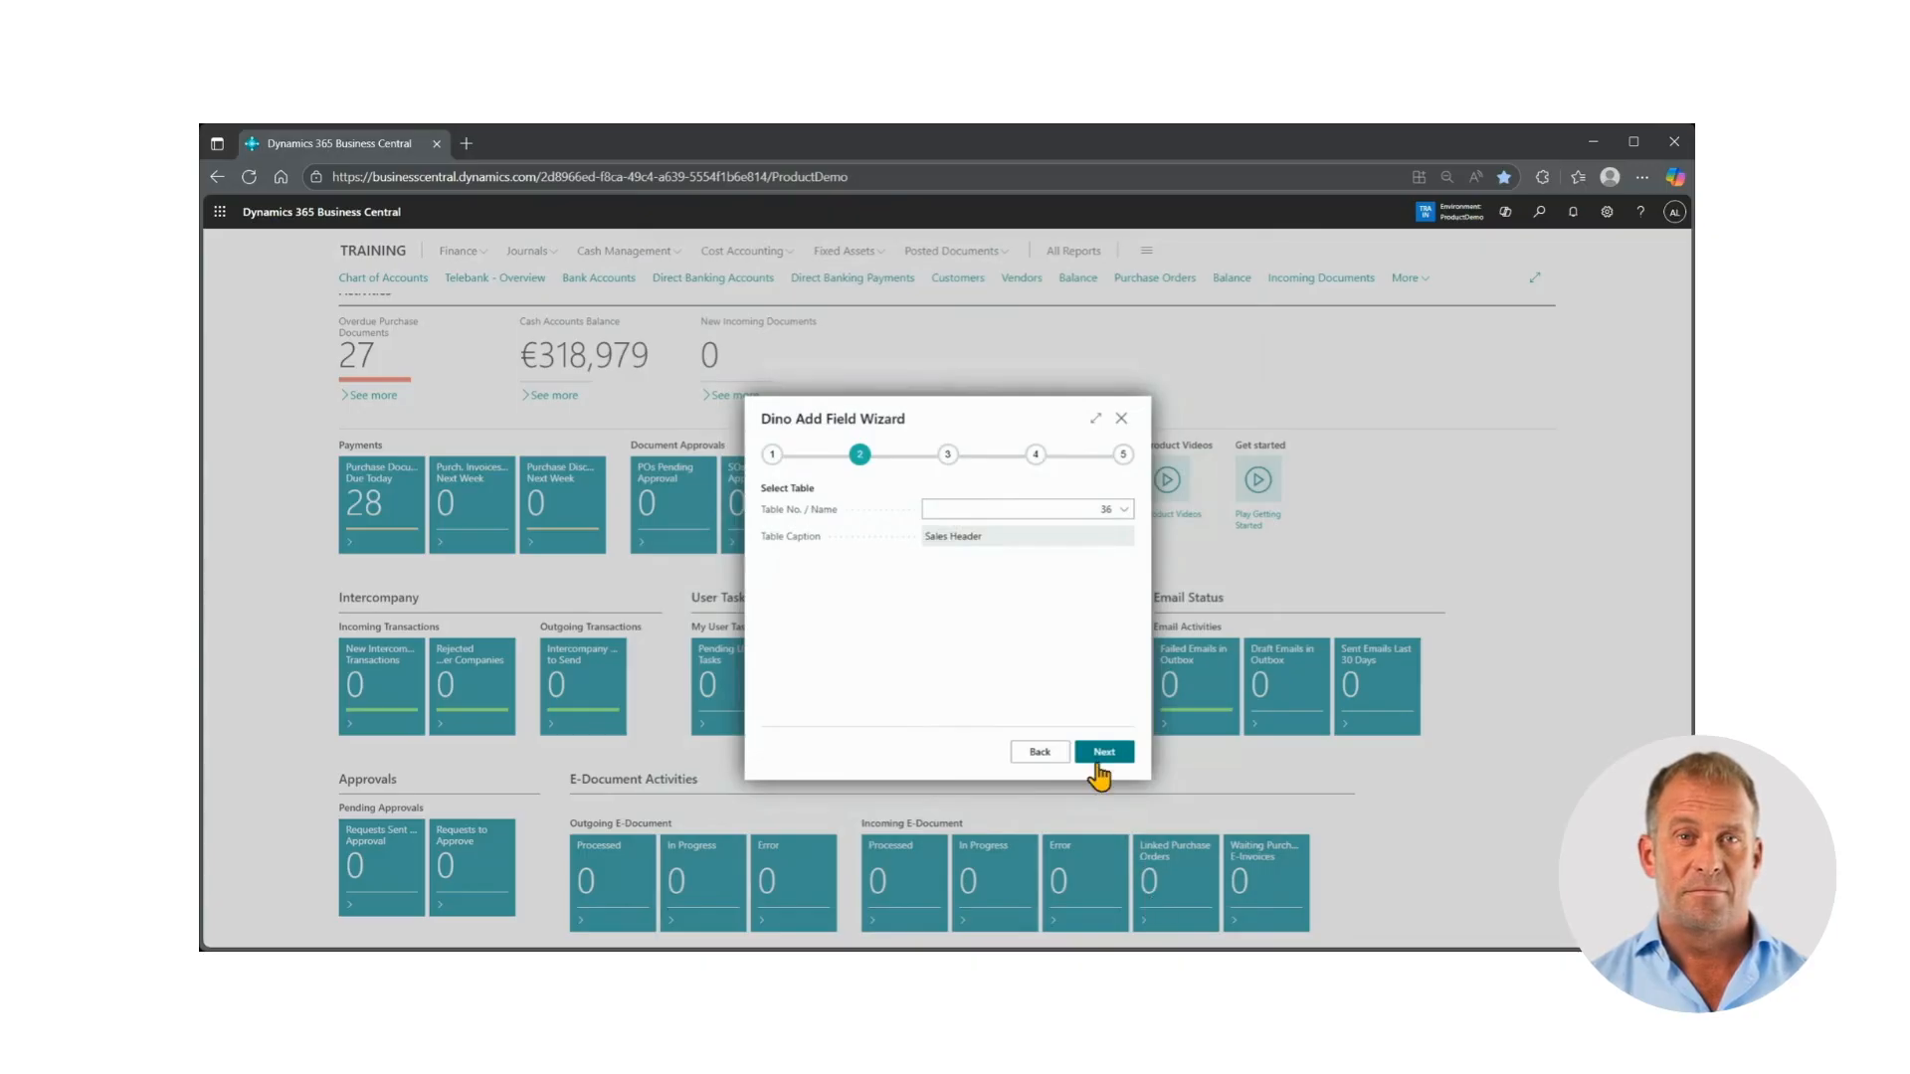
{"action": "left_click", "coordinate": [1101, 756]}
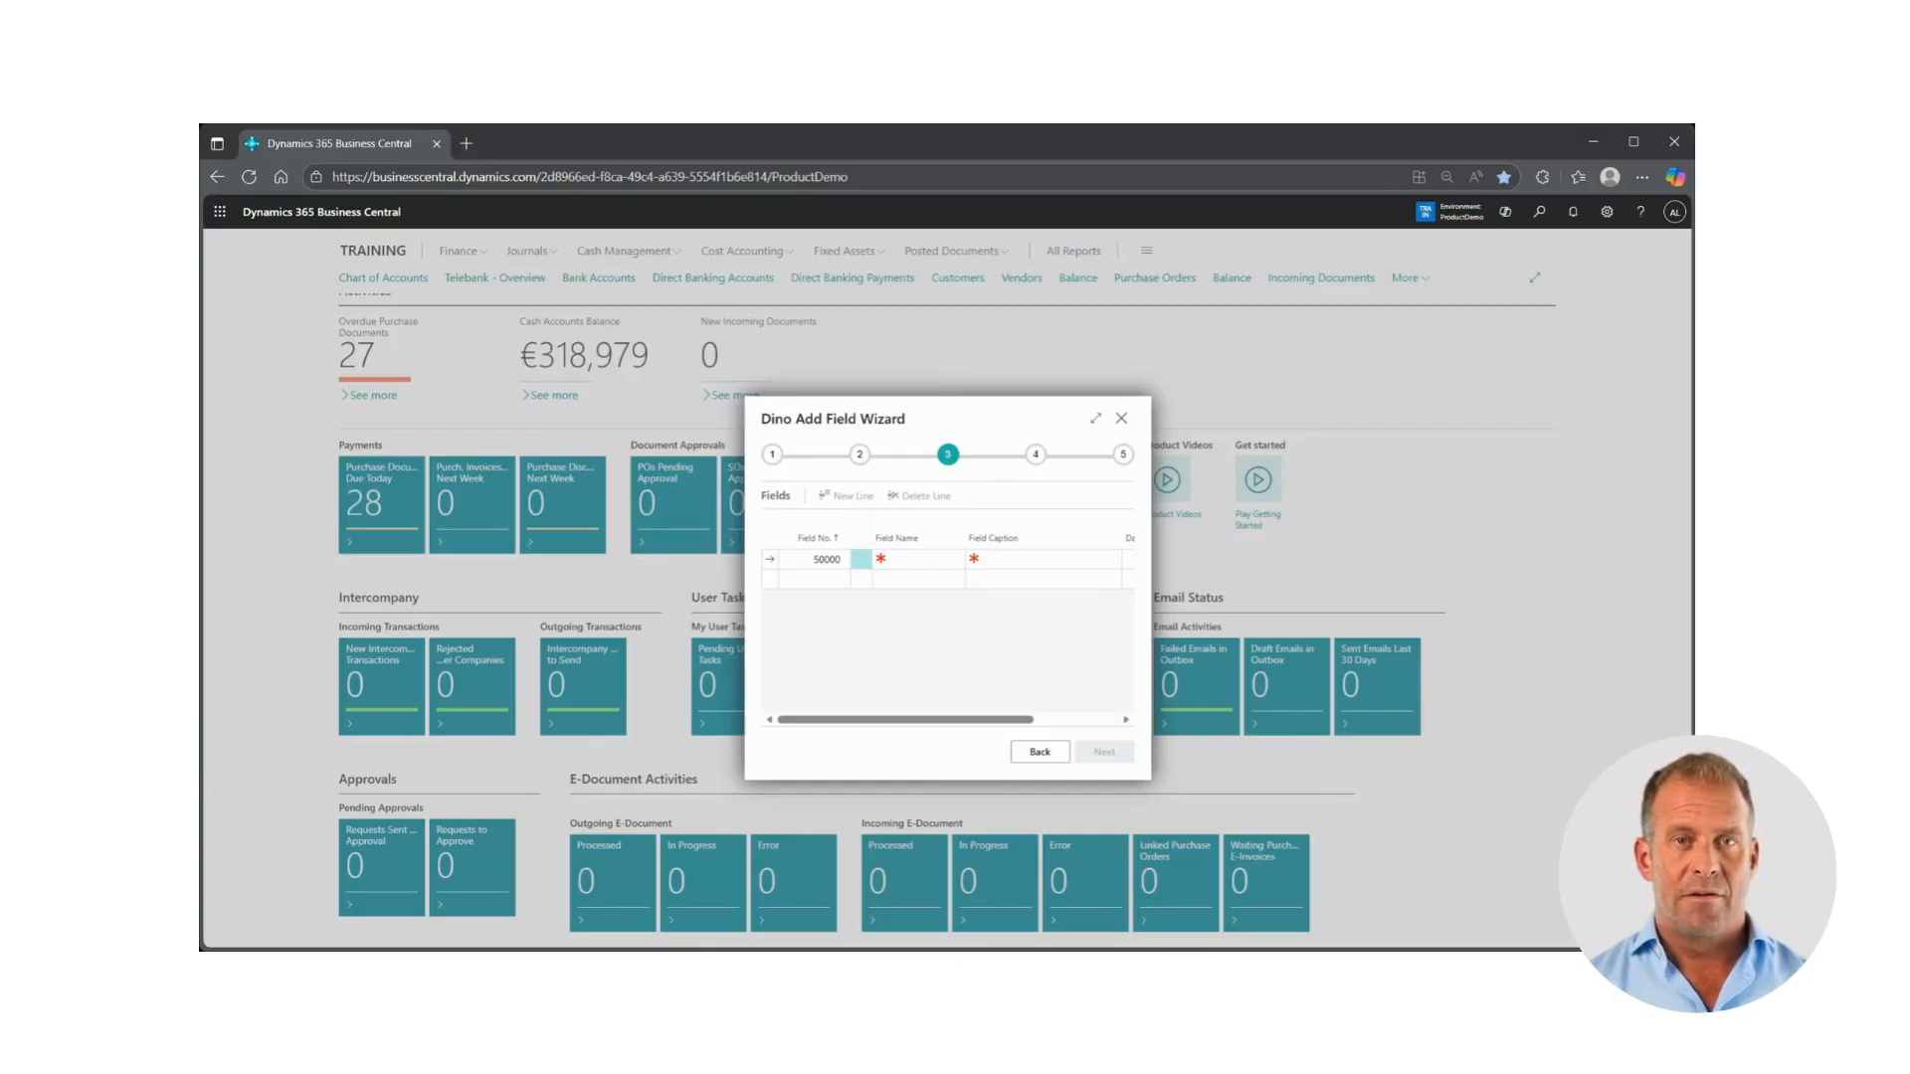
Define field 50000 with the name WebOrder and the data type Boolean, and continue to the page fields
{"action": "left_click", "coordinate": [895, 559]}
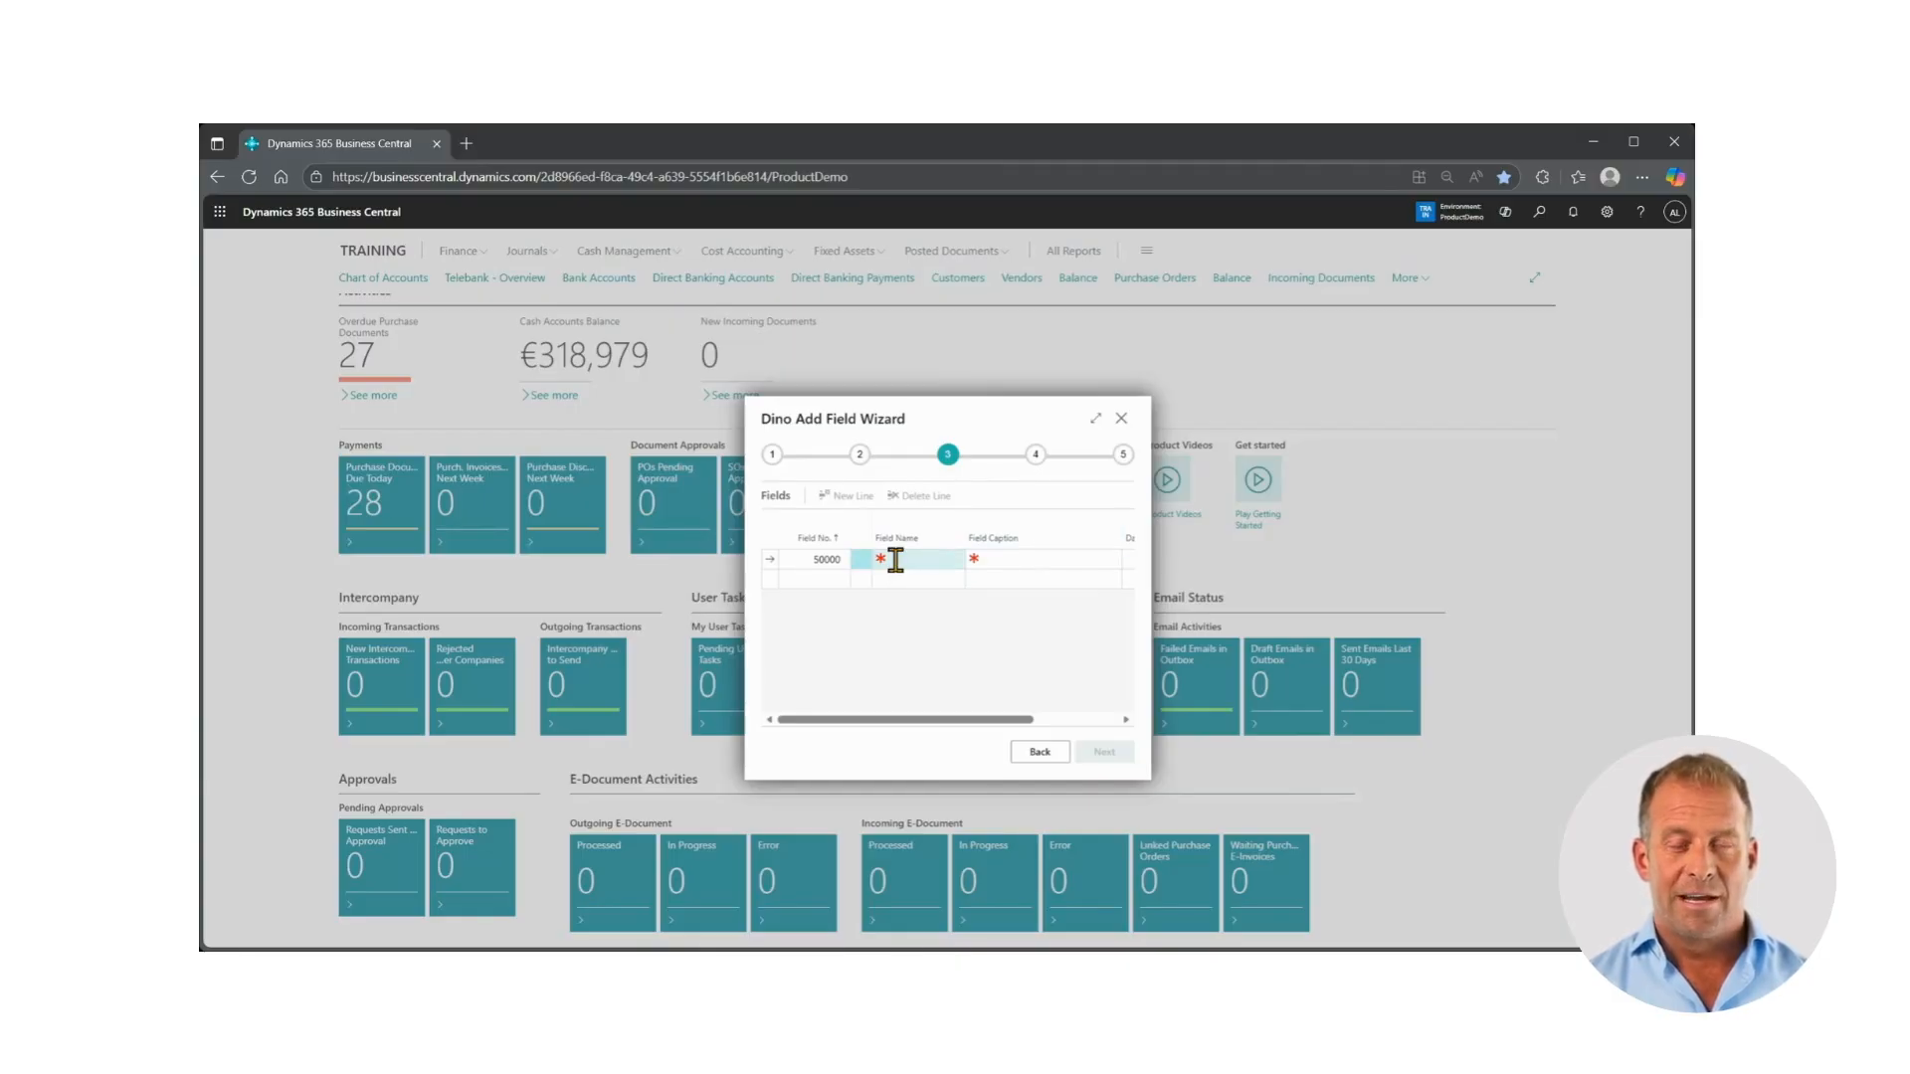
{"action": "type", "text": "WebCl"}
{"action": "type", "text": "der"}
{"action": "key", "text": "Tab"}
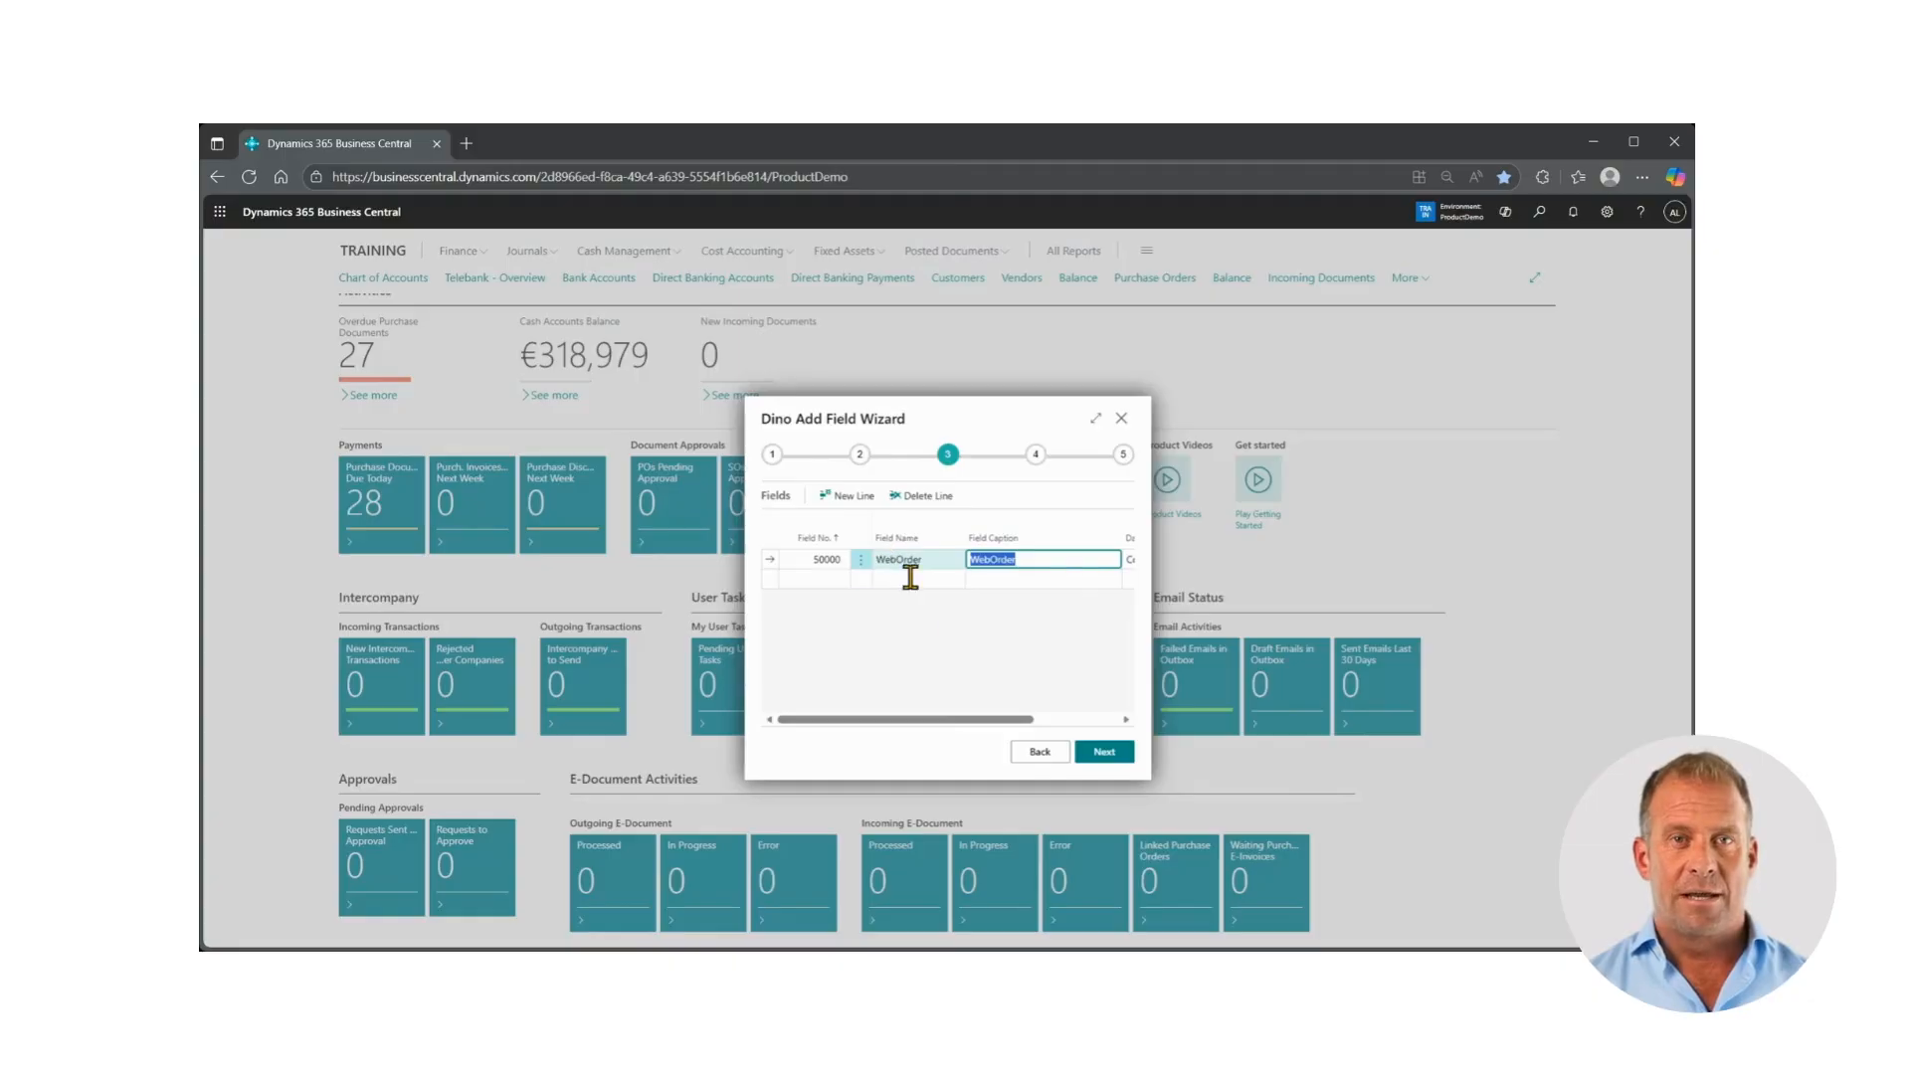
{"action": "left_click_drag", "start_coordinate": [994, 716], "coordinate": [1104, 746]}
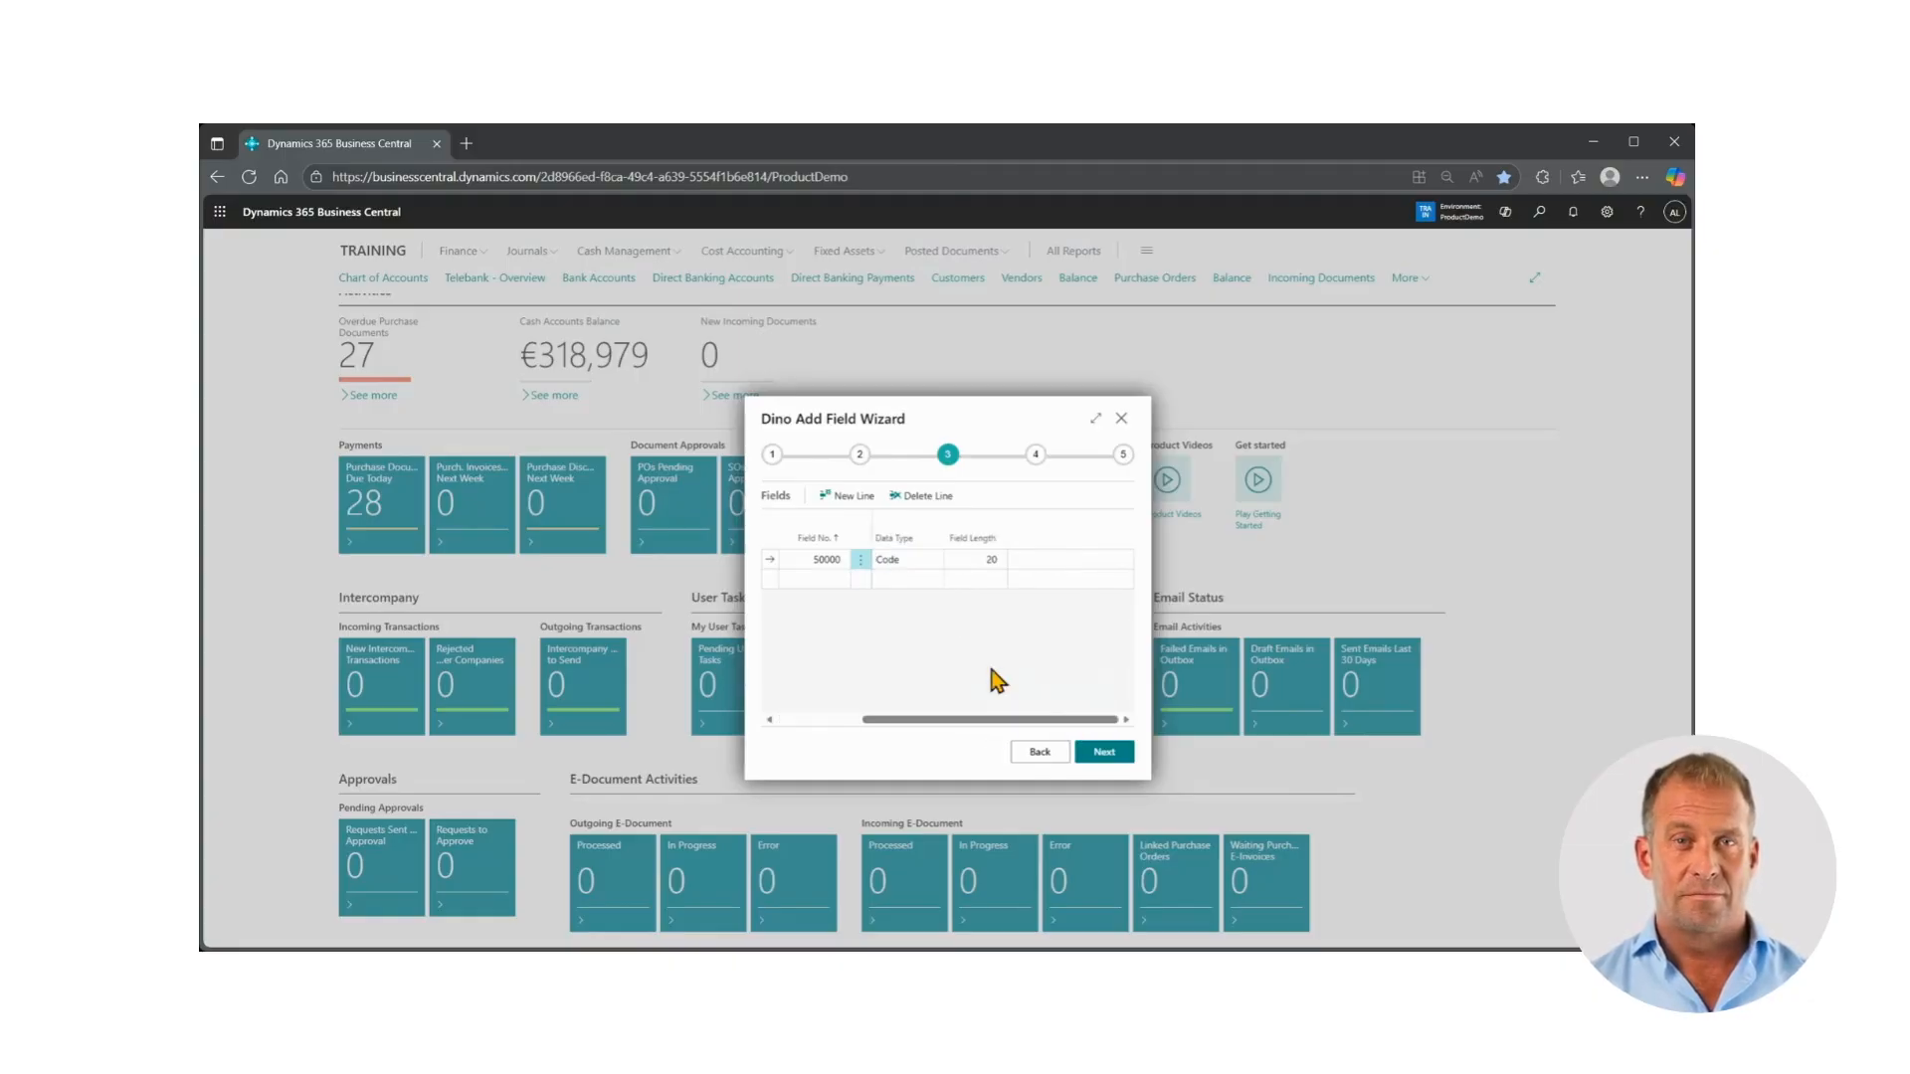
{"action": "left_click", "coordinate": [932, 563]}
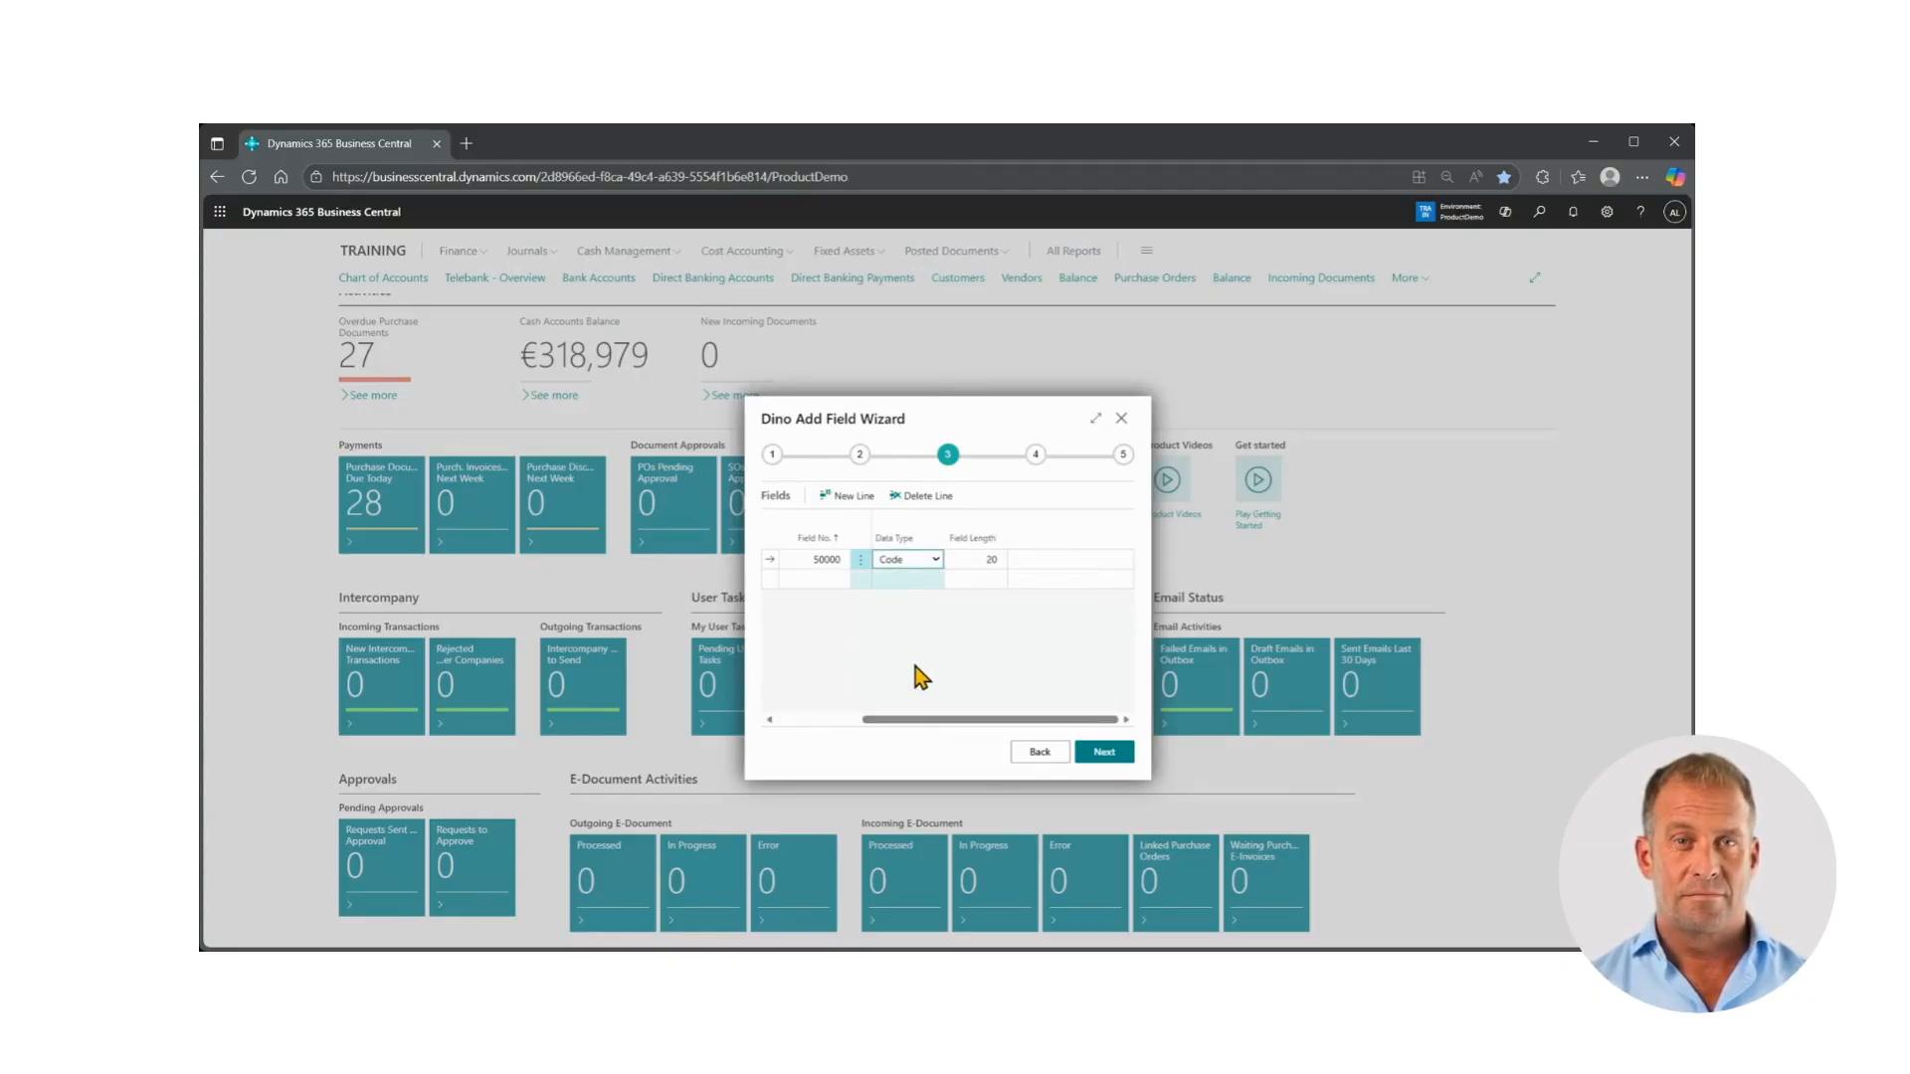
{"action": "left_click", "coordinate": [910, 732]}
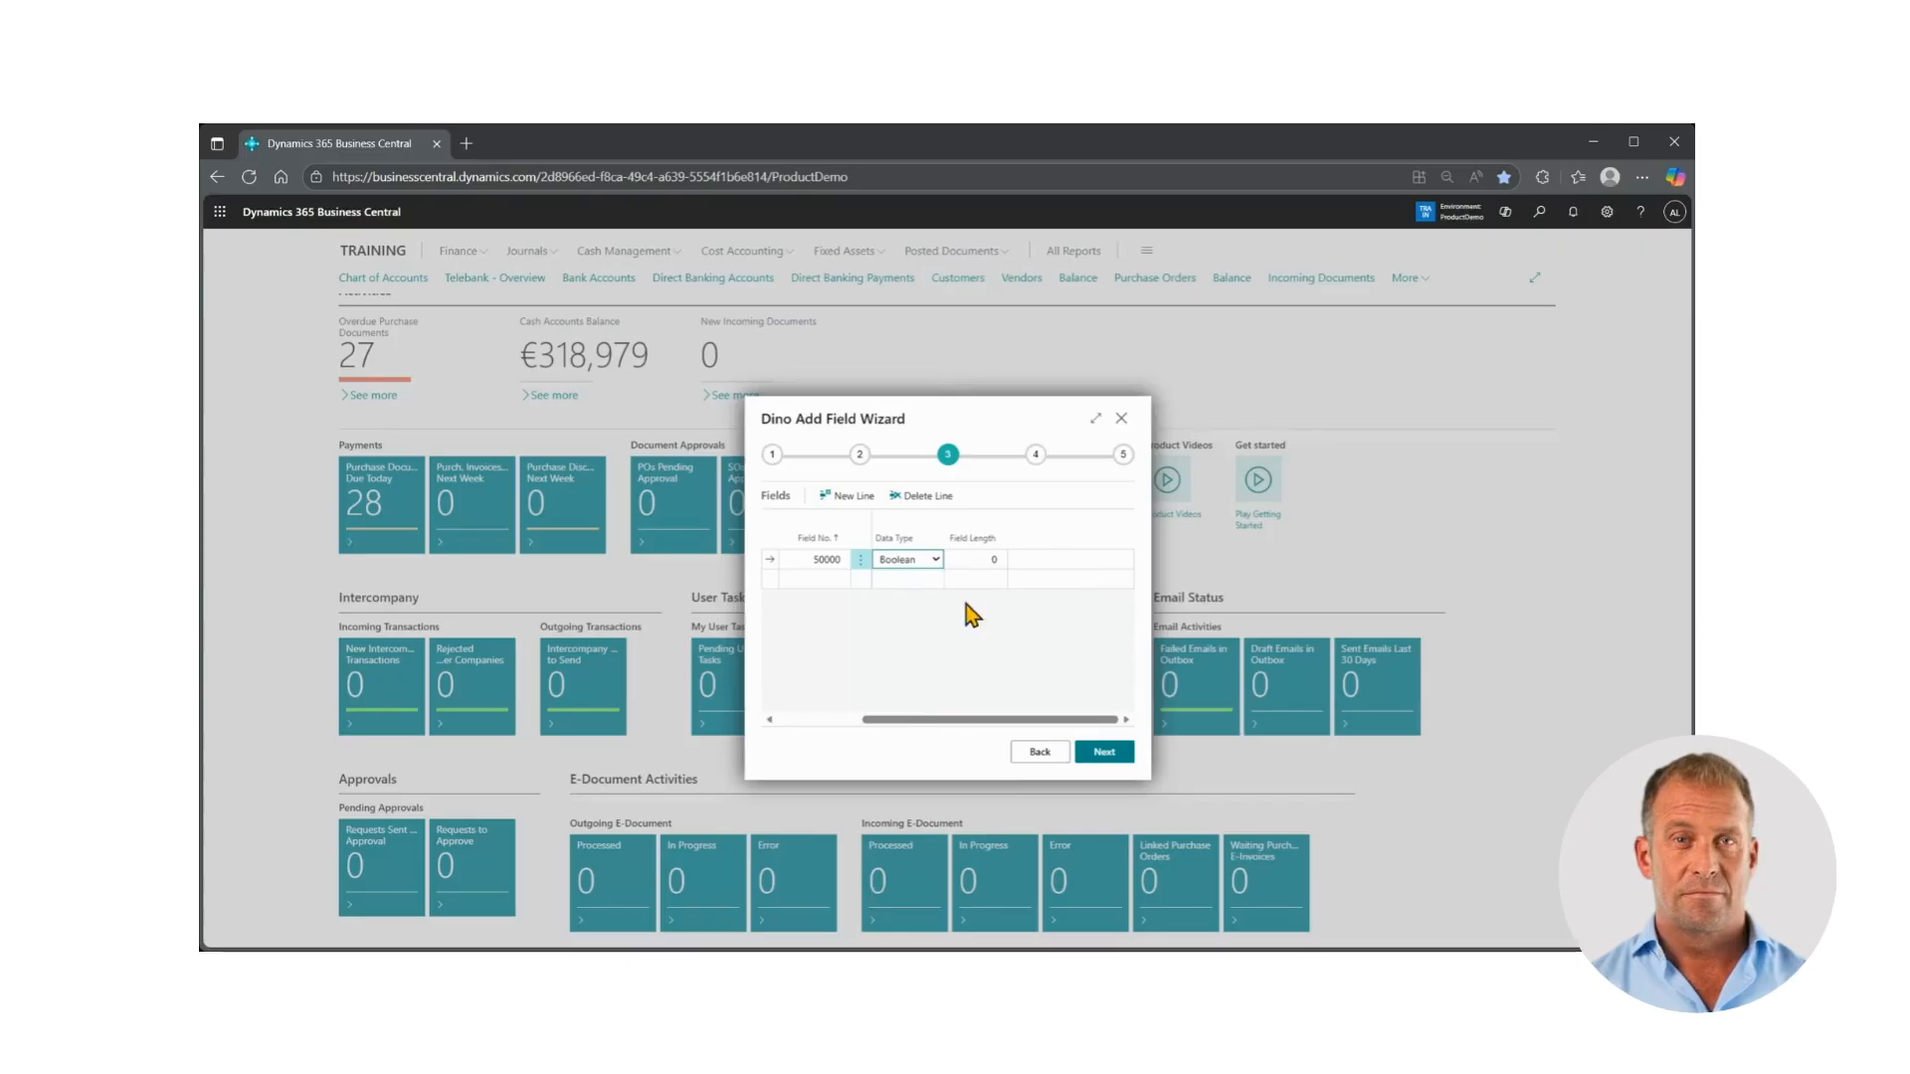
{"action": "left_click", "coordinate": [1104, 753]}
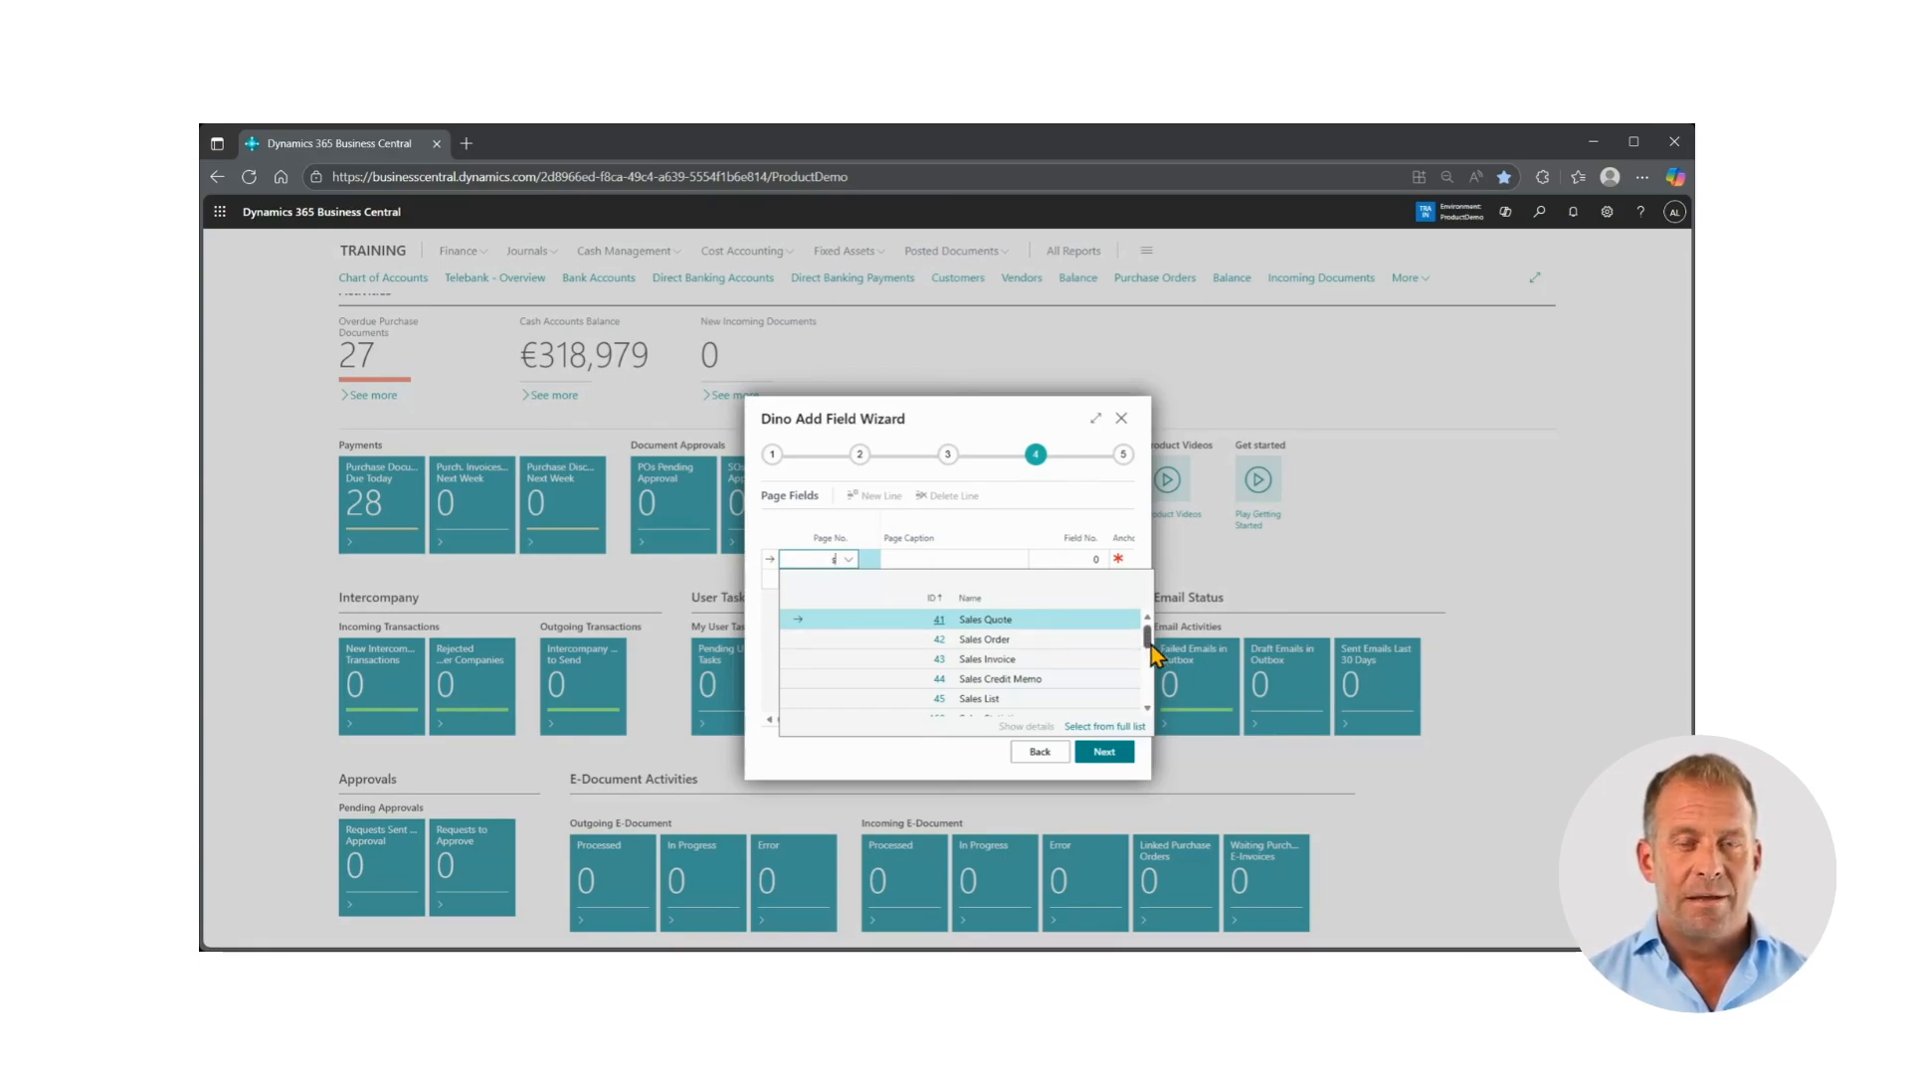
Add the Sales Order page (42) and the Sales Order List page (9305) as pages that show the new field
{"action": "mouse_move", "coordinate": [1150, 646]}
{"action": "left_mouse_down"}
{"action": "mouse_move", "coordinate": [1149, 702]}
{"action": "mouse_move", "coordinate": [1149, 640]}
{"action": "left_mouse_up"}
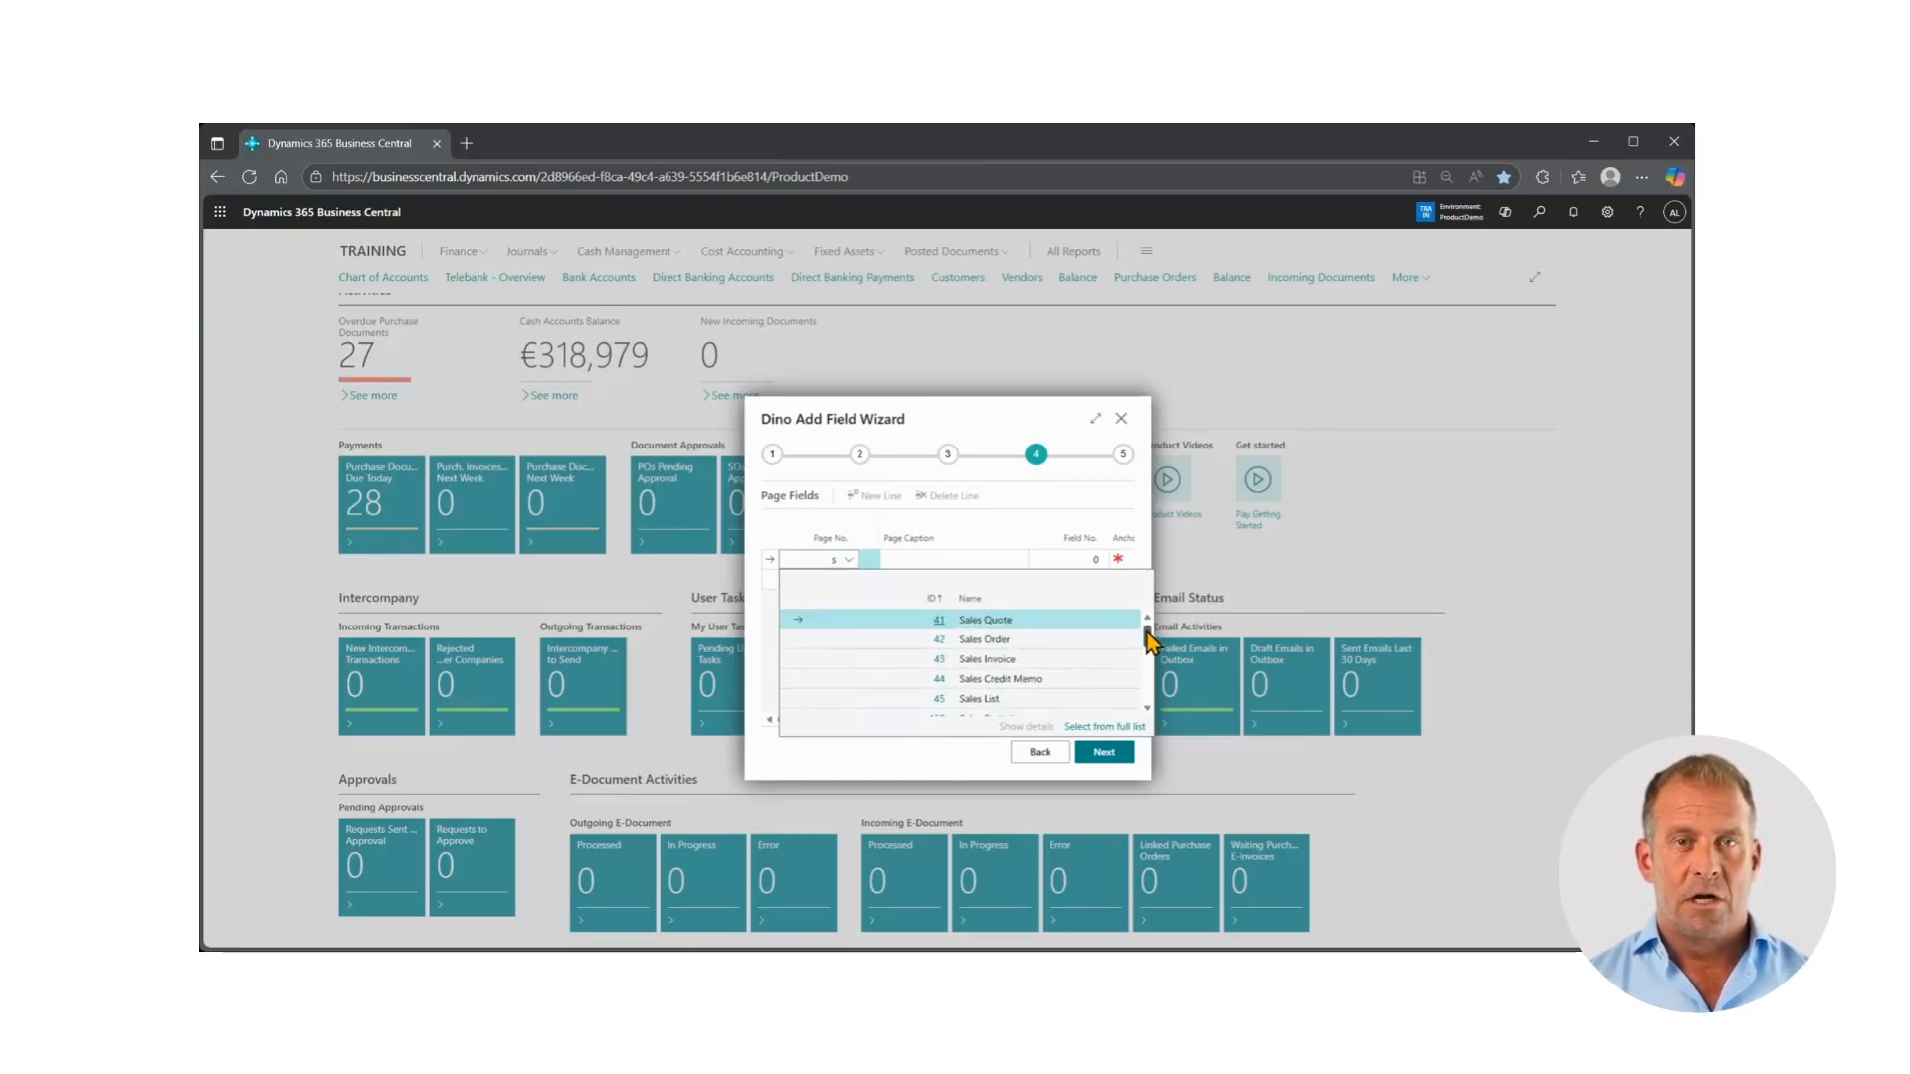
{"action": "left_click", "coordinate": [1025, 640]}
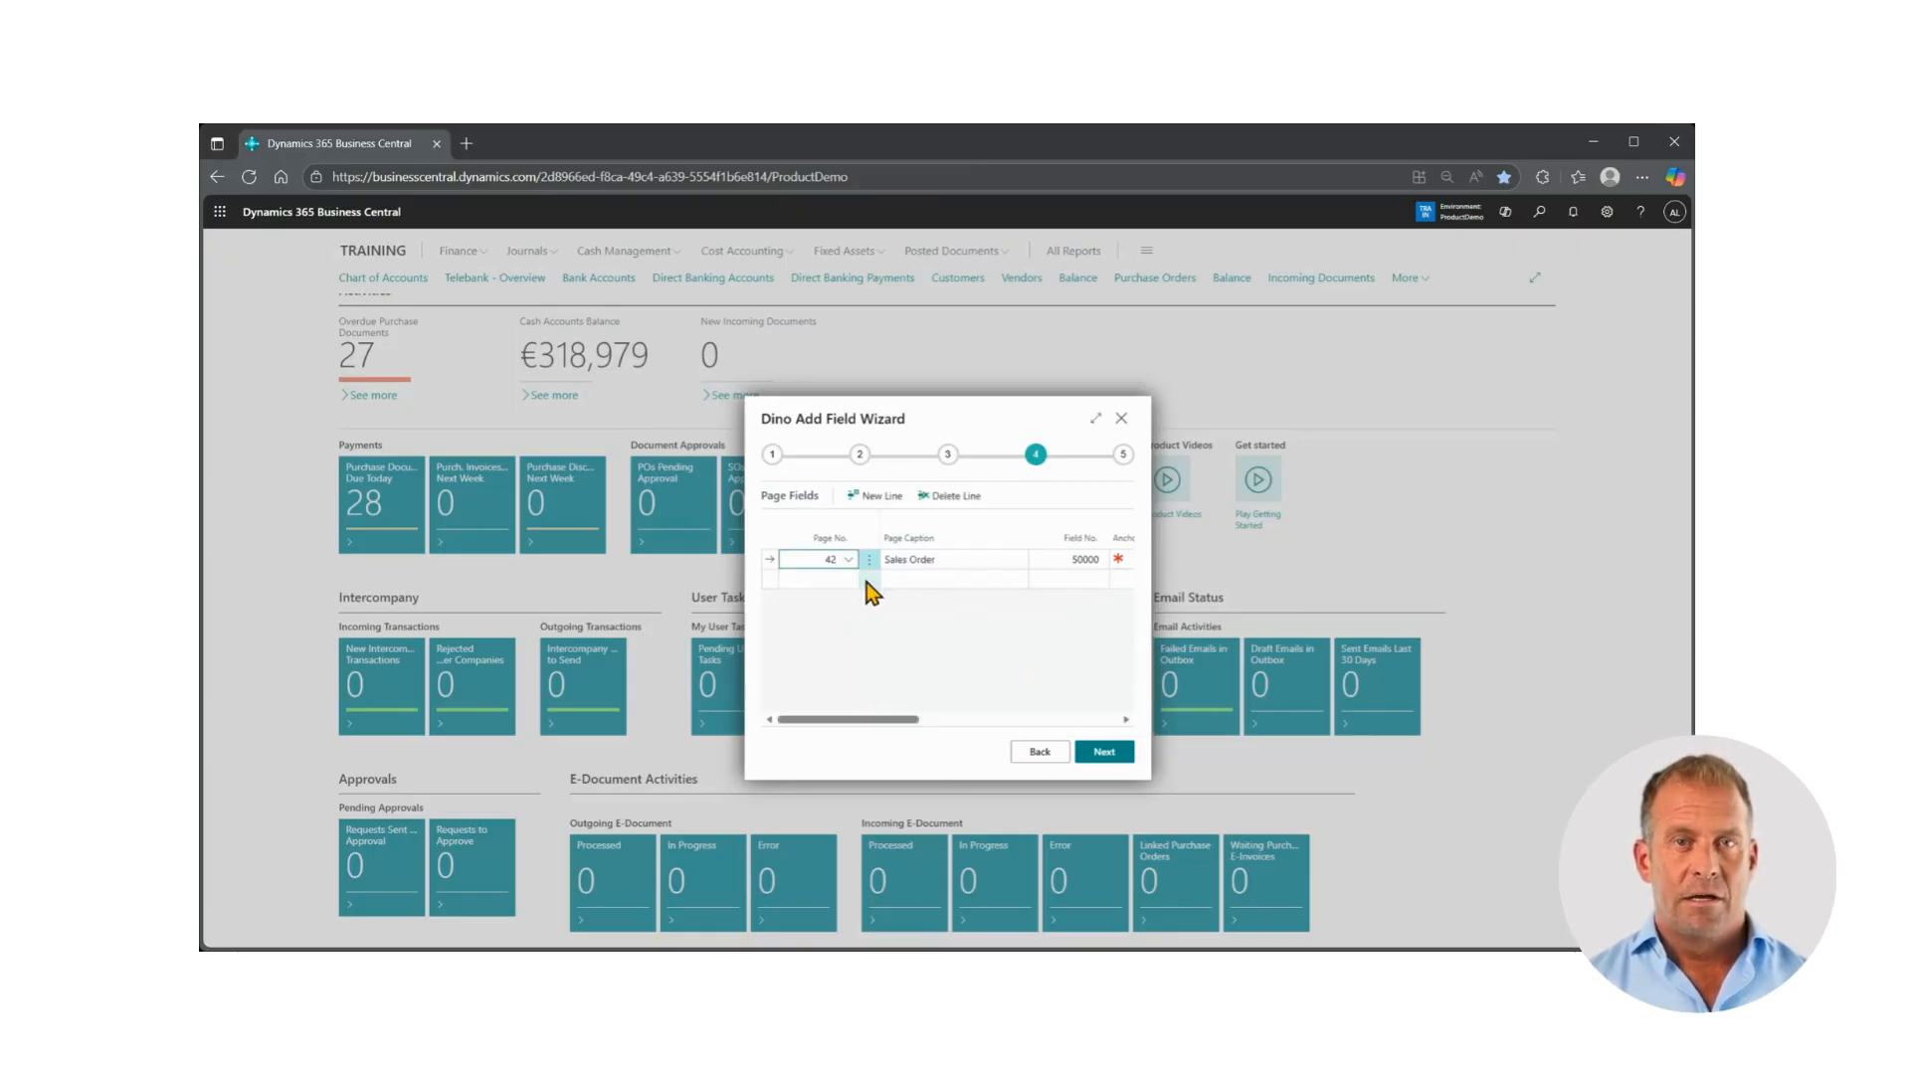
{"action": "left_click", "coordinate": [823, 580]}
{"action": "left_click", "coordinate": [848, 580]}
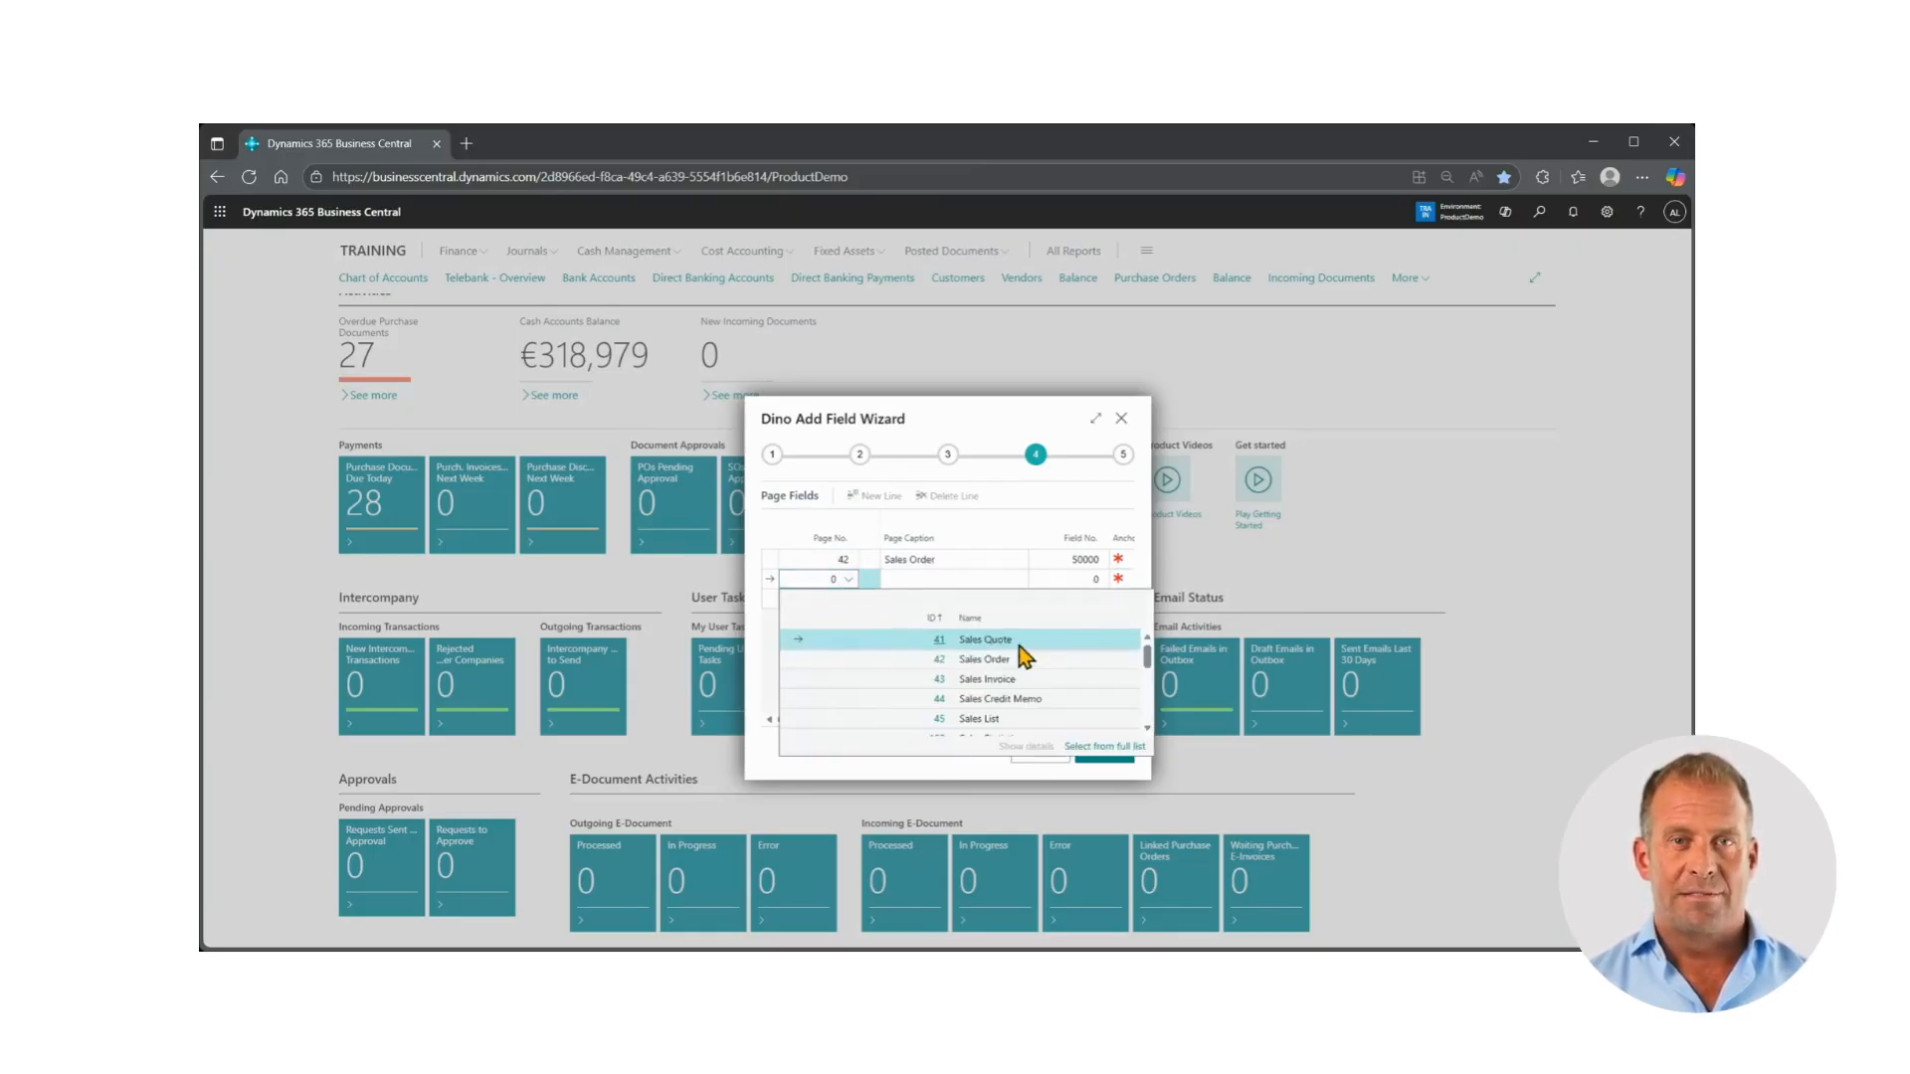
{"action": "scroll", "coordinate": [1059, 702], "scroll_direction": "down", "scroll_amount": 3}
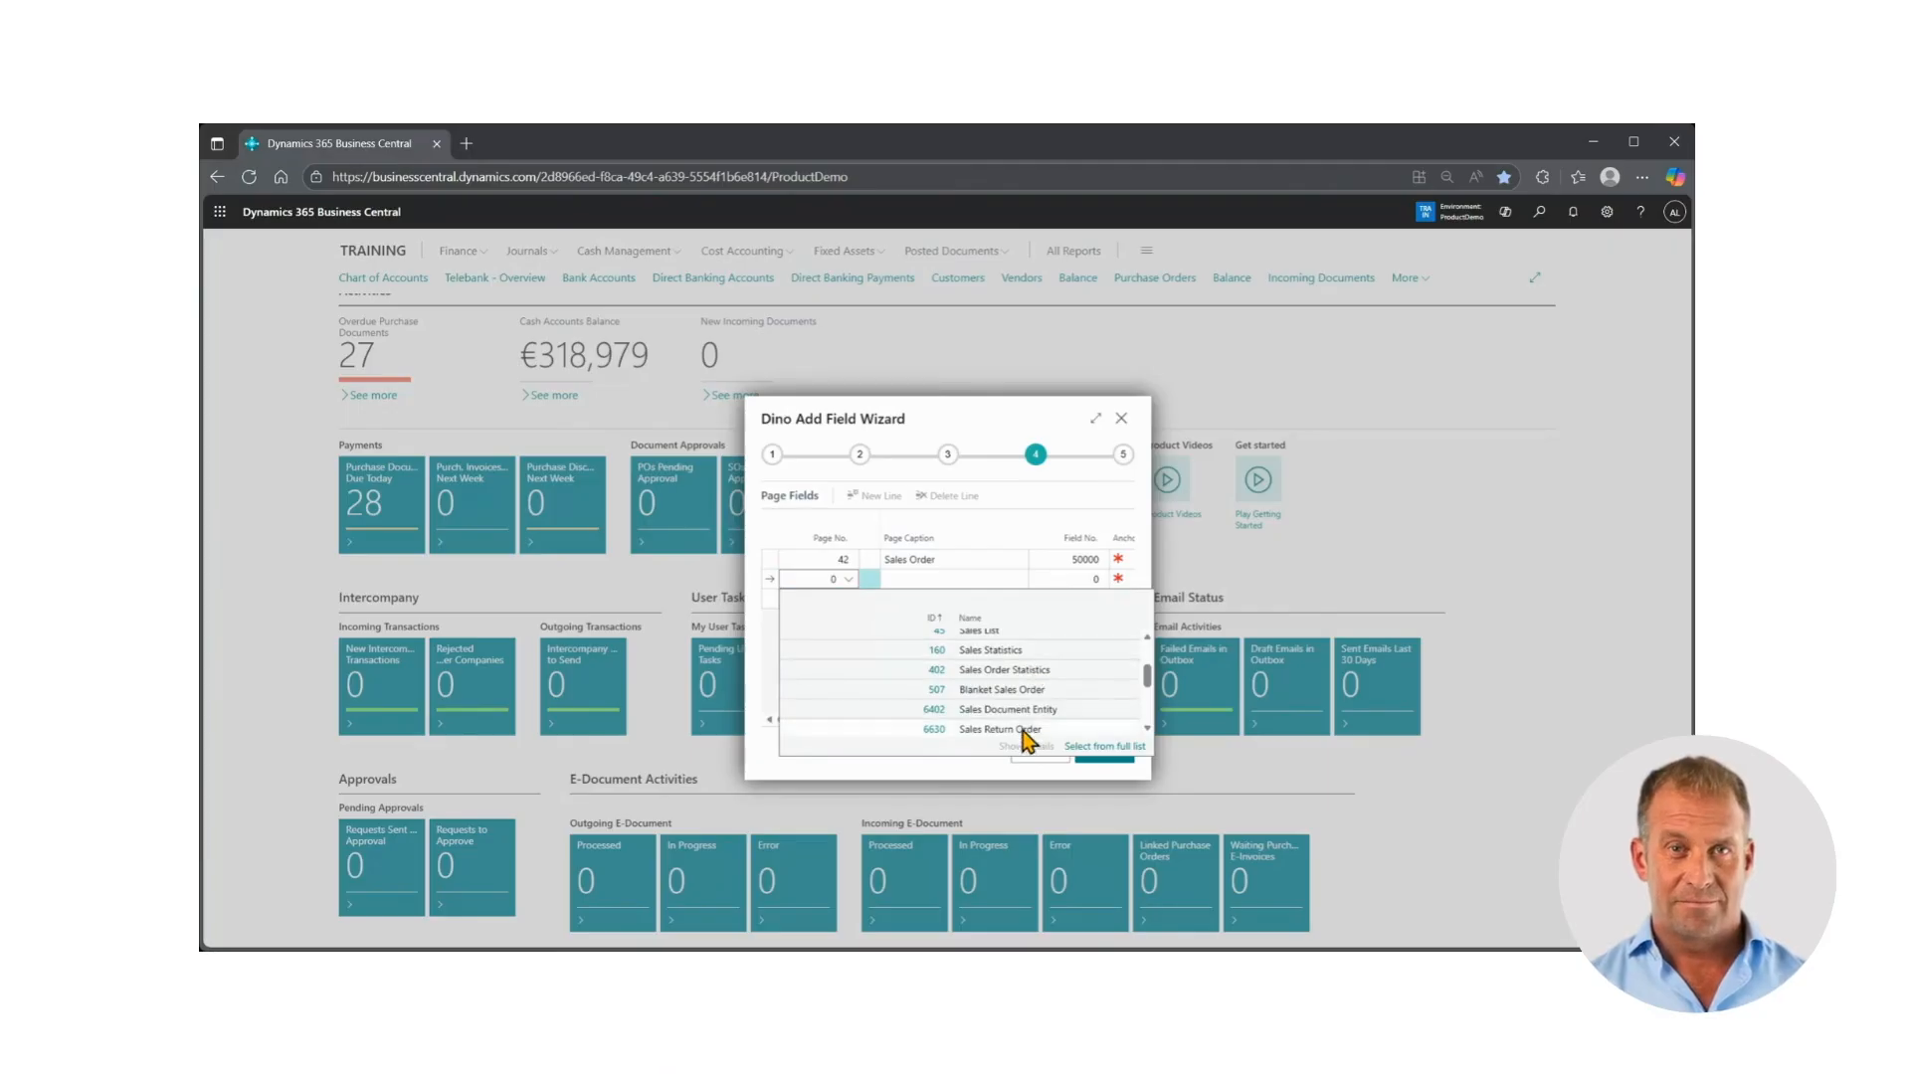
{"action": "scroll", "coordinate": [1026, 724], "scroll_direction": "down", "scroll_amount": 5}
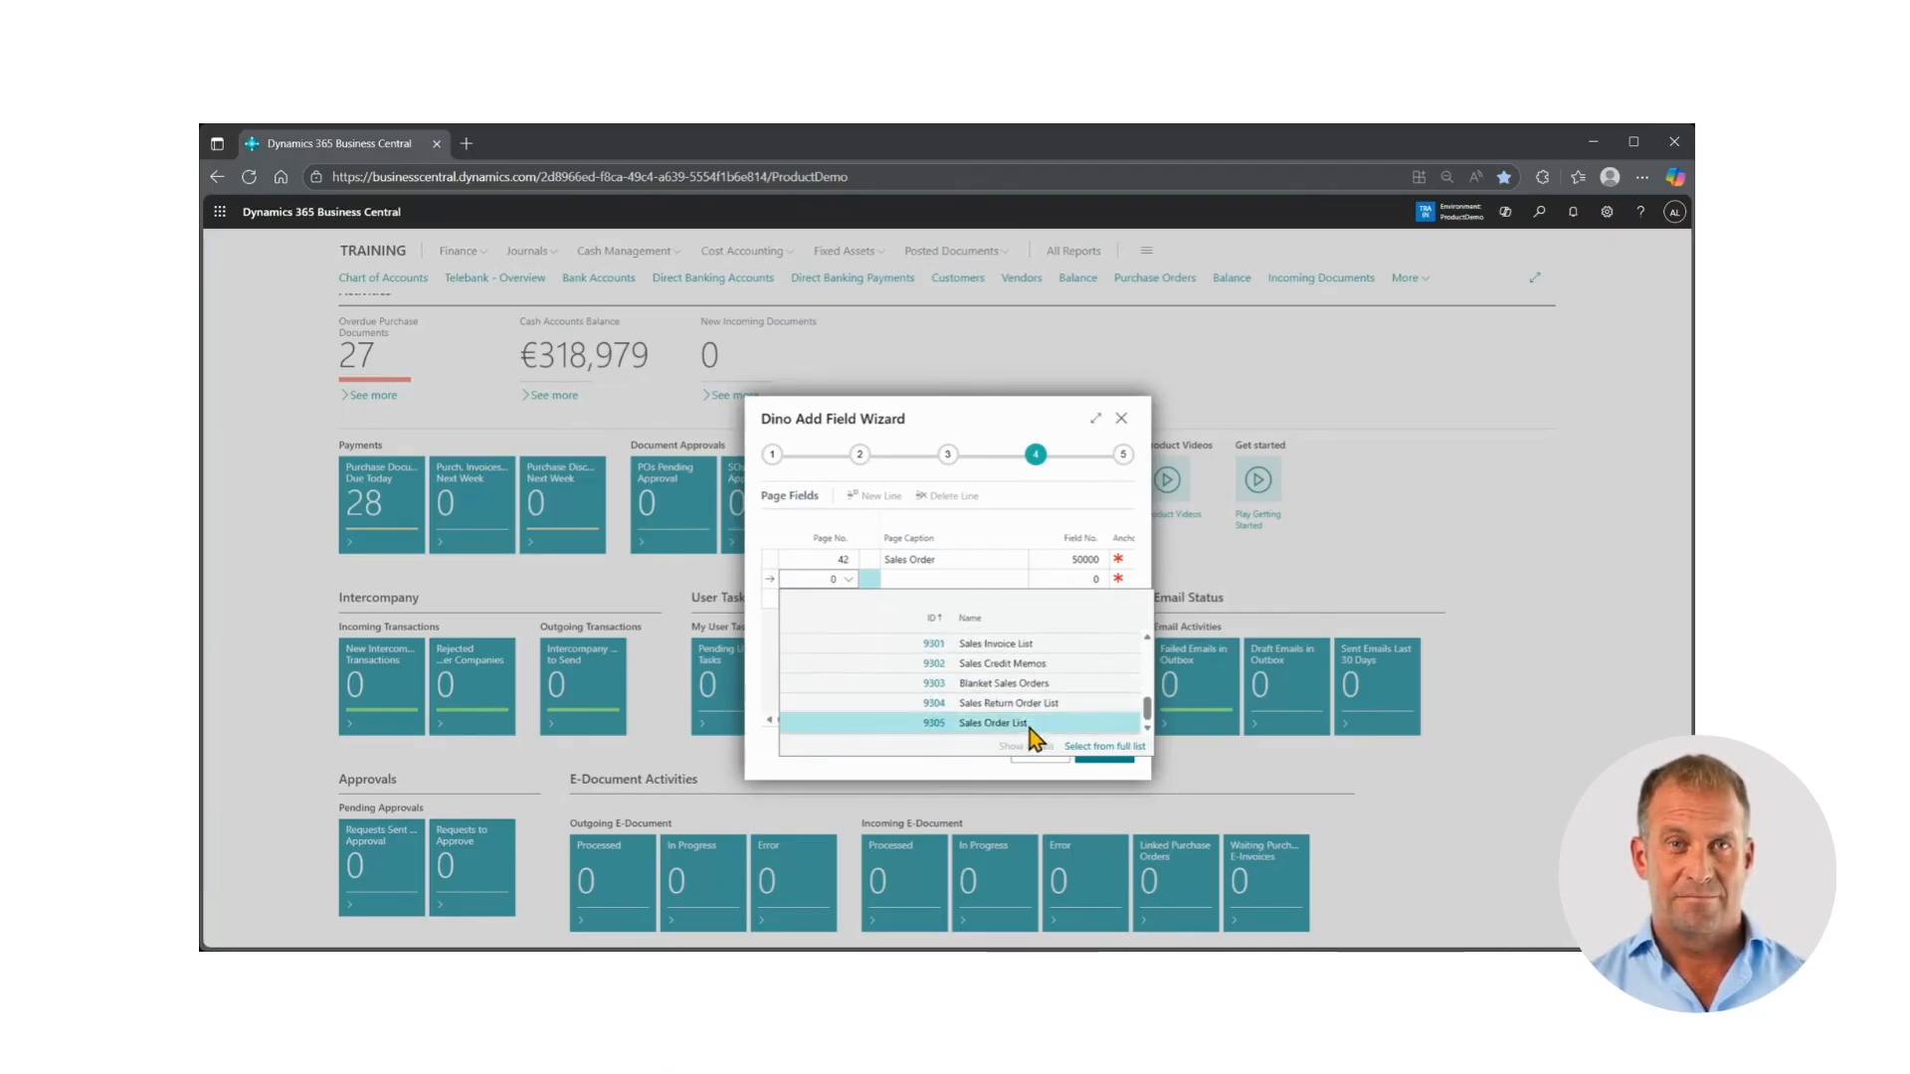
{"action": "left_click", "coordinate": [1027, 723]}
Set the Status control as the new field's anchor on the Sales Order page (42)
{"action": "left_click_drag", "start_coordinate": [886, 733], "coordinate": [957, 732]}
{"action": "left_click", "coordinate": [1034, 560]}
{"action": "left_click", "coordinate": [1116, 563]}
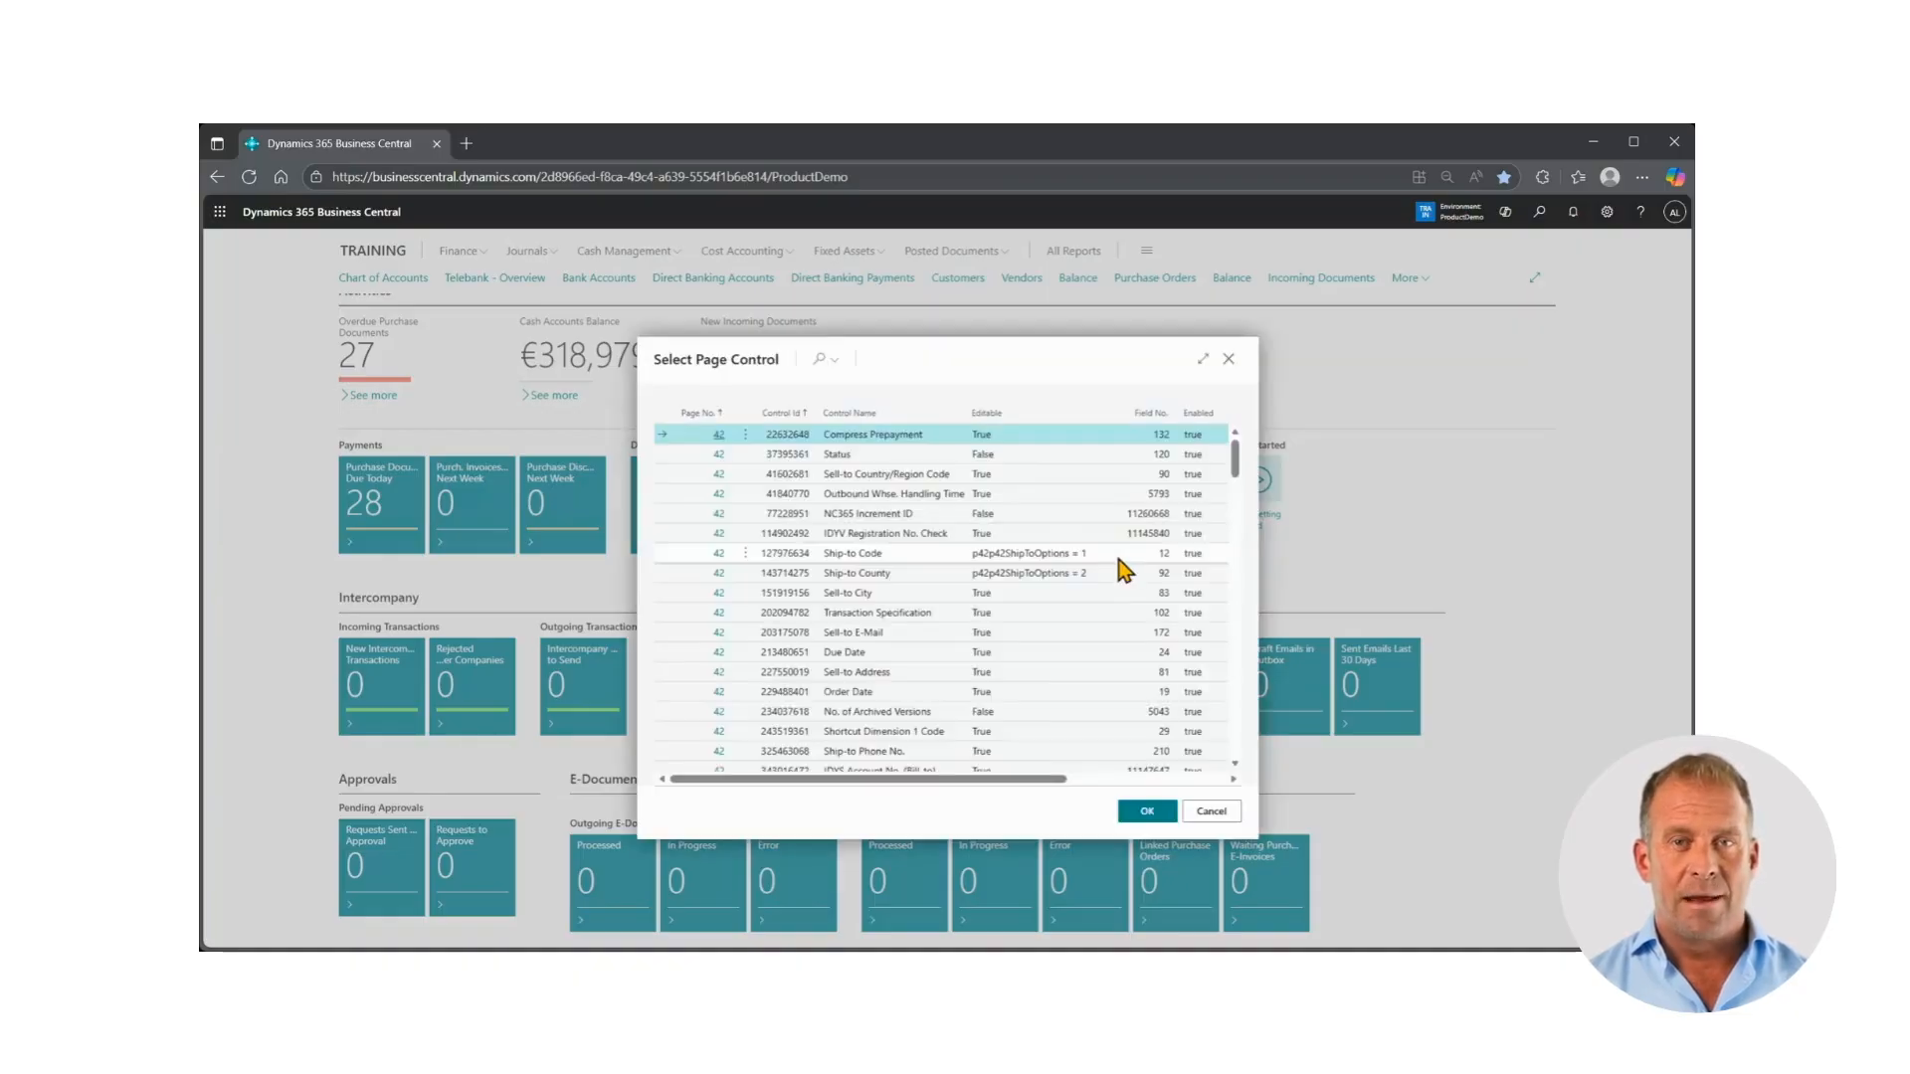
{"action": "left_click", "coordinate": [881, 456]}
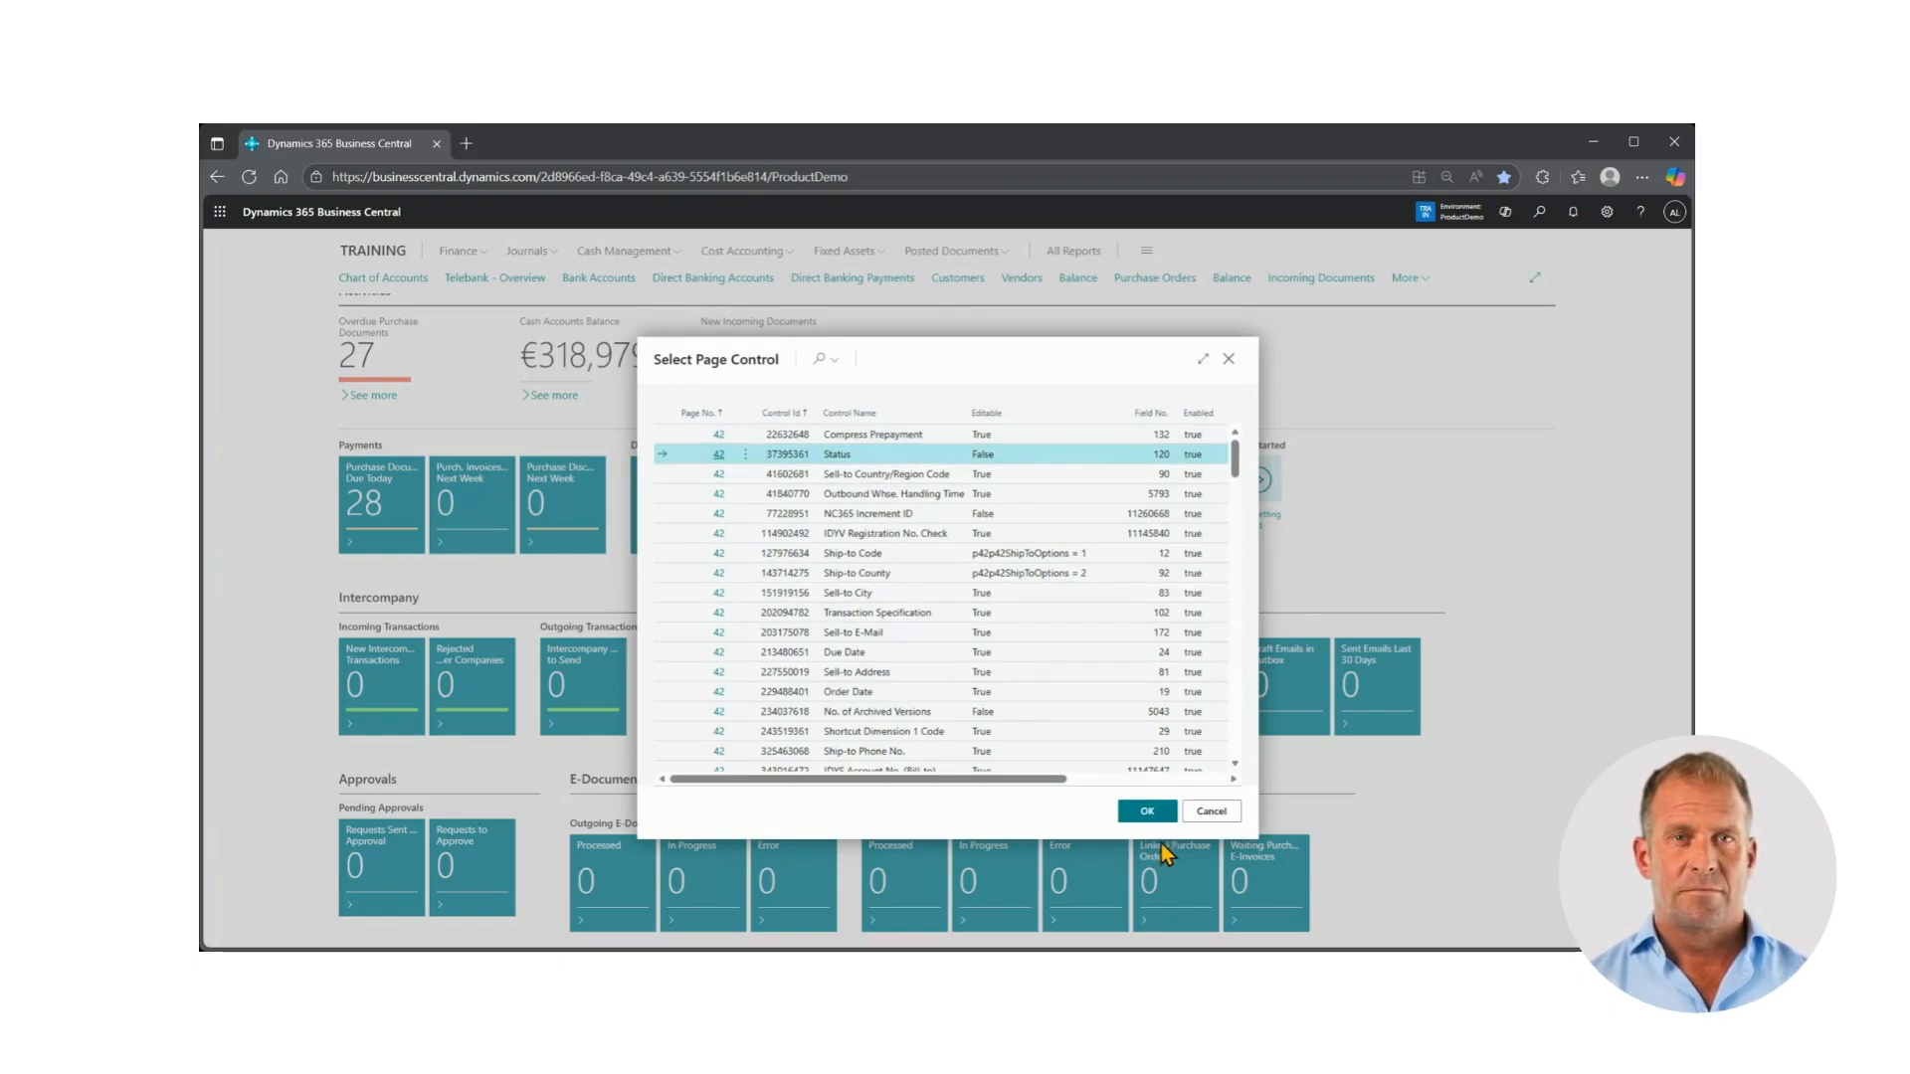
{"action": "left_click", "coordinate": [1144, 812]}
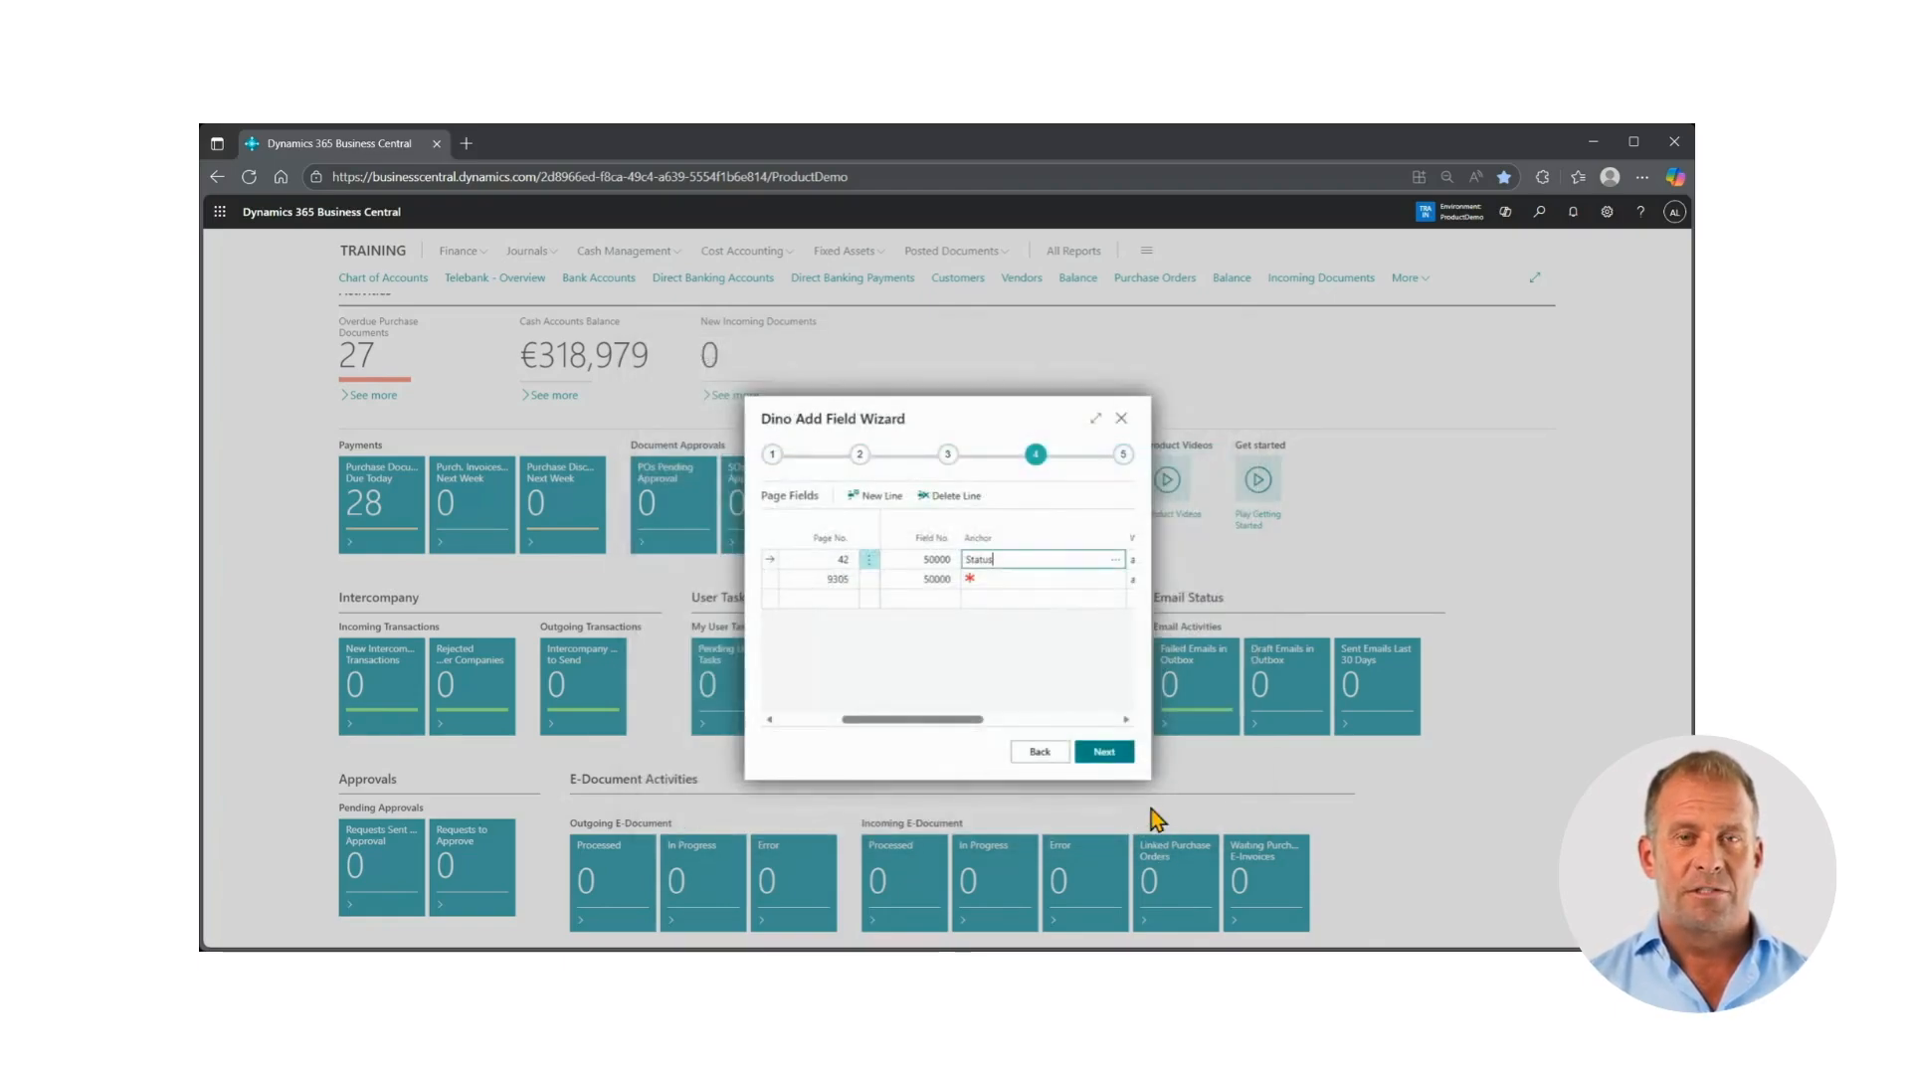
Set the Status control as the new field's anchor on the Sales Order List page (9305)
{"action": "left_click", "coordinate": [1062, 579]}
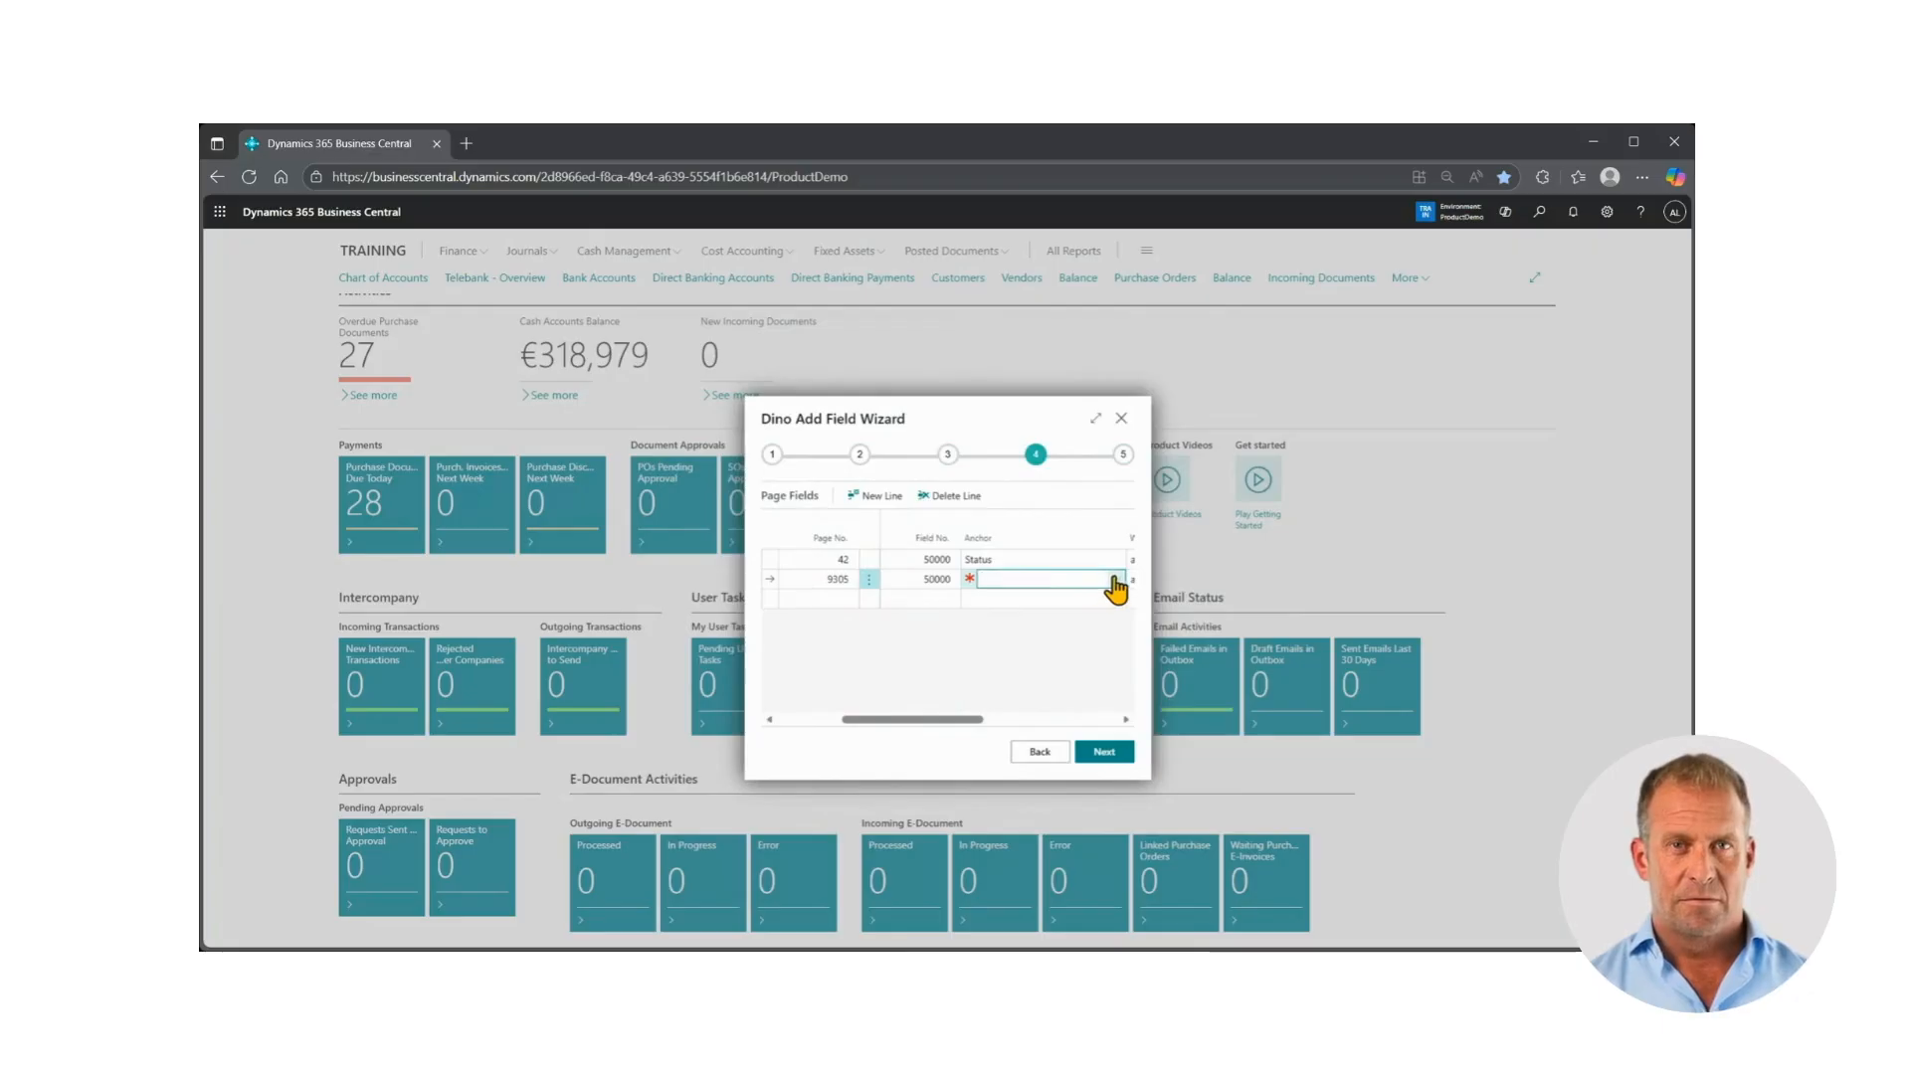
{"action": "left_click", "coordinate": [1115, 580]}
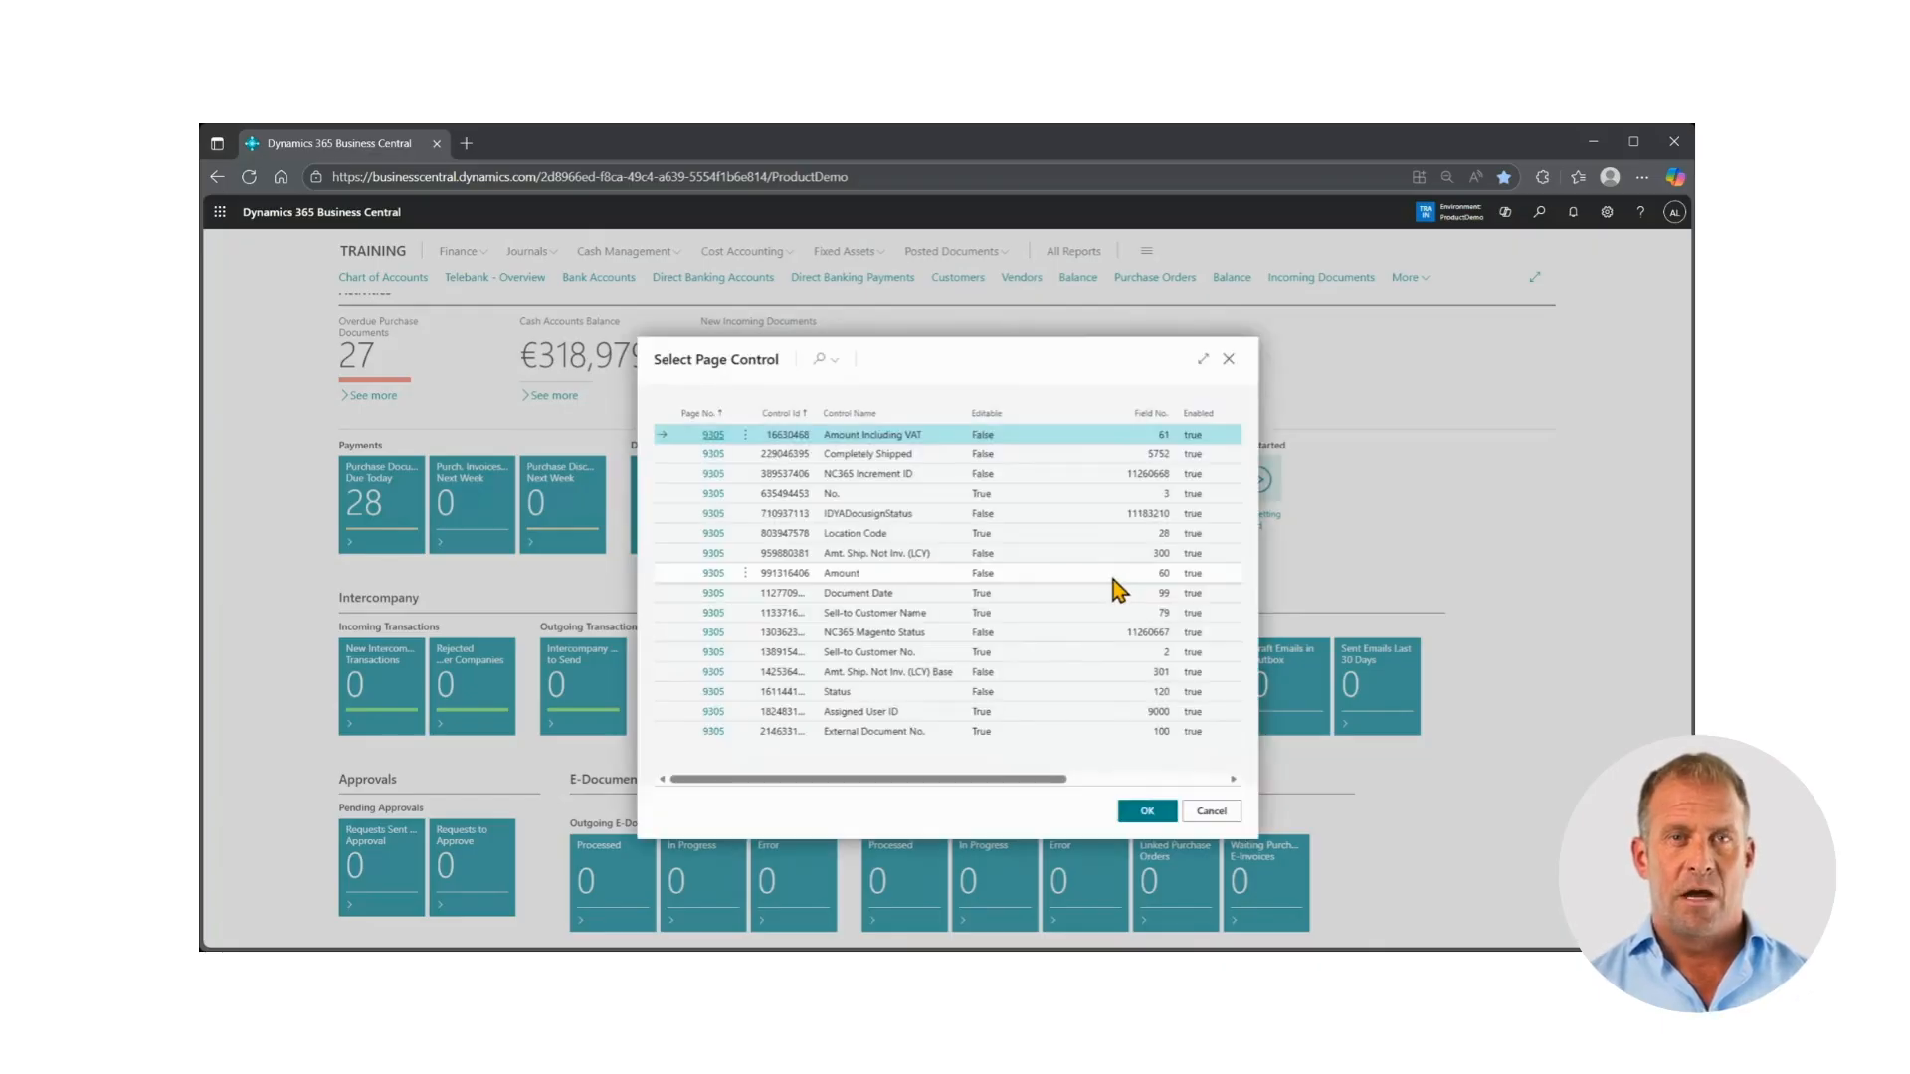
{"action": "left_click", "coordinate": [930, 693]}
{"action": "left_click", "coordinate": [1144, 811]}
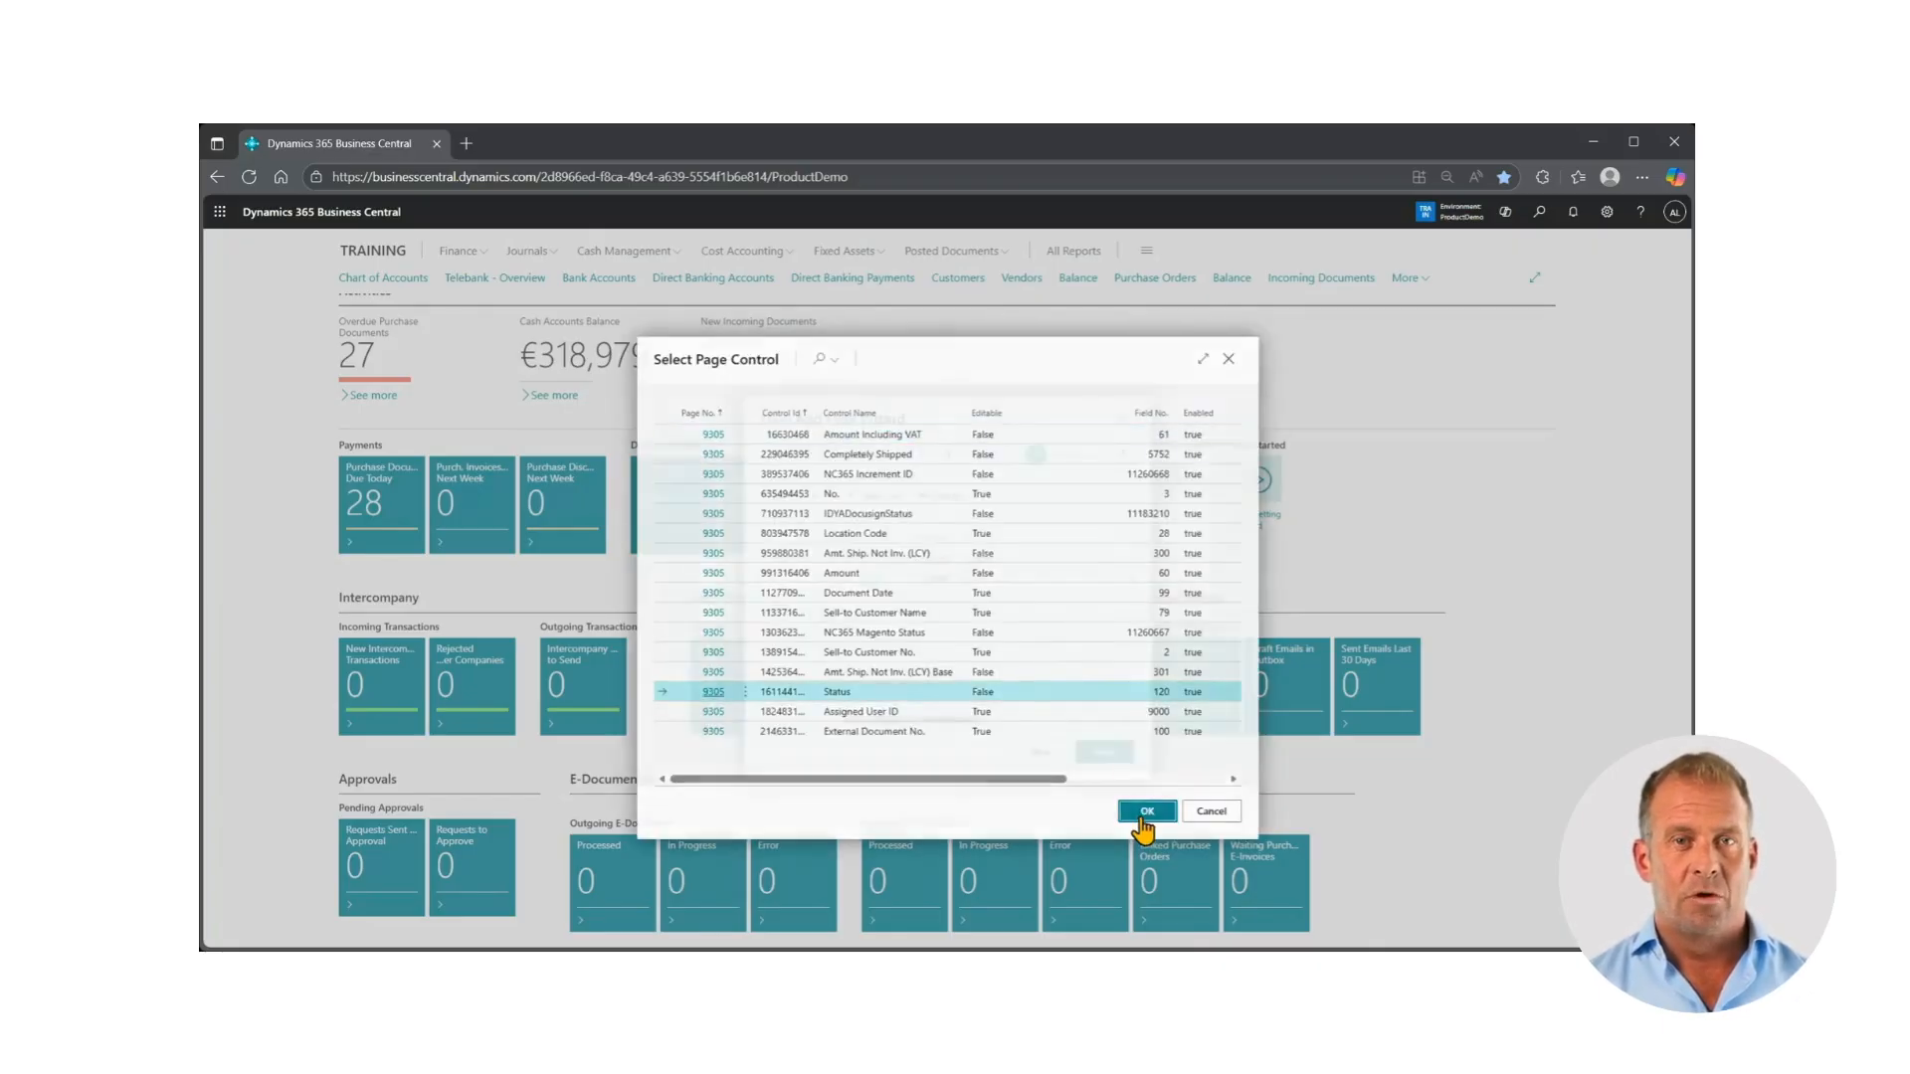
Check the placement and Application Area settings of both page fields, and continue to the wizard's finish step
{"action": "left_click_drag", "start_coordinate": [953, 731], "coordinate": [998, 728]}
{"action": "left_click", "coordinate": [933, 560]}
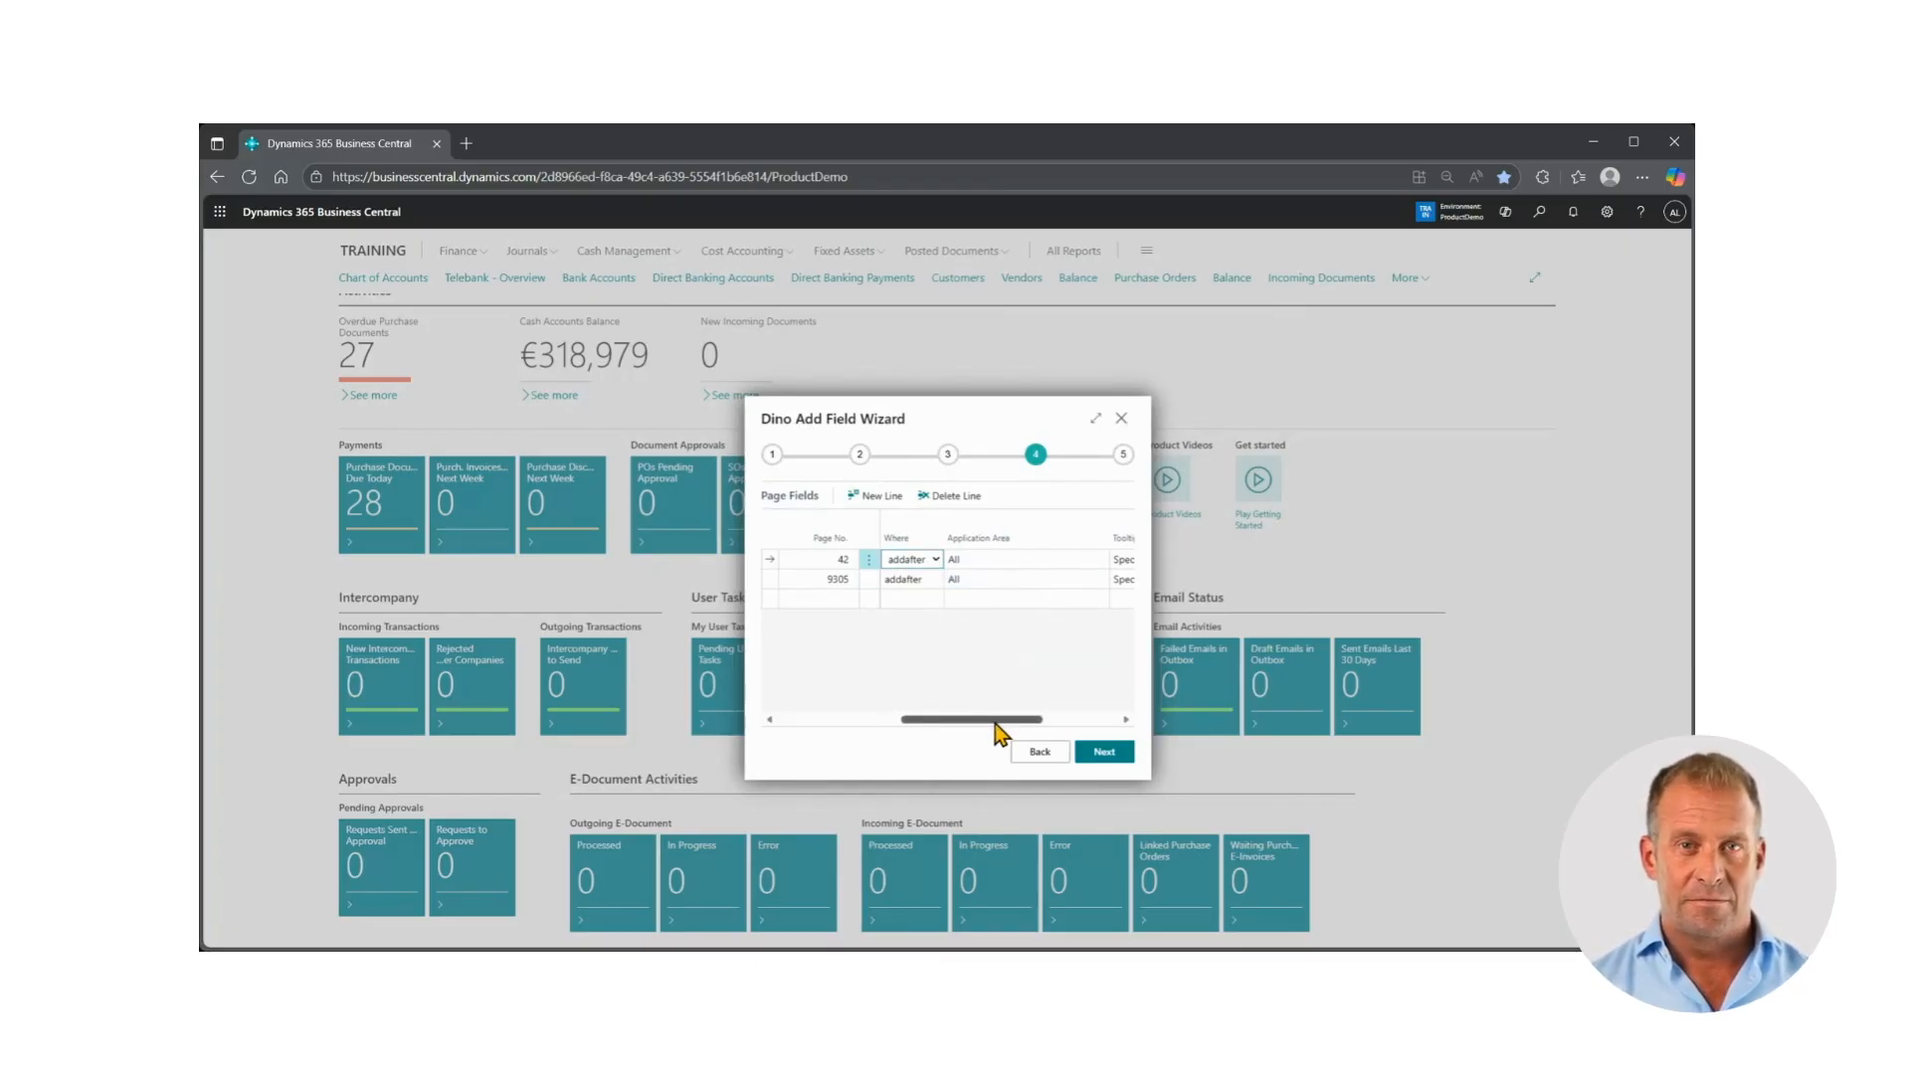
{"action": "left_click", "coordinate": [1032, 559]}
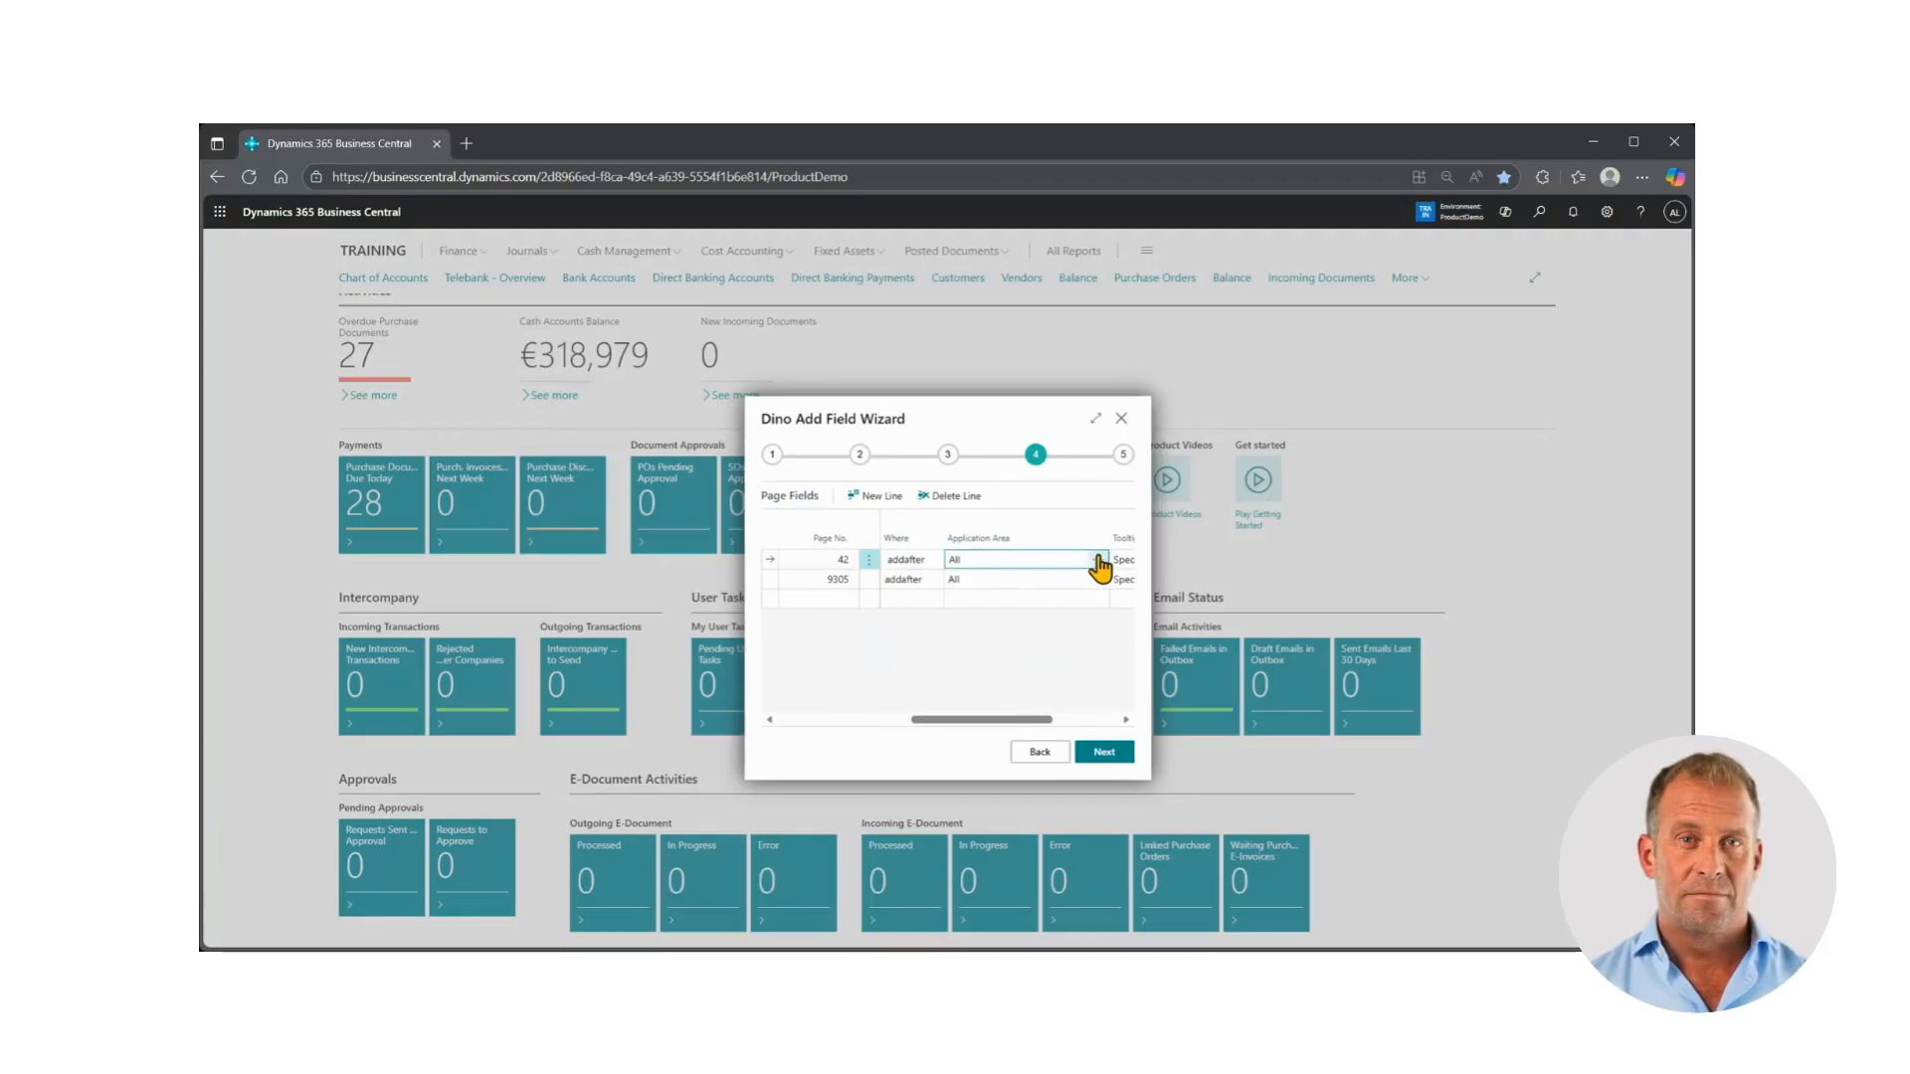
{"action": "left_click", "coordinate": [1100, 560]}
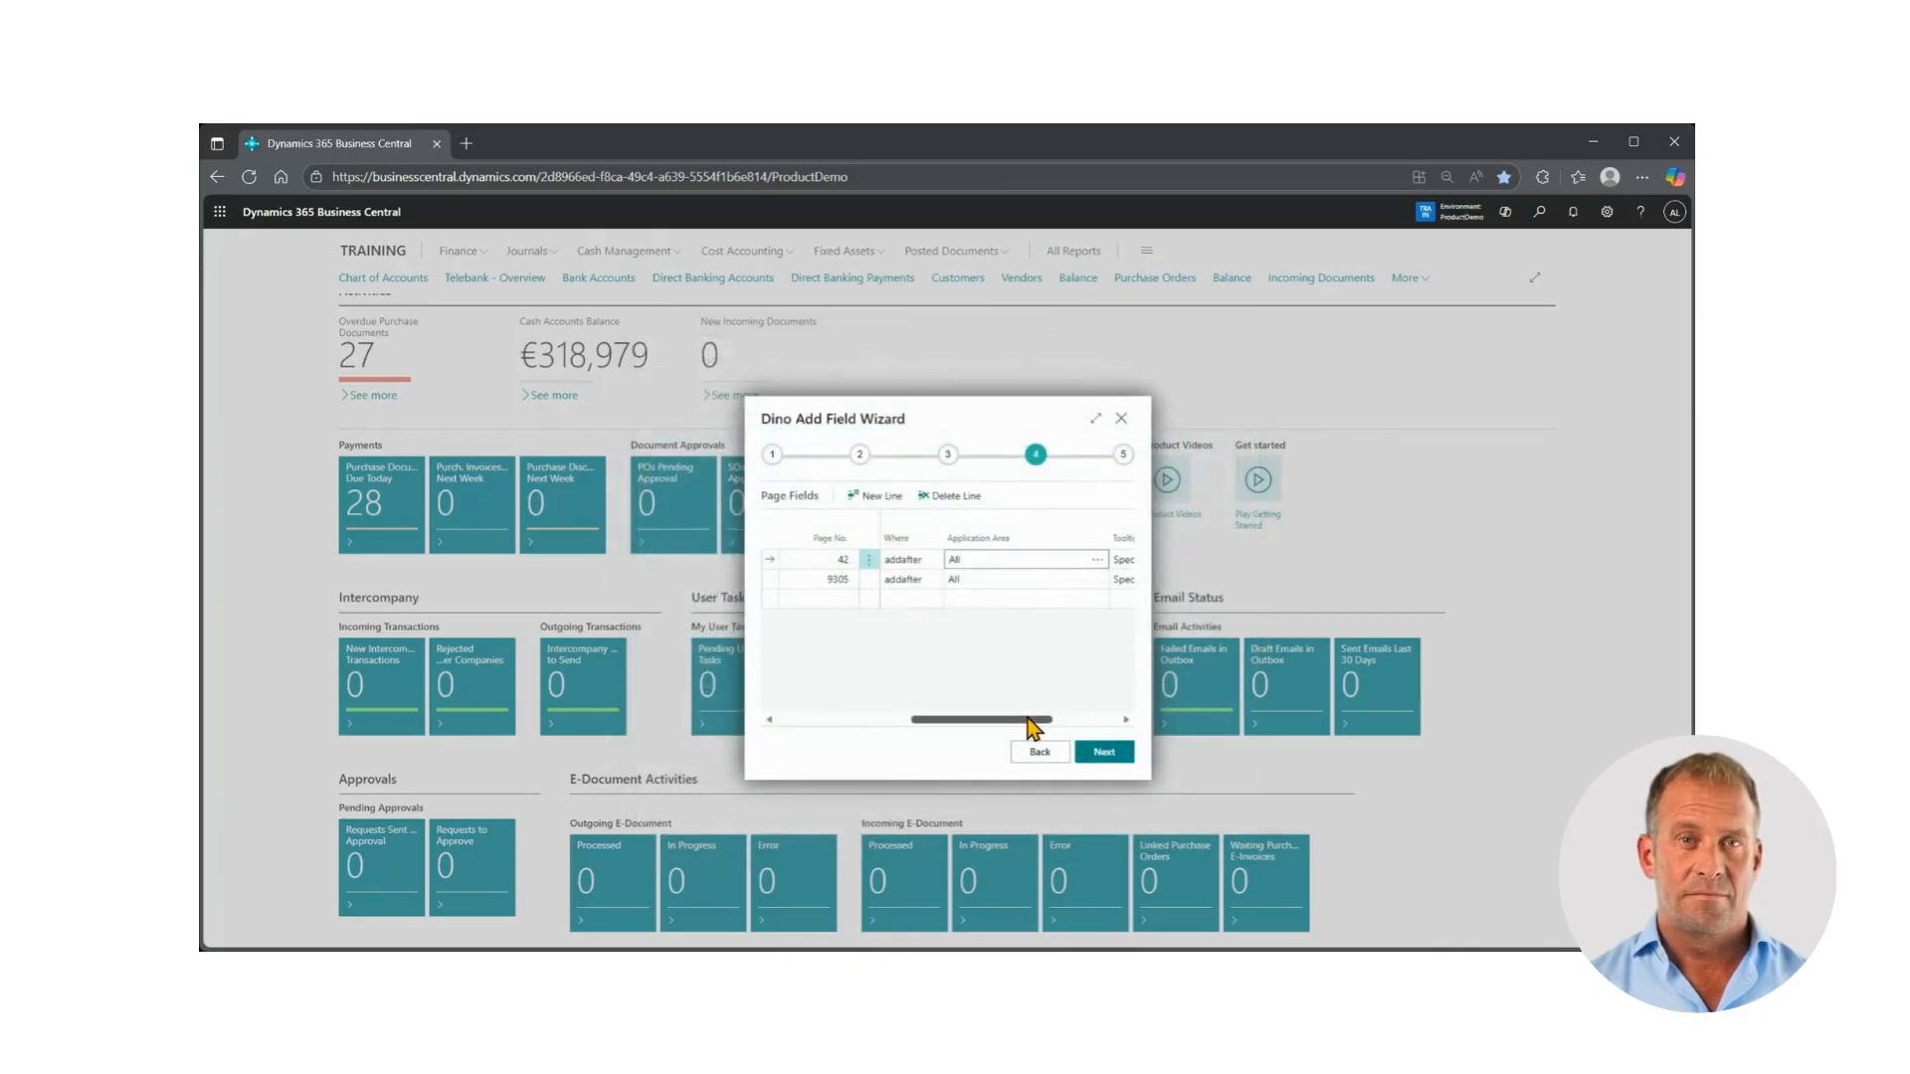
{"action": "left_click_drag", "start_coordinate": [1052, 729], "coordinate": [1100, 729]}
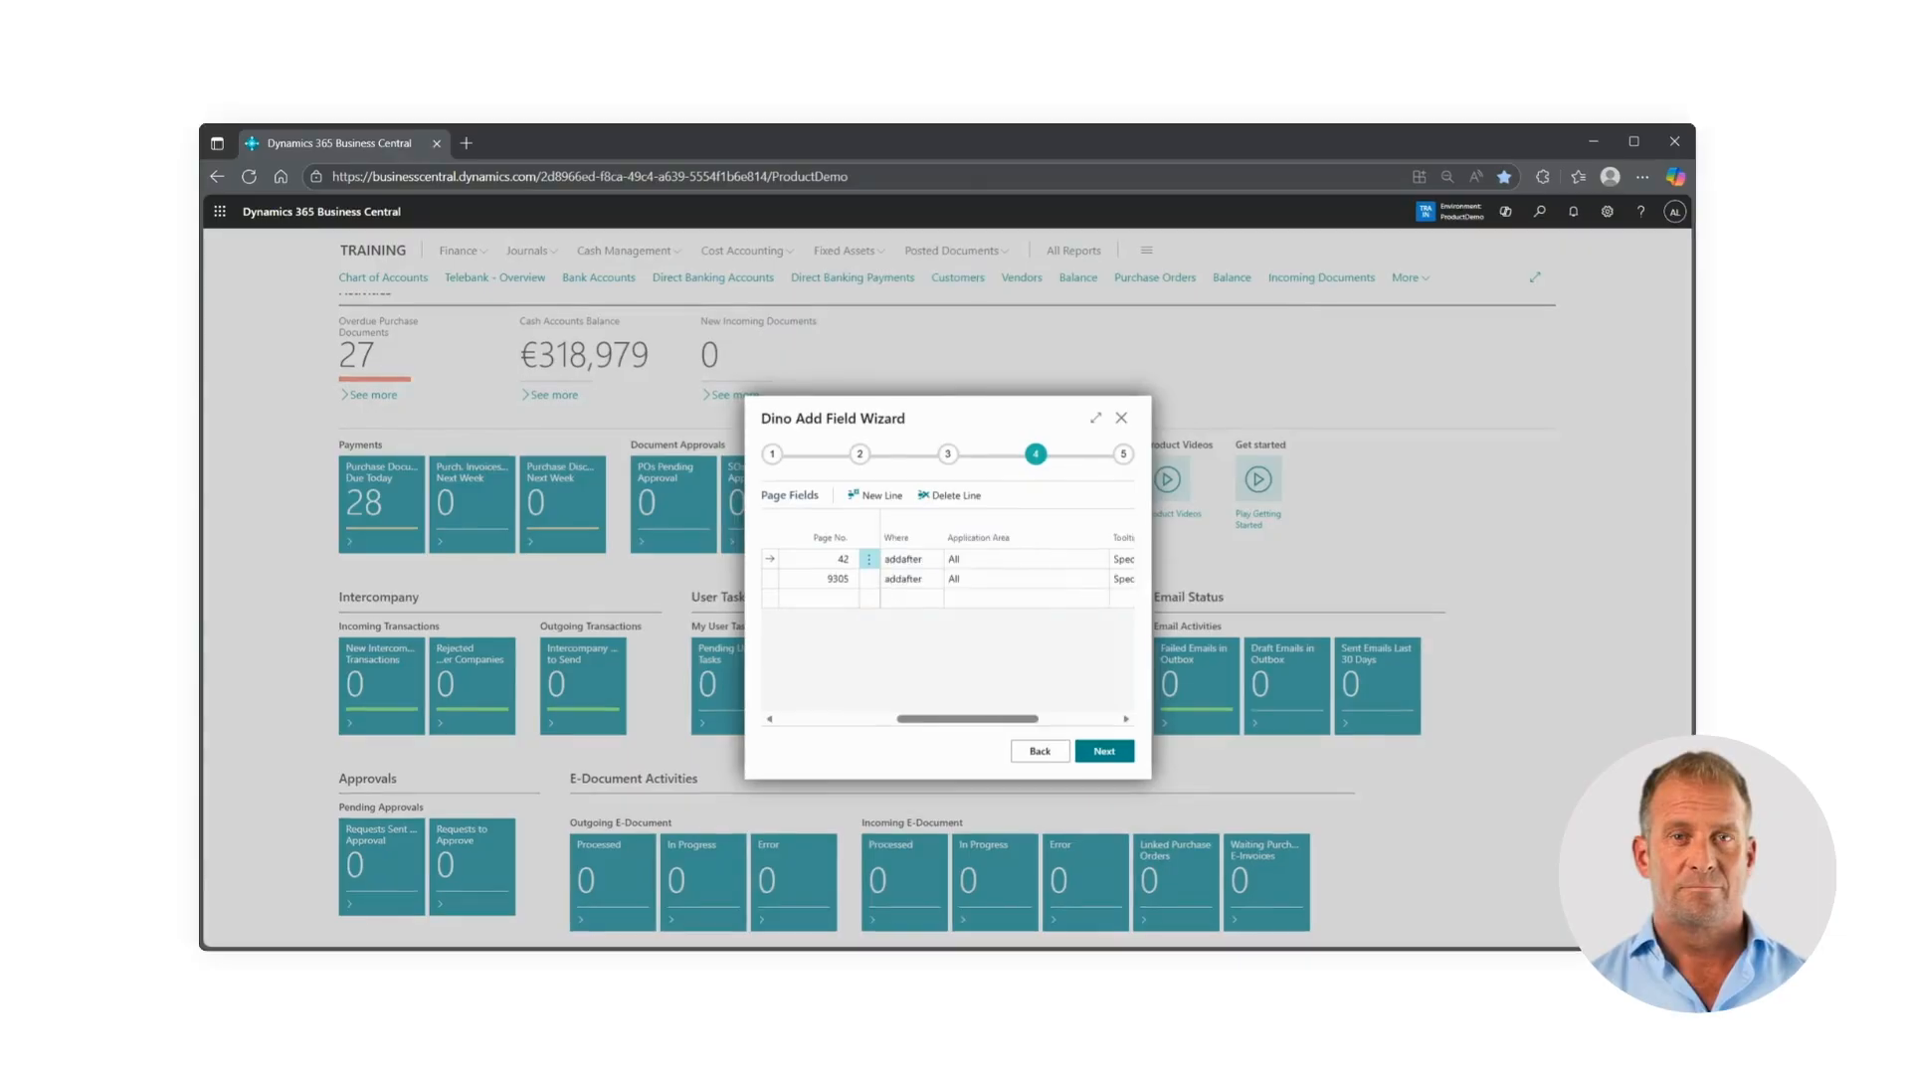
{"action": "left_click", "coordinate": [1102, 752]}
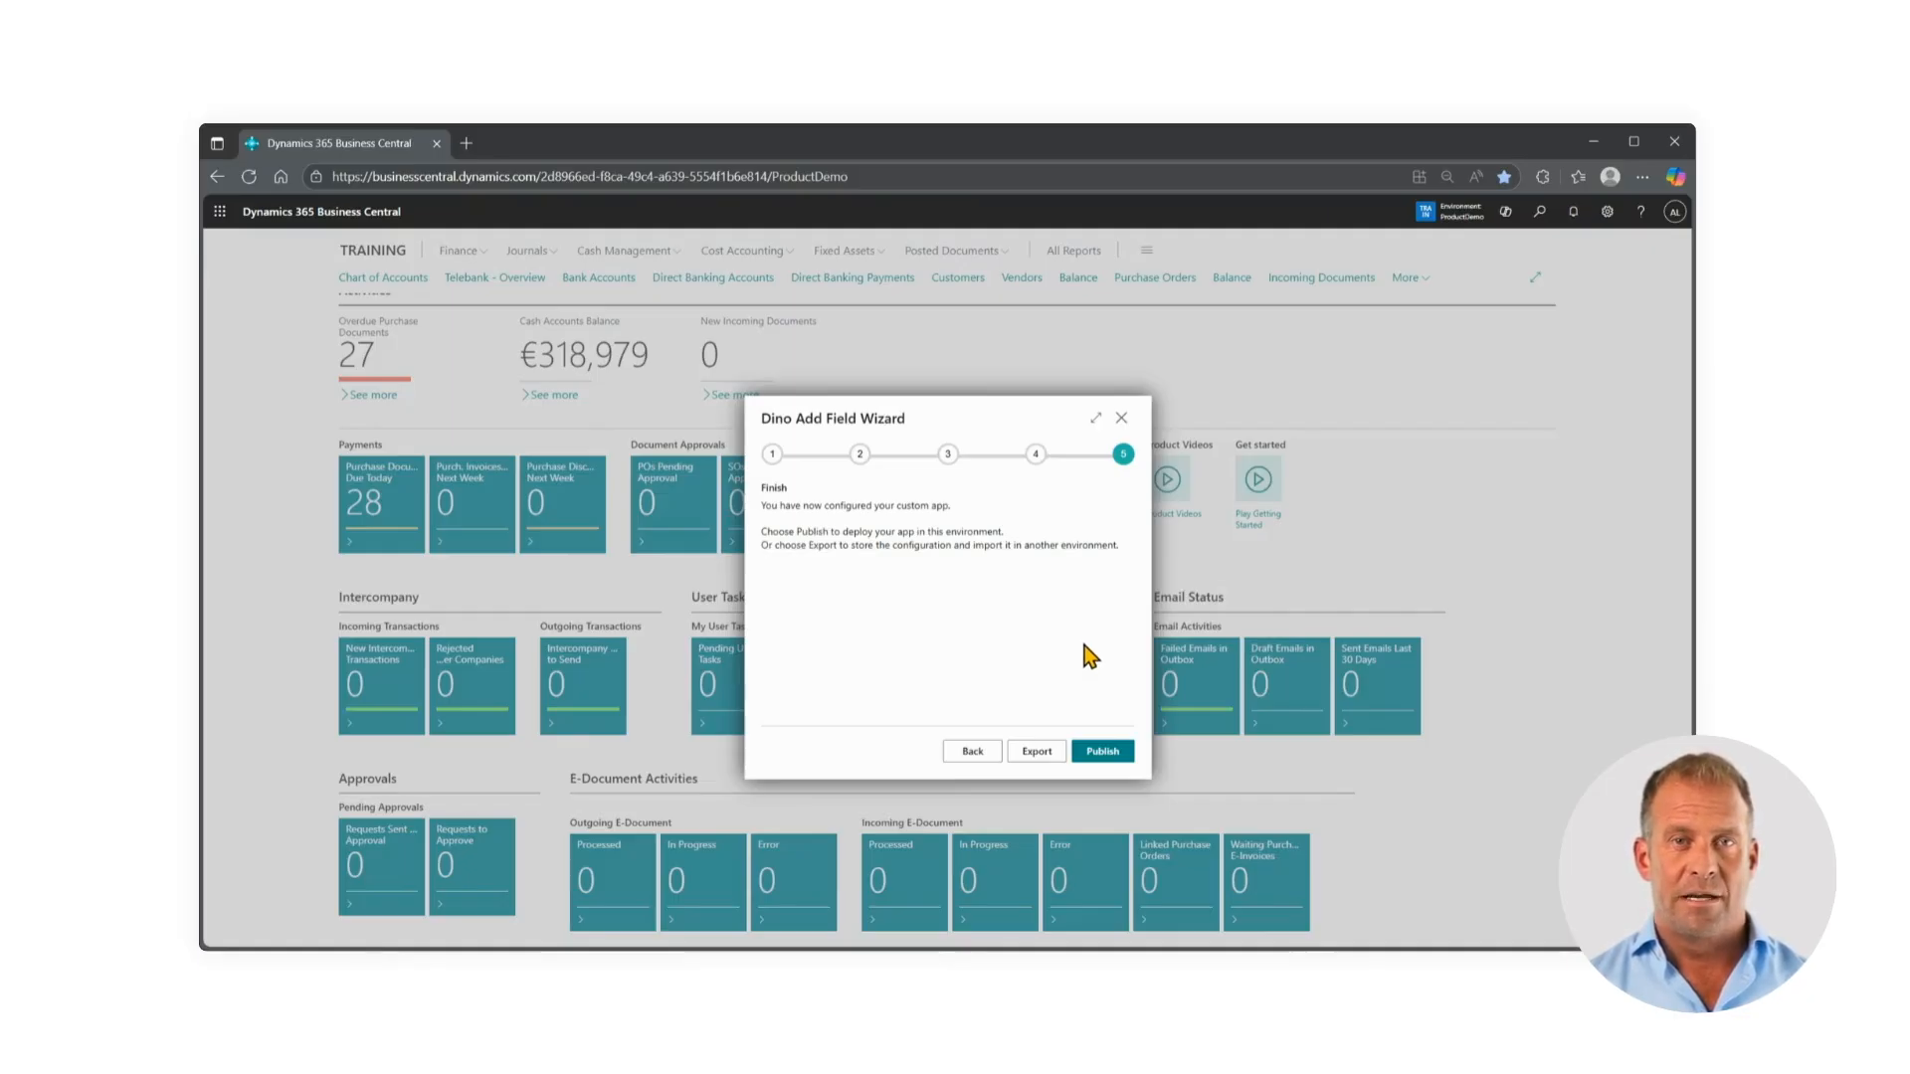
Publish the configured app in this environment, close the wizard, and dismiss the failed job notification
{"action": "left_click", "coordinate": [1102, 753]}
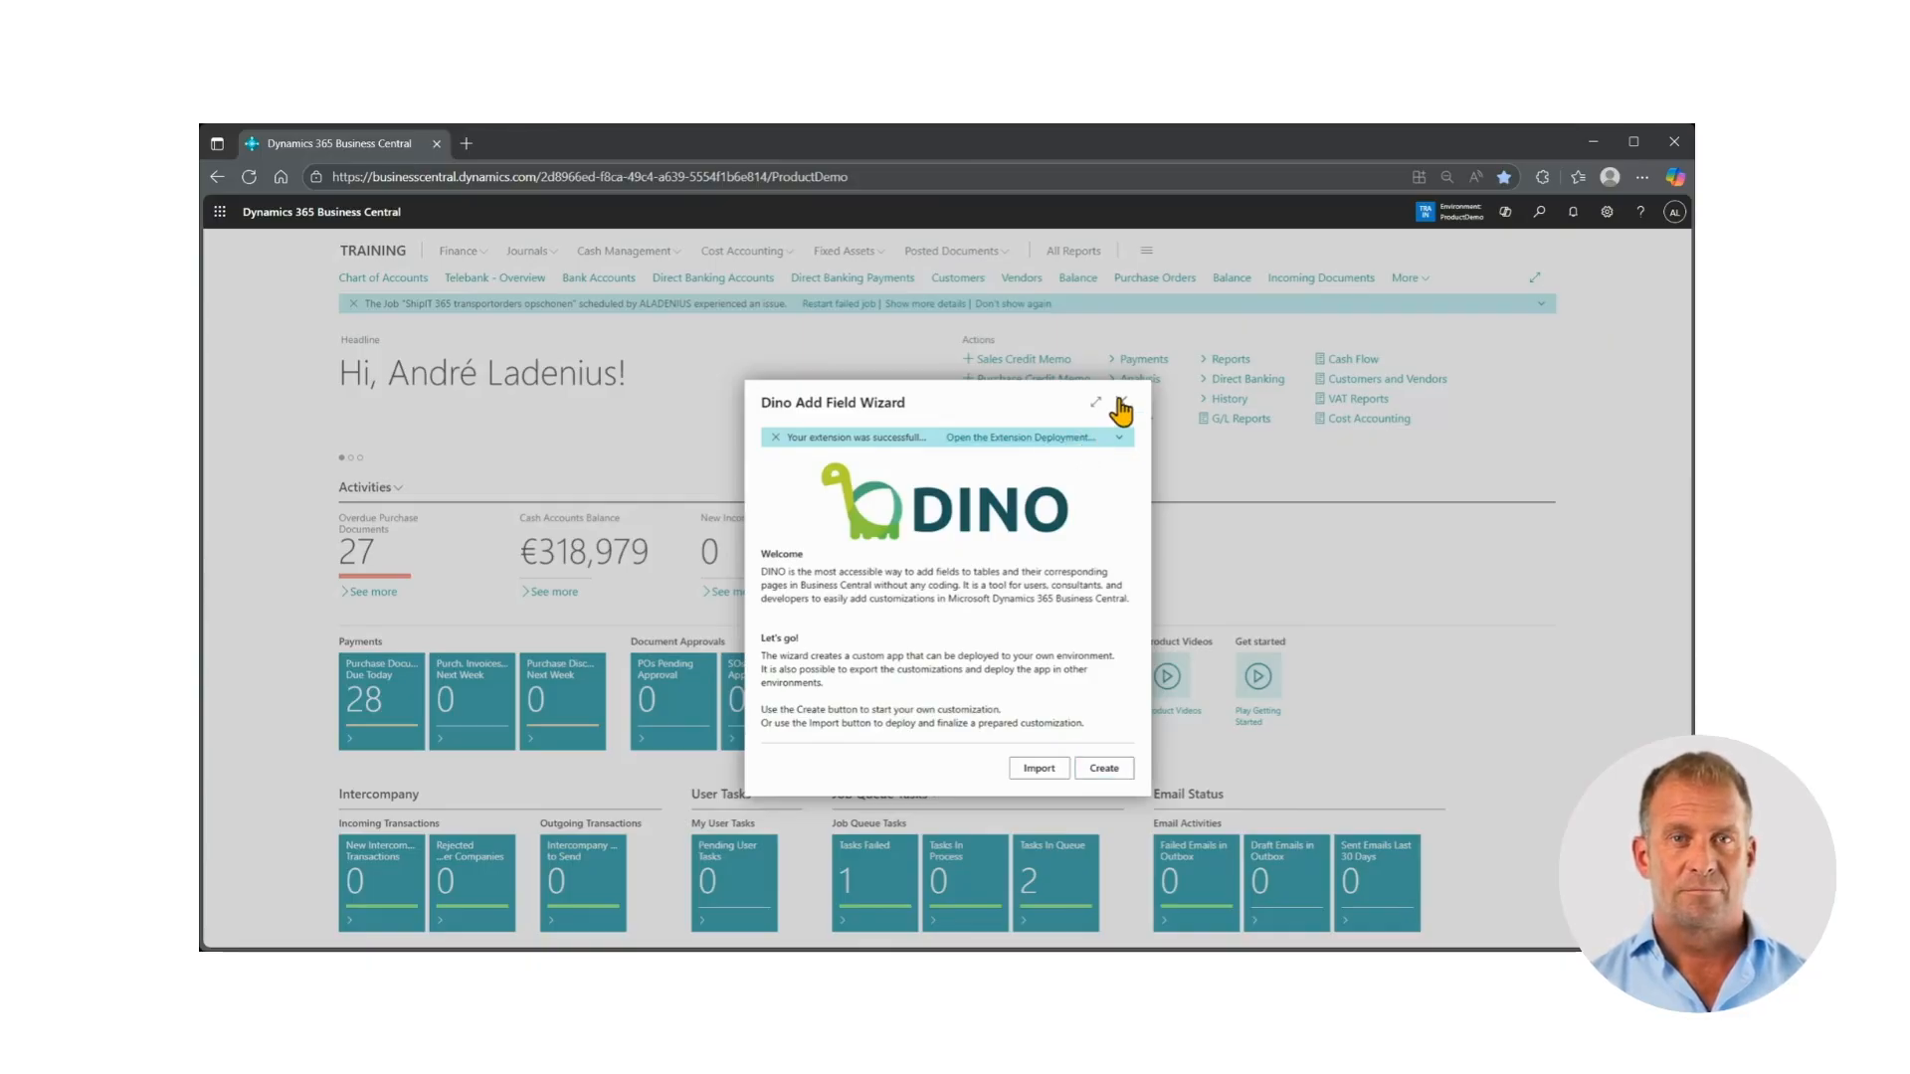
{"action": "left_click", "coordinate": [1120, 404]}
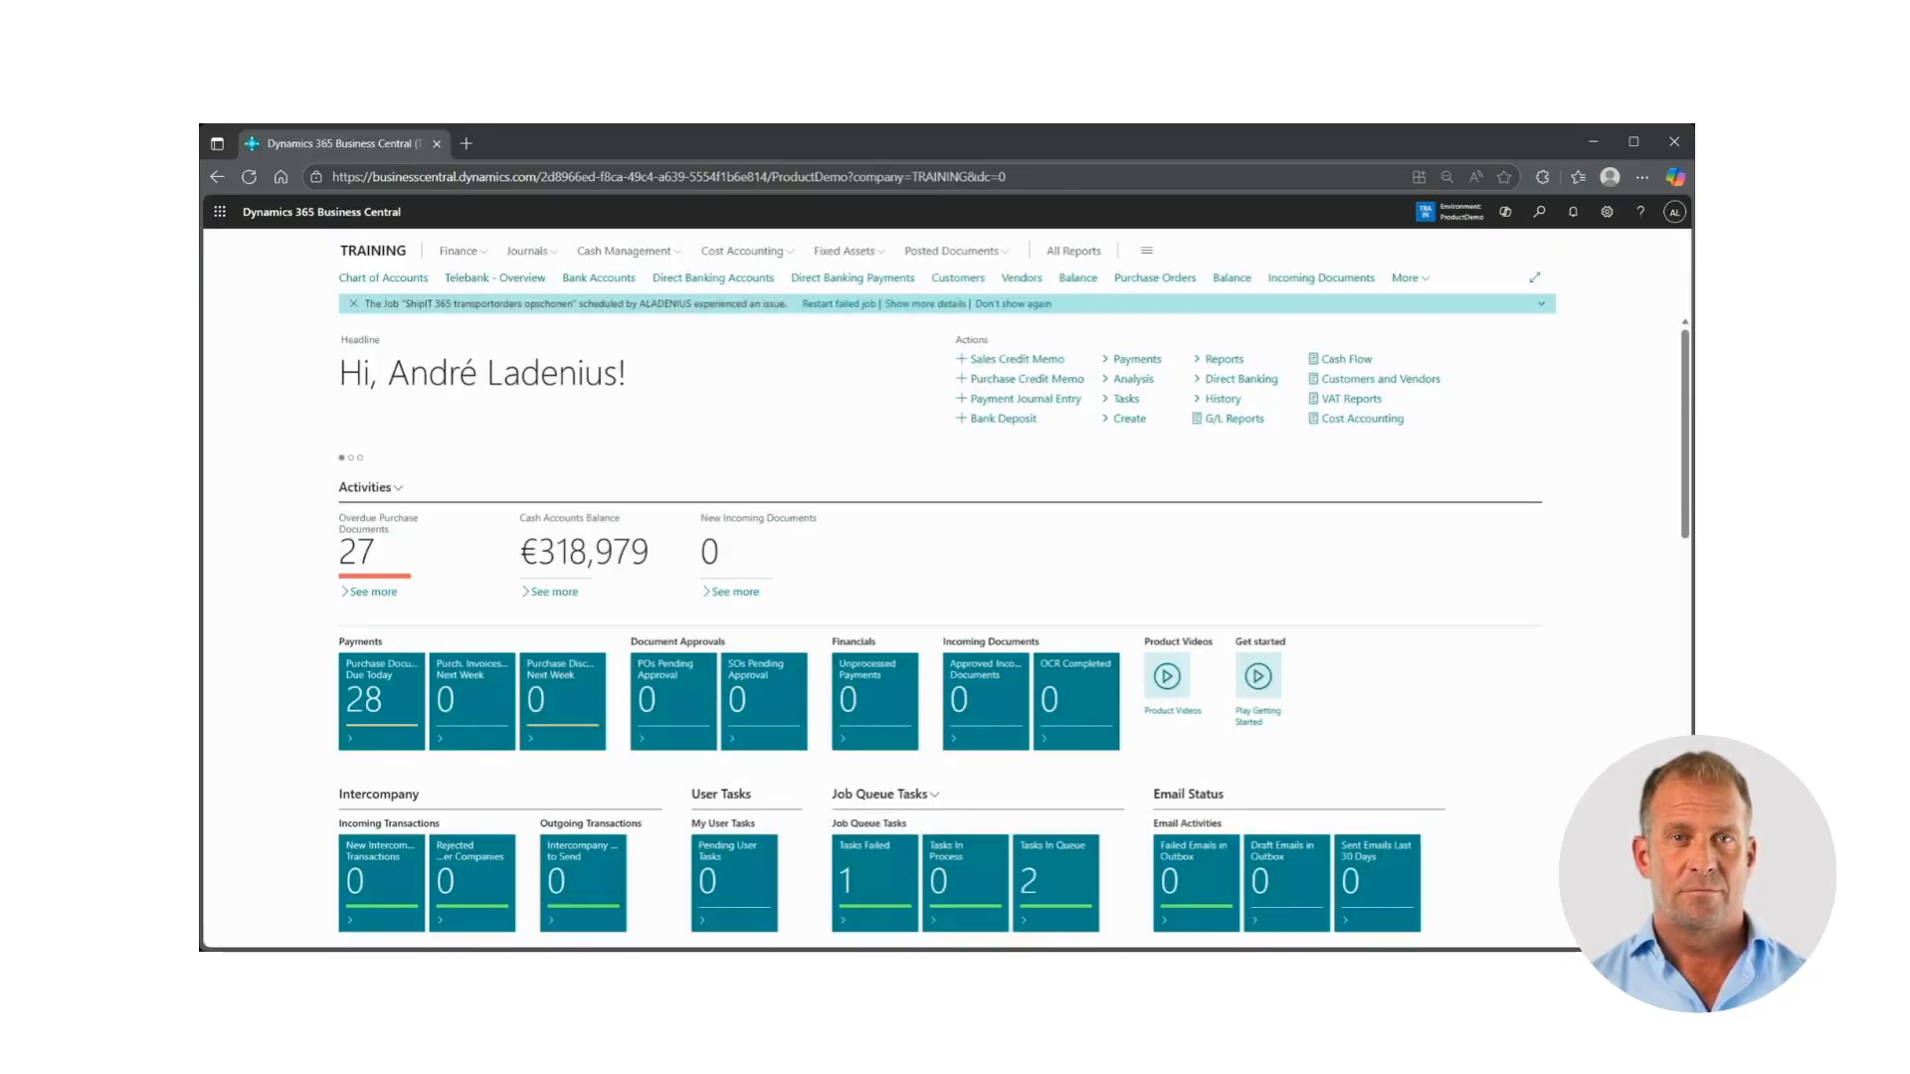
{"action": "left_click", "coordinate": [353, 304]}
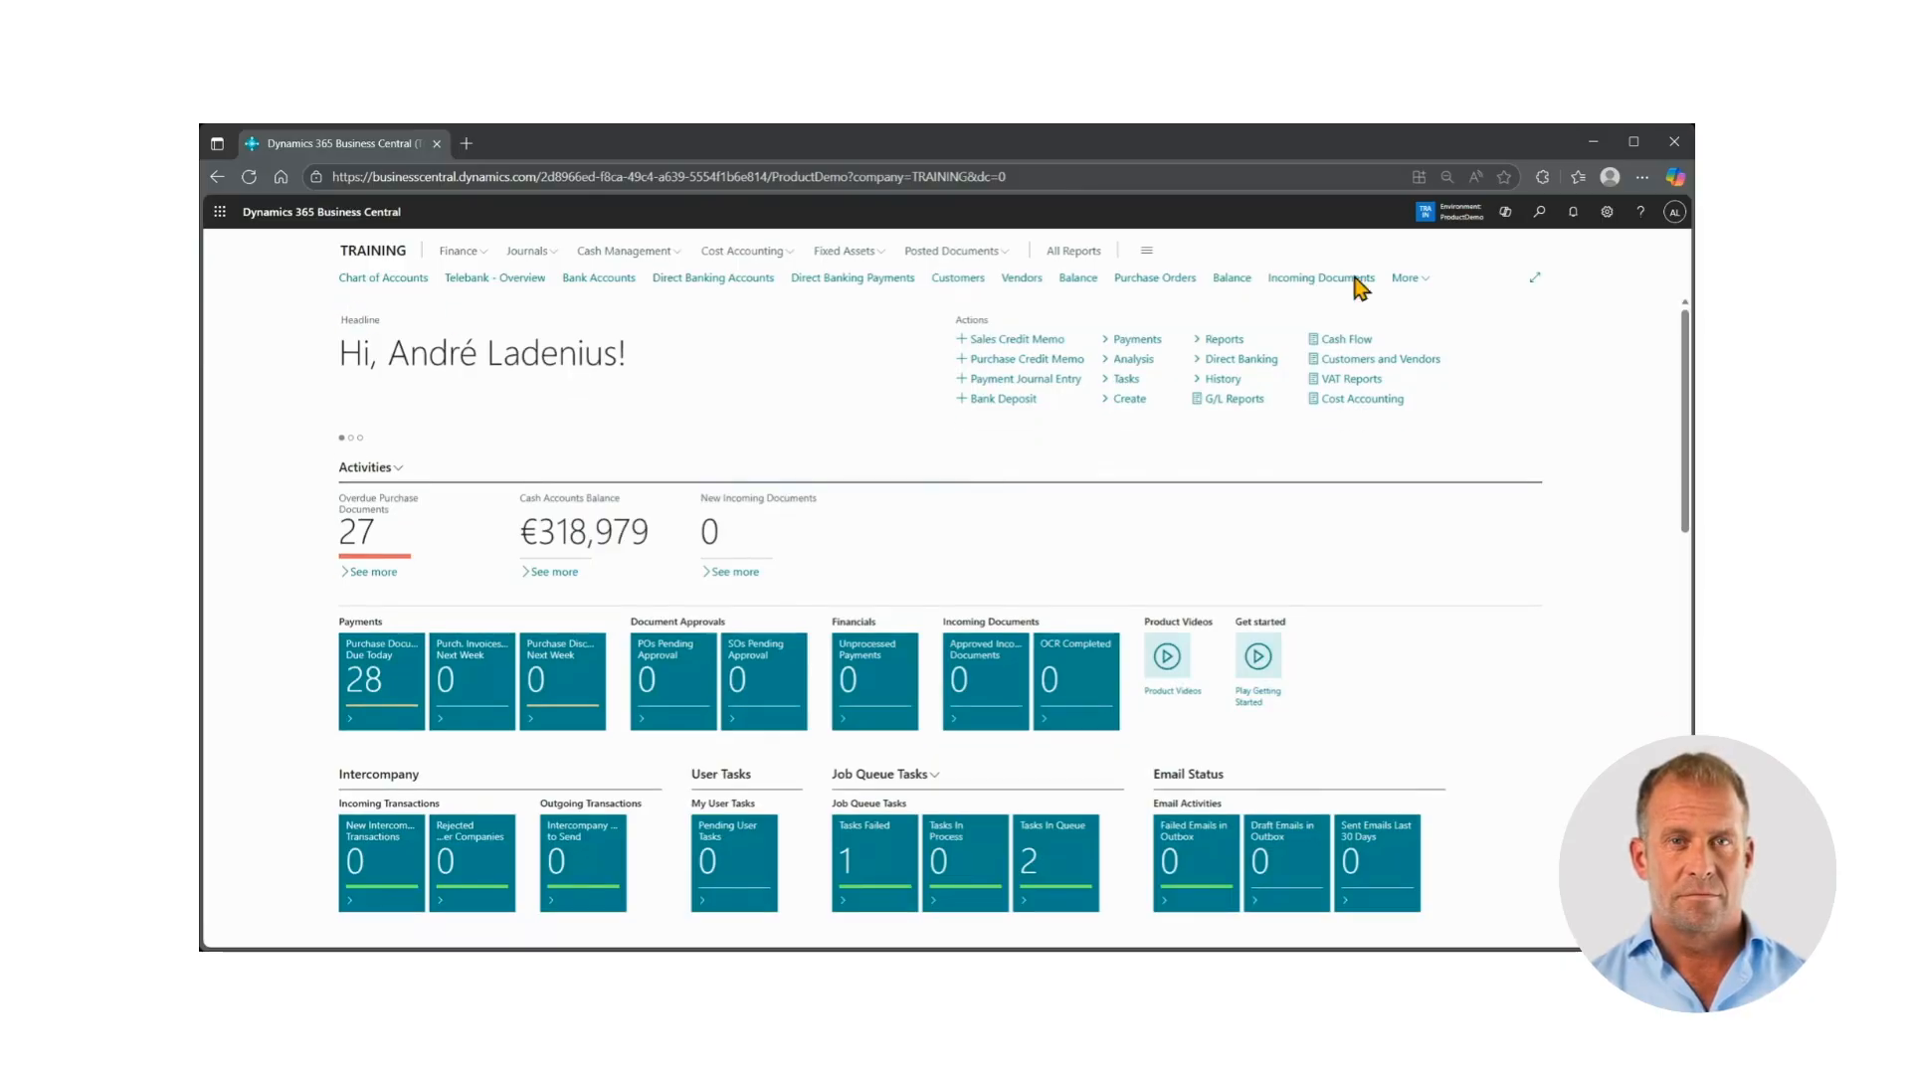
Search for "sales order" and open the Sales Orders list
{"action": "left_click", "coordinate": [1538, 213]}
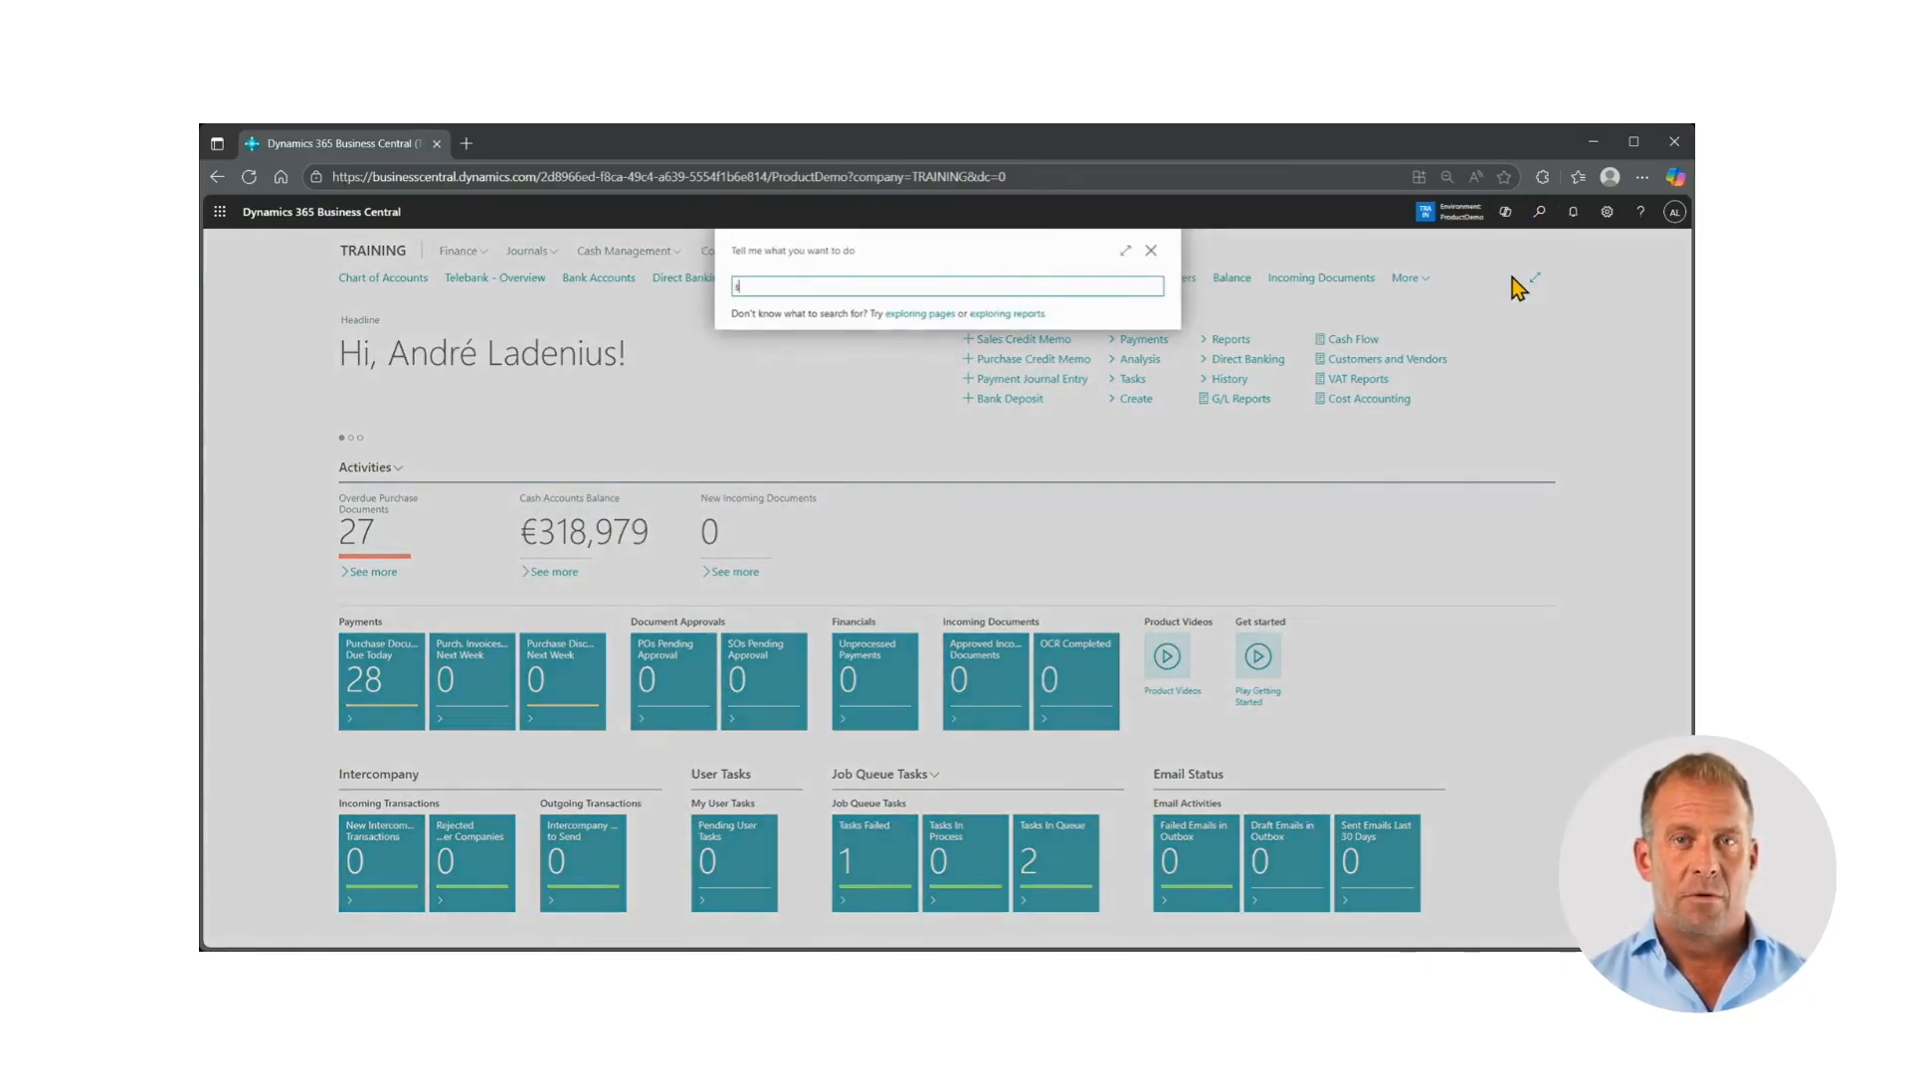
{"action": "type", "text": "sales order"}
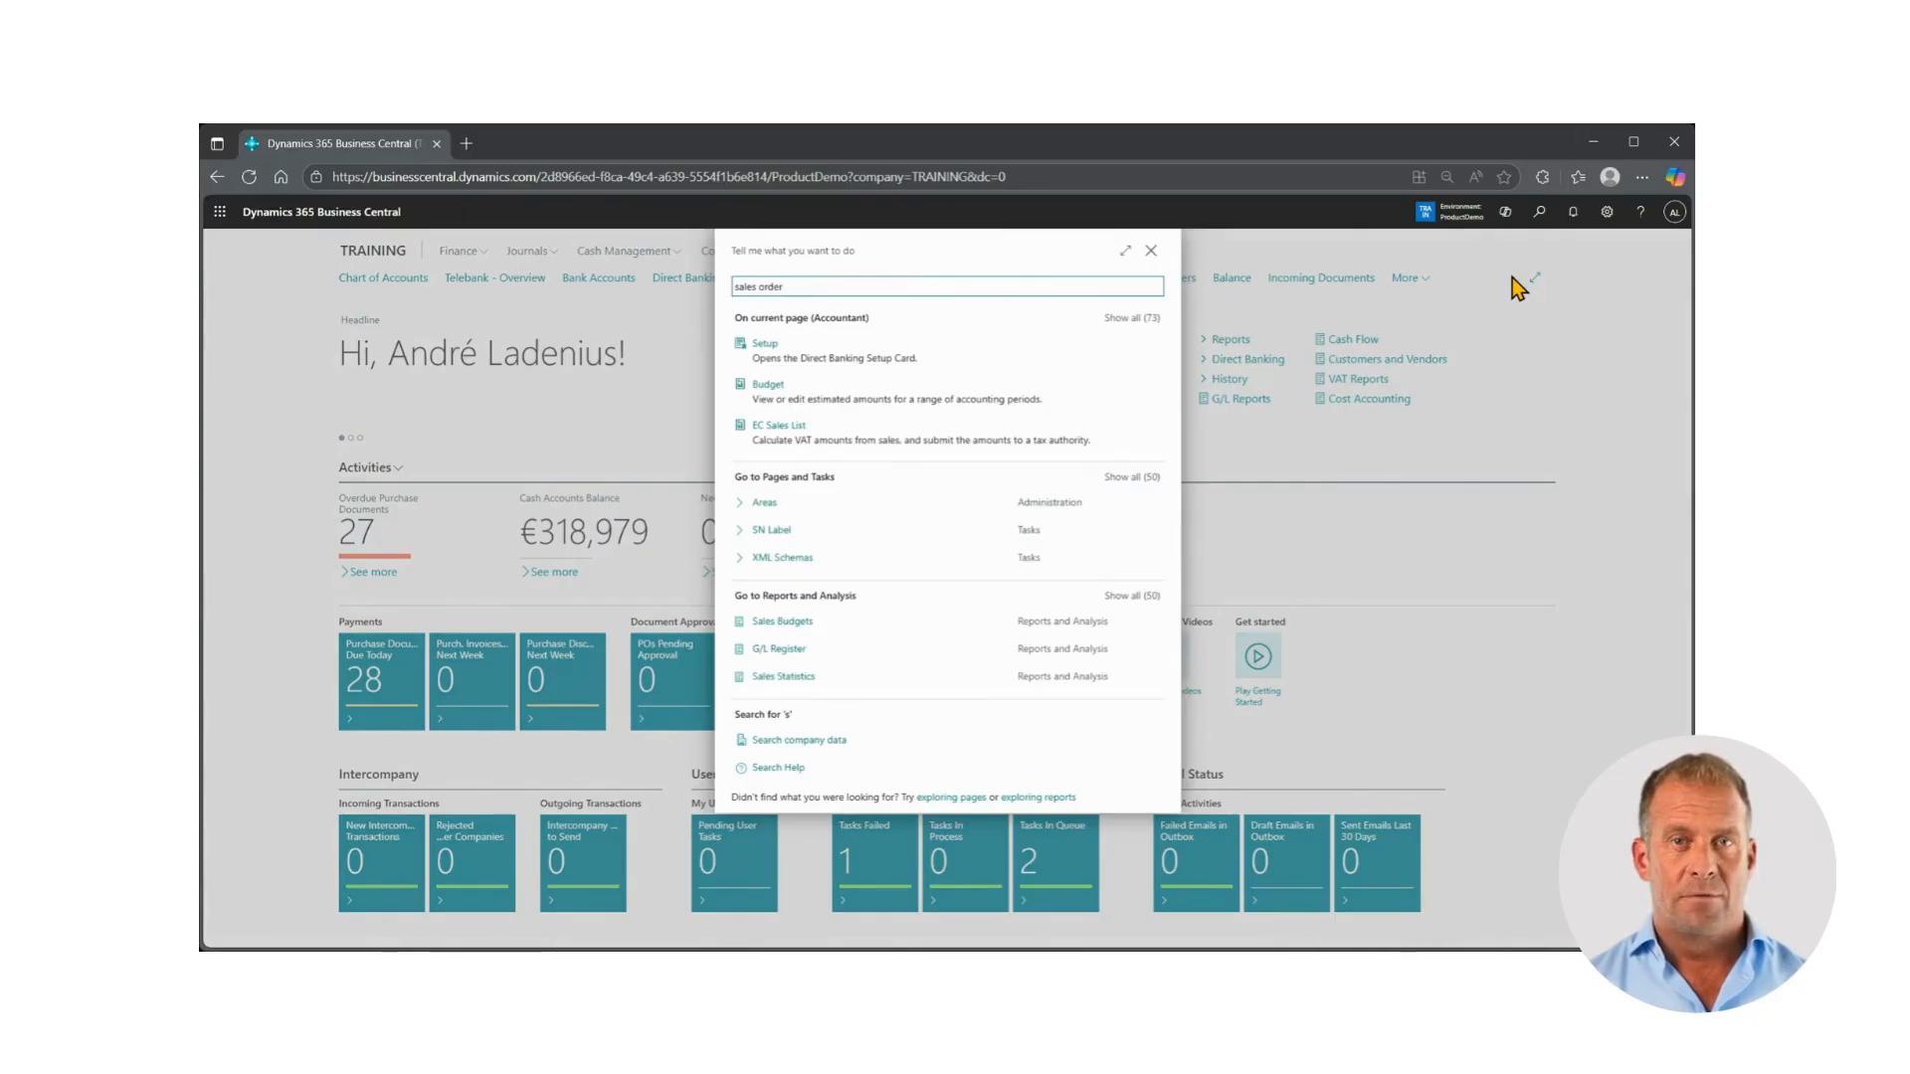
{"action": "left_click", "coordinate": [771, 421]}
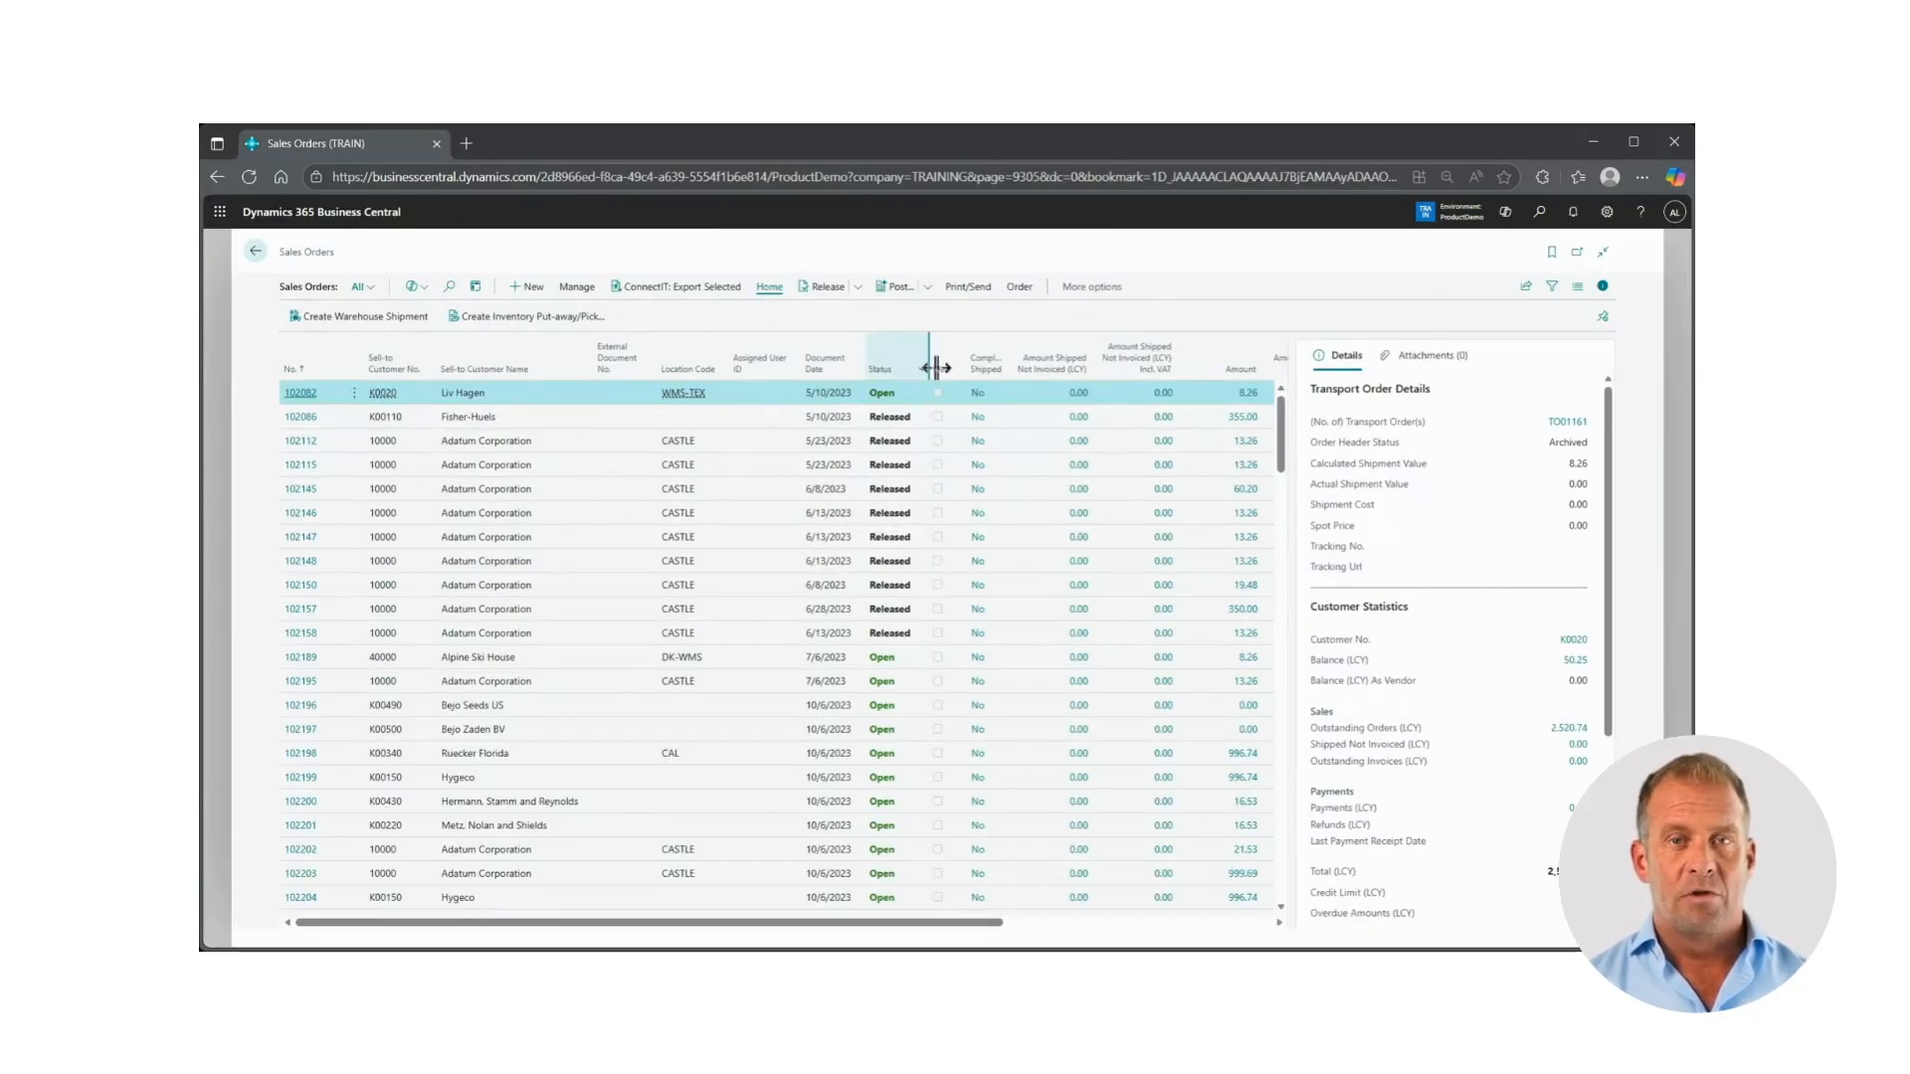
Open the first sales order in the list and examine the Weborder field below Status
{"action": "left_click", "coordinate": [301, 393]}
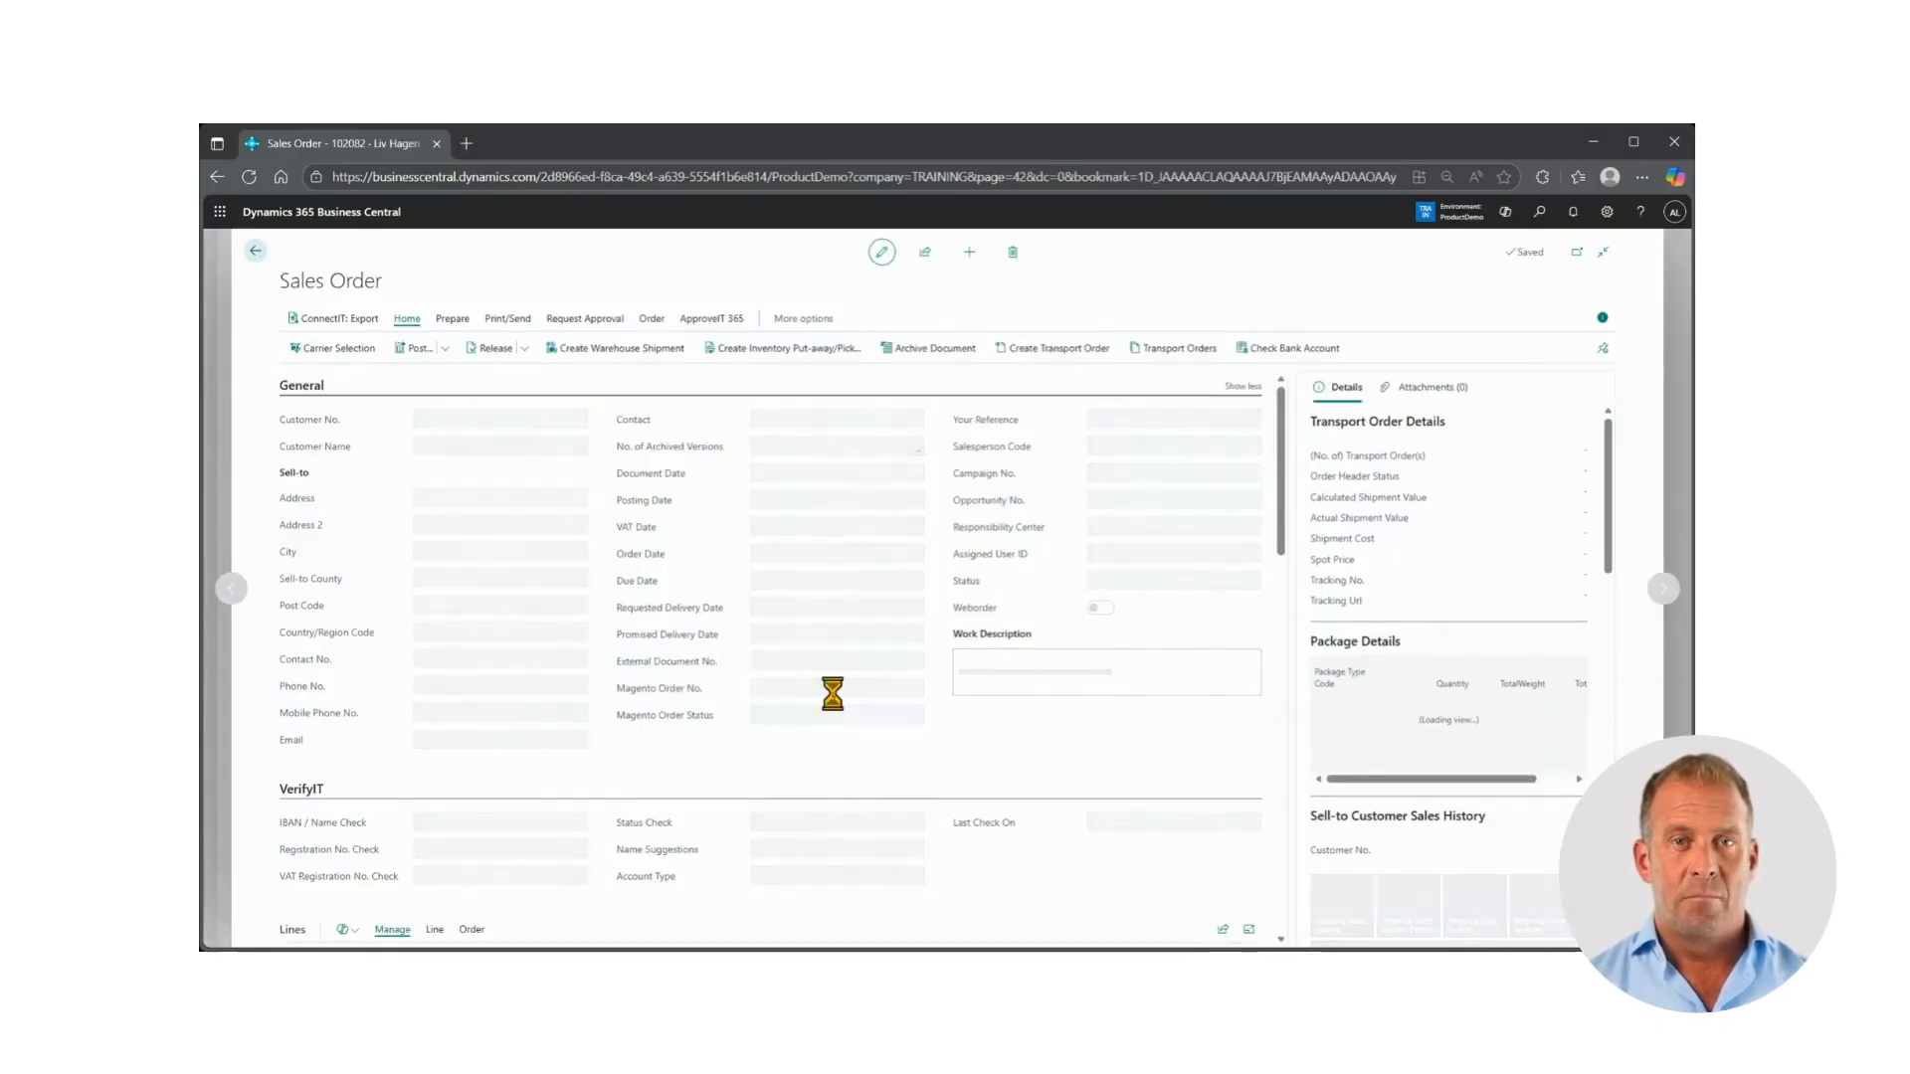
{"action": "left_click", "coordinate": [1099, 621]}
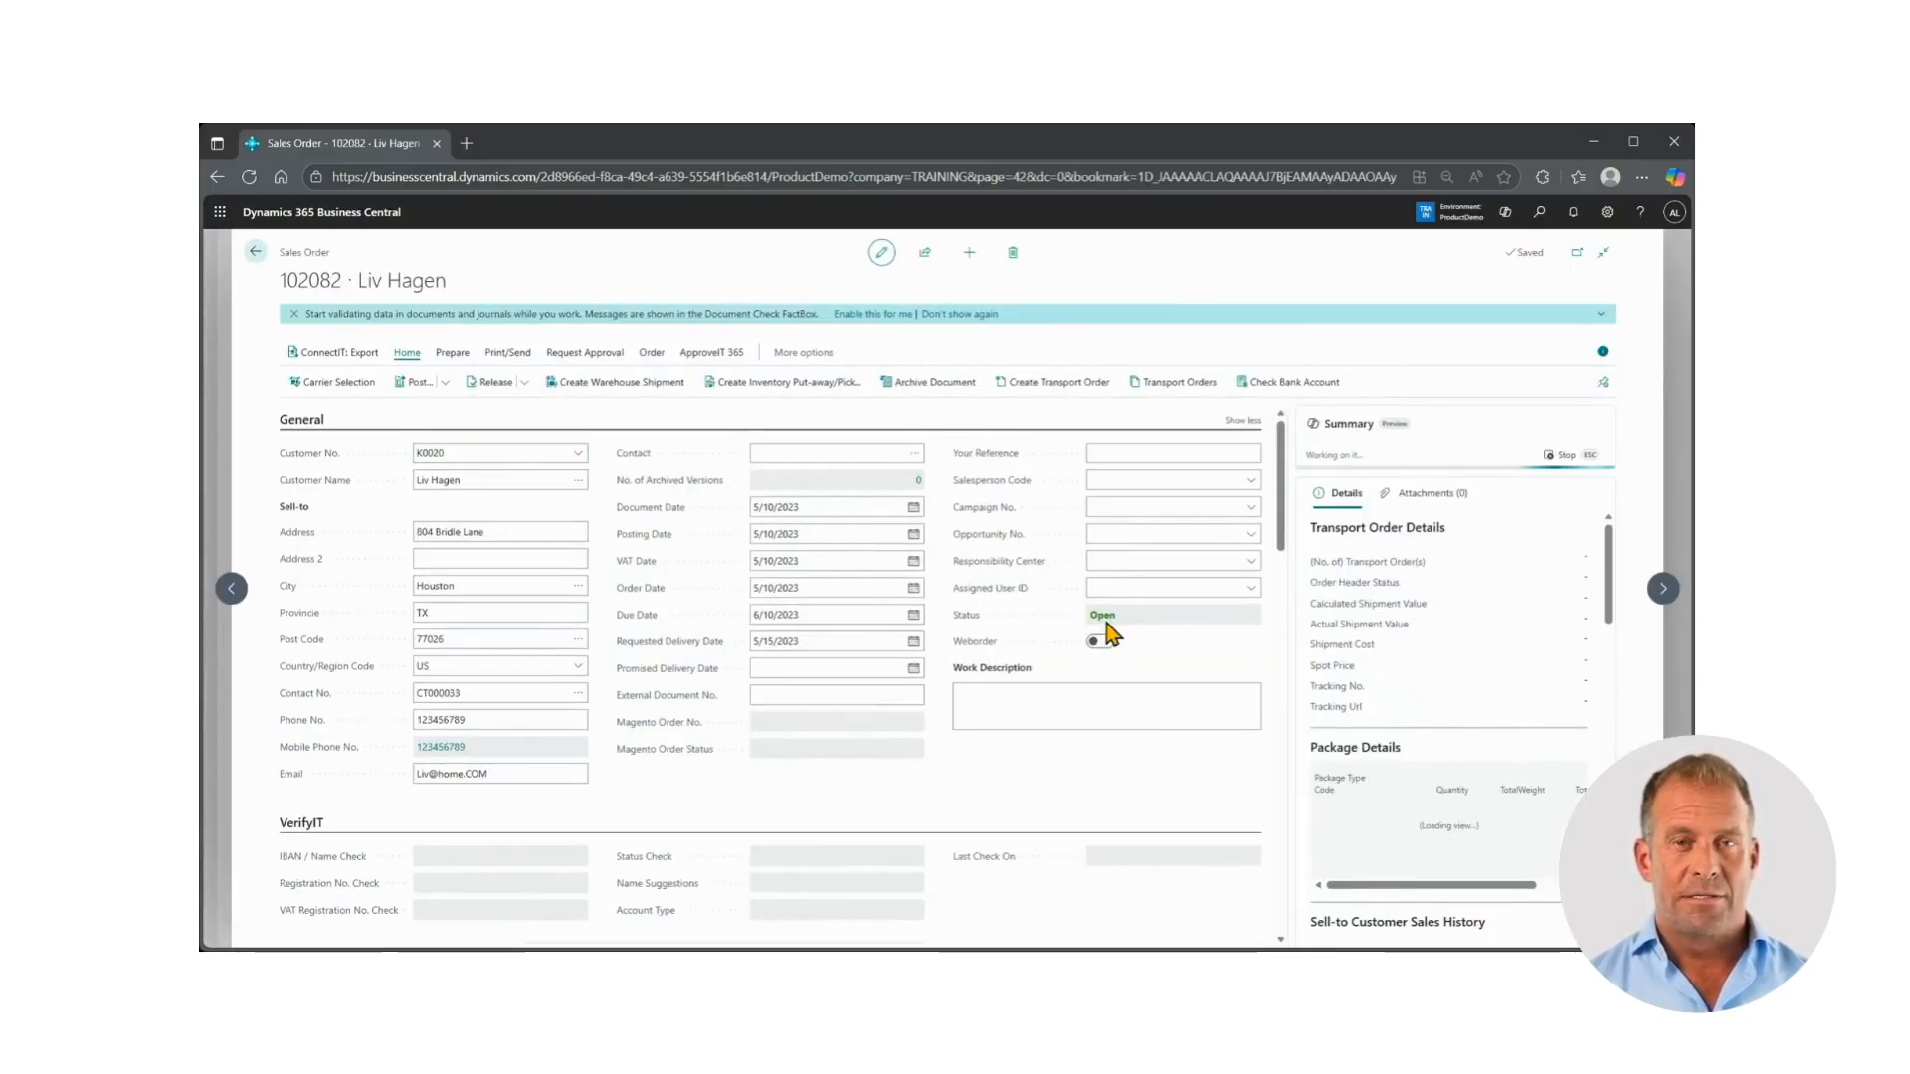